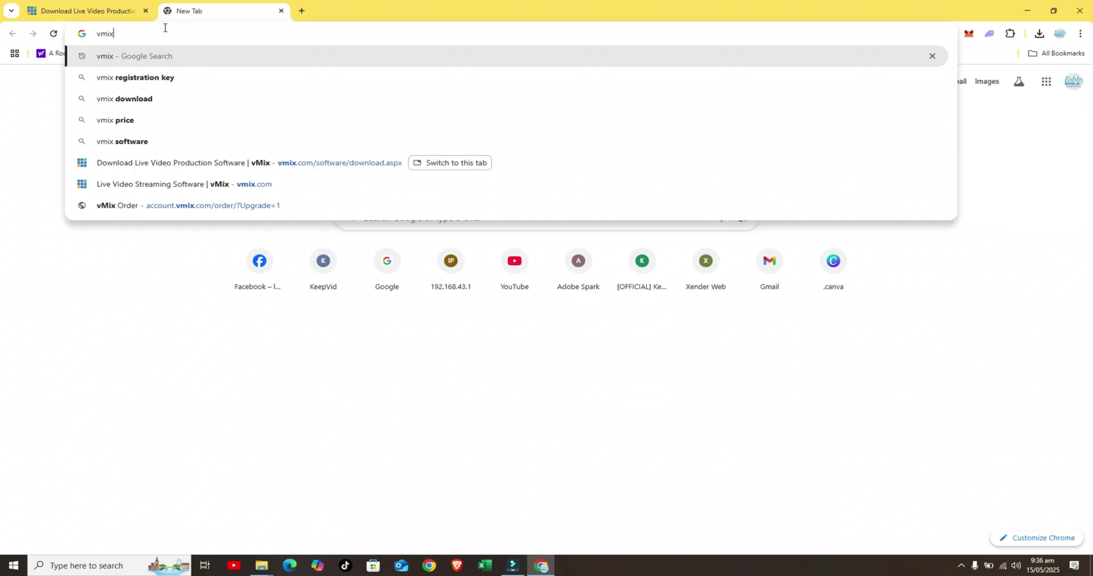
Search the web for vmix and open the official vMix: Live Video Streaming Software site
key(Return)
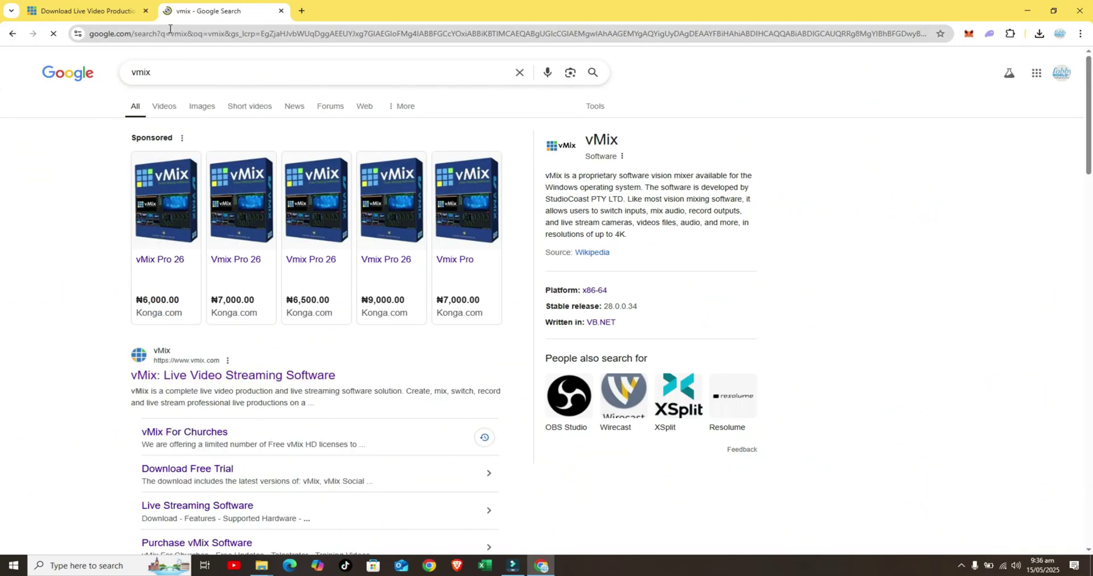
click(199, 376)
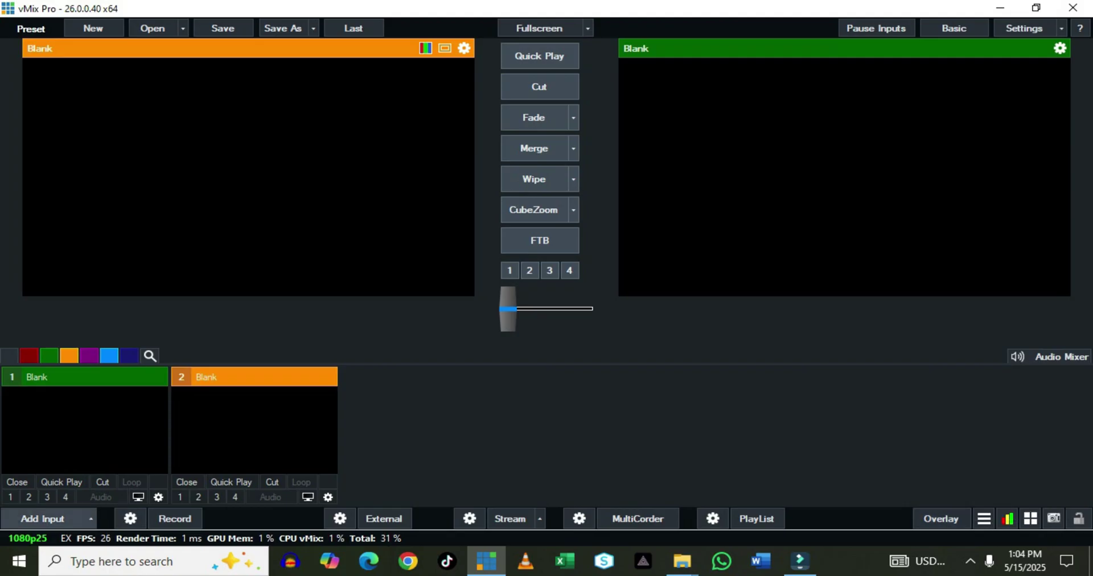
Add an audio input that uses the device Microphone (C-Media USB Headphone Set)
click(42, 519)
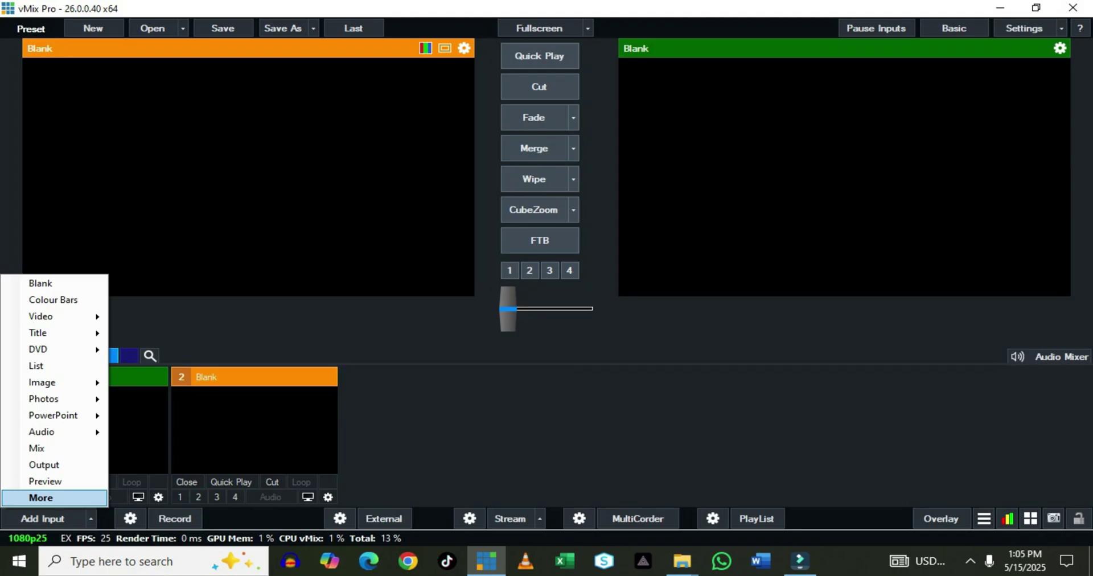
click(65, 498)
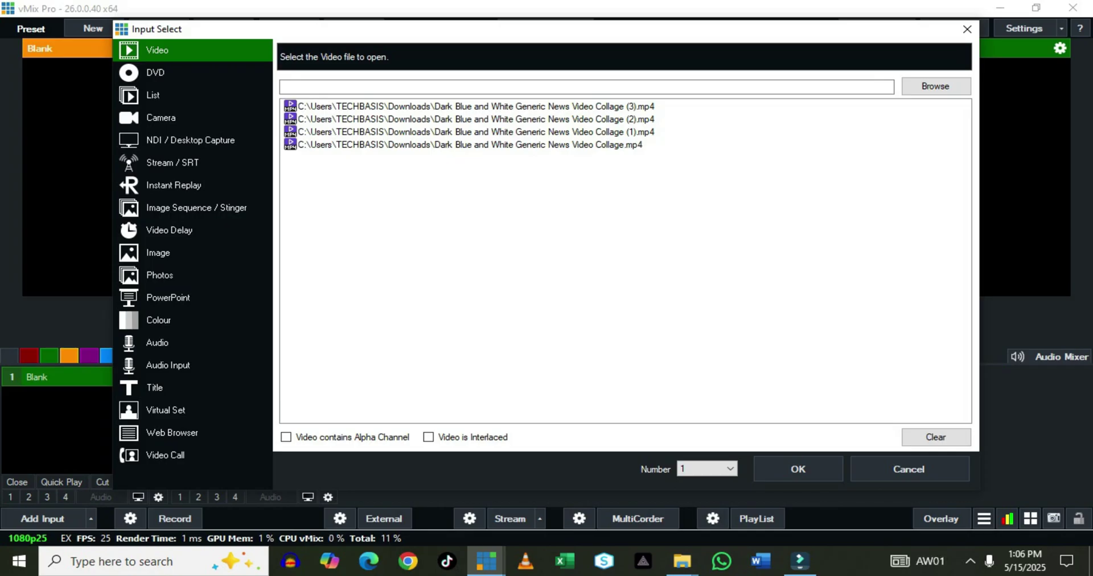
click(168, 365)
click(521, 61)
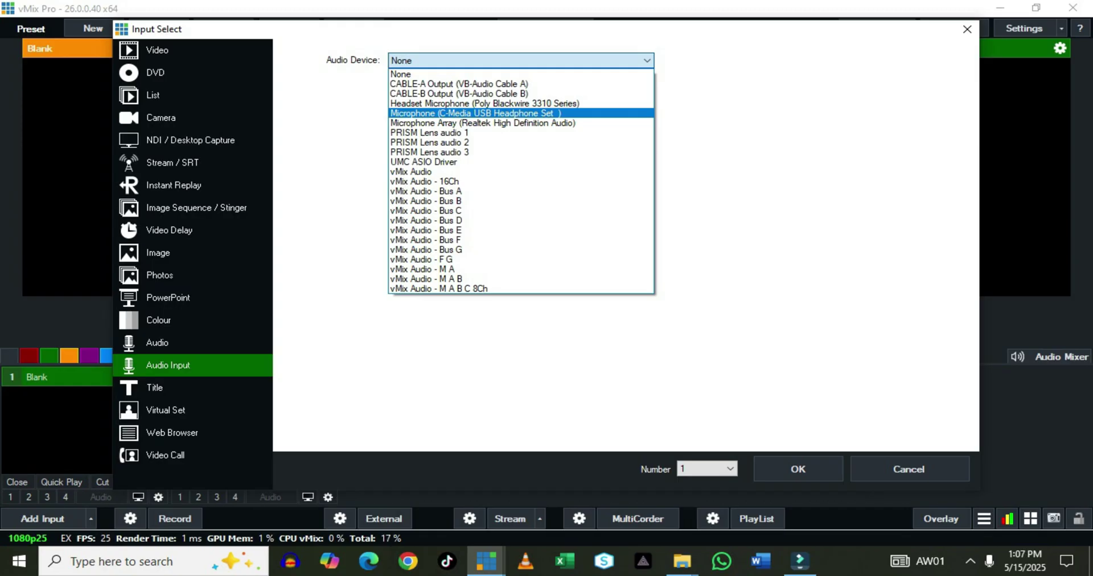
click(475, 114)
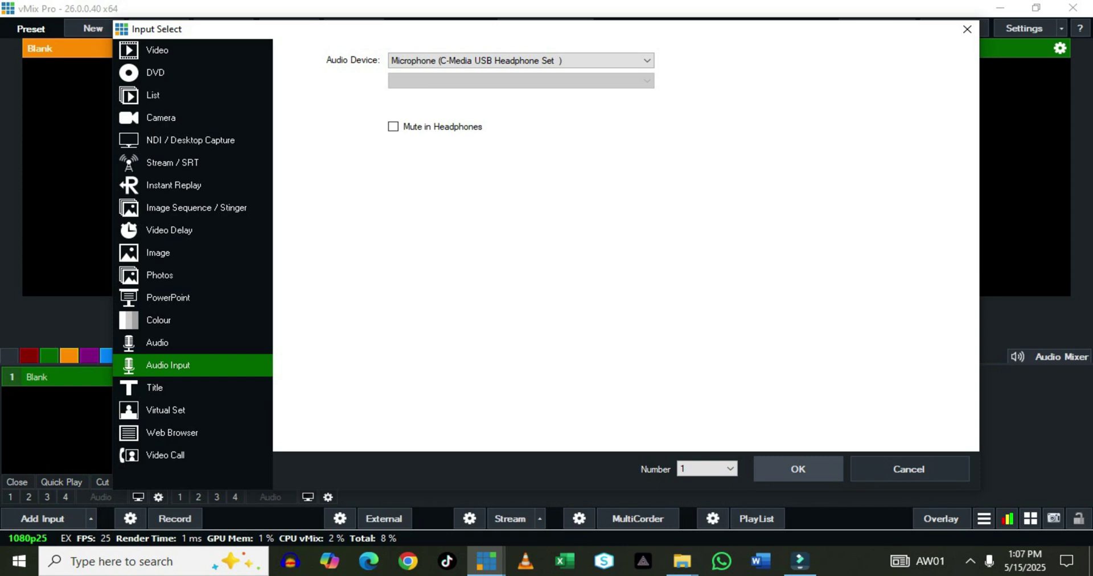
key(Return)
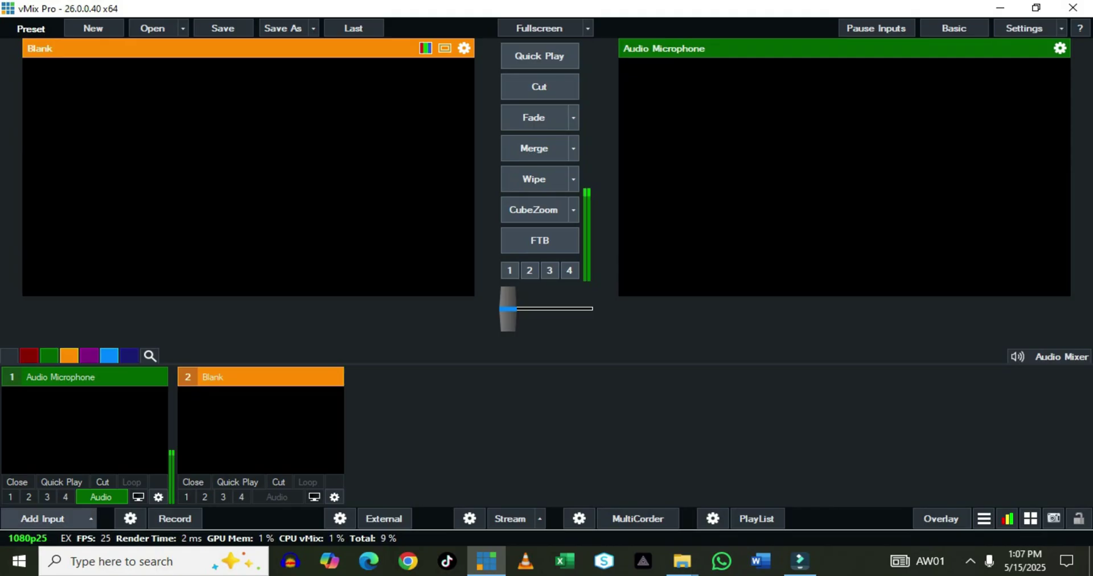
Start a new camera input with LUMIX Webcam Software as its camera
click(62, 518)
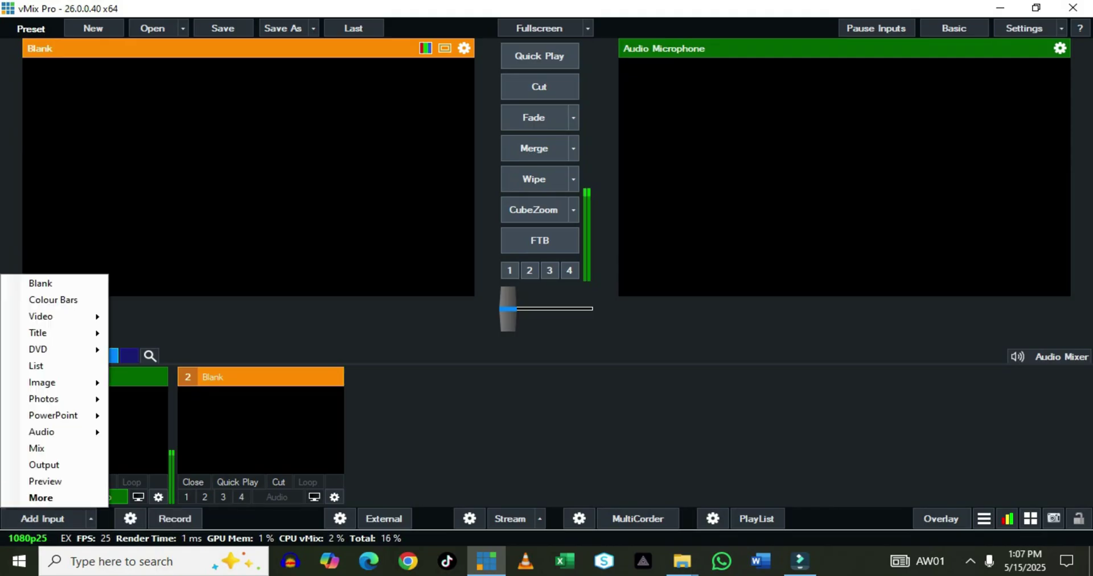
click(28, 496)
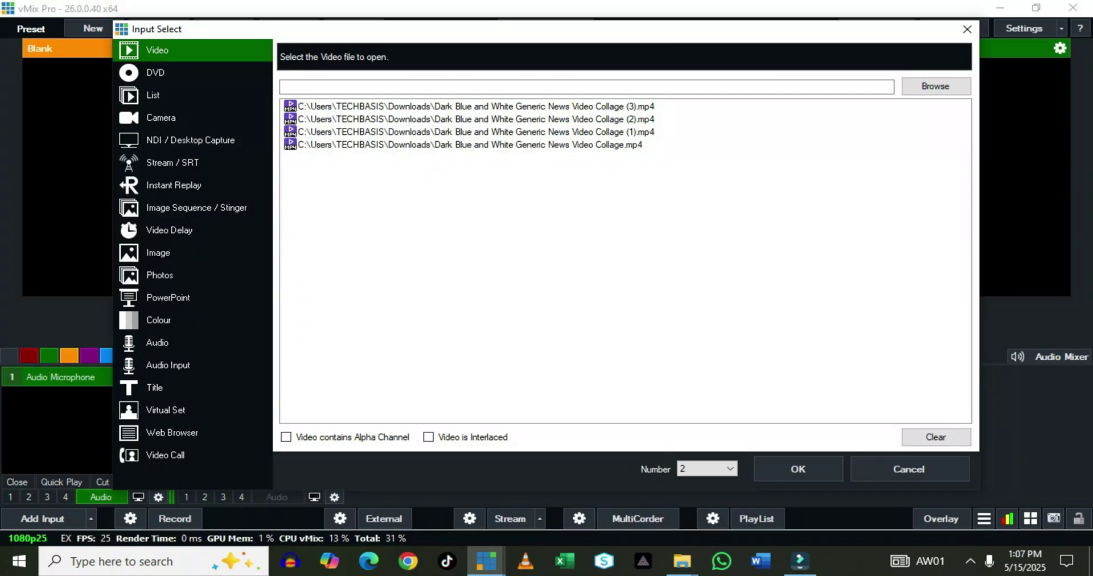
click(161, 118)
click(545, 52)
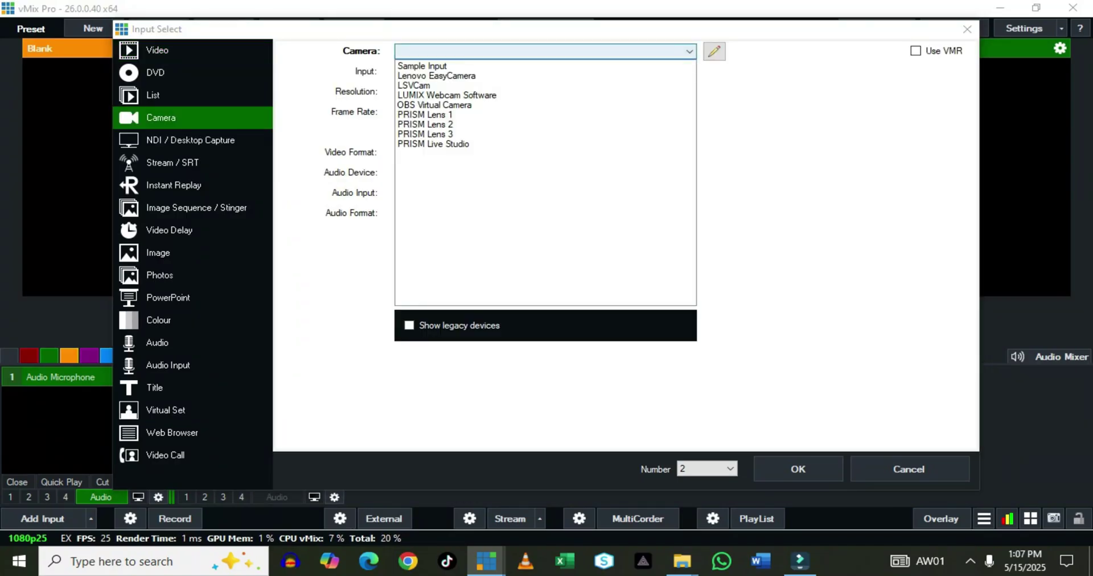
click(447, 94)
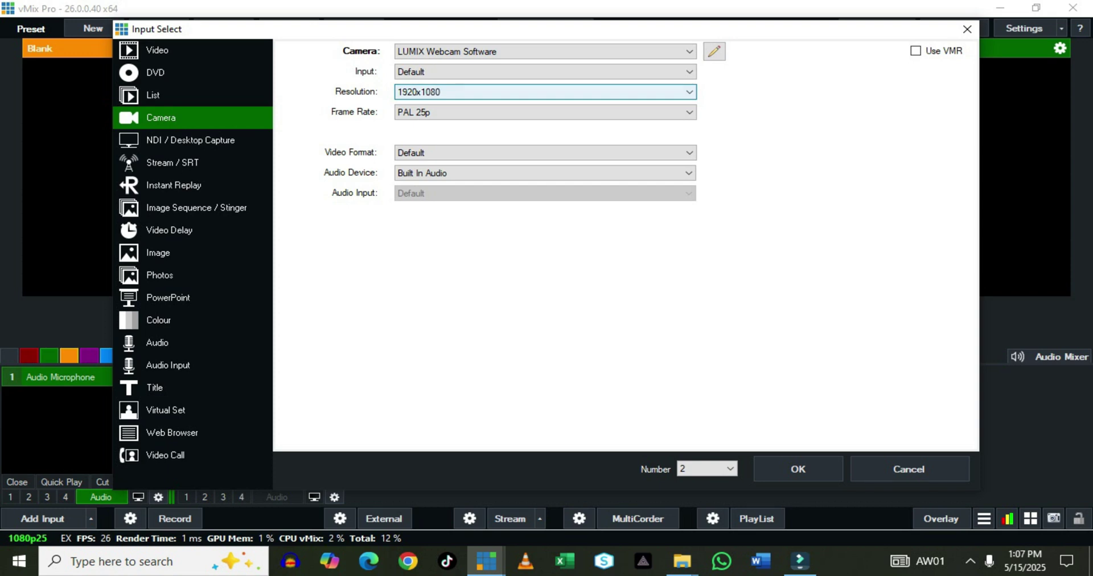
Set the camera input's frame rate to NTSC 29.97p
click(689, 112)
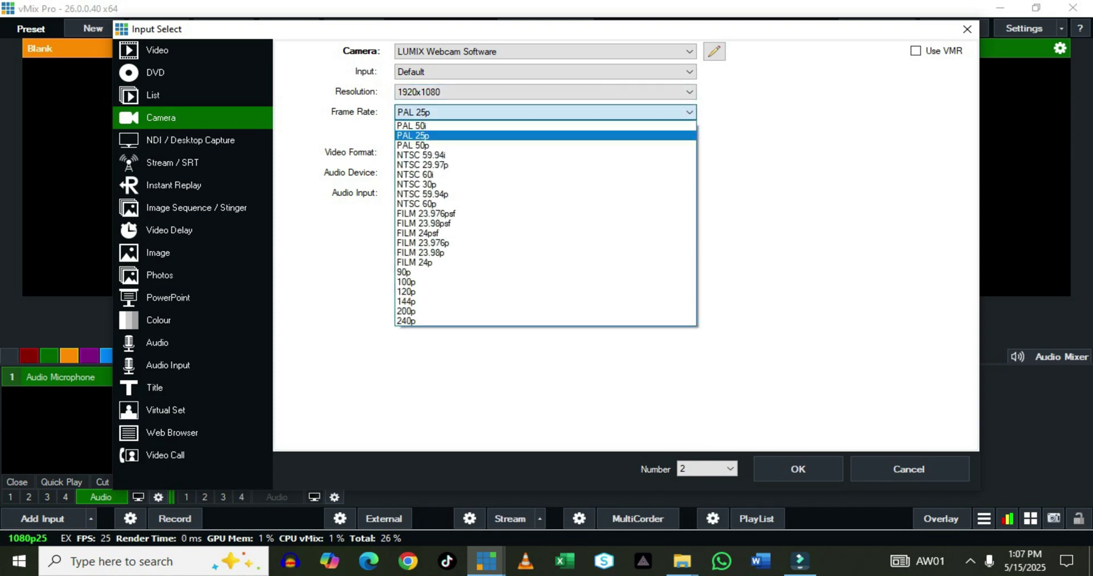
key(Down)
key(Down)
key(Down)
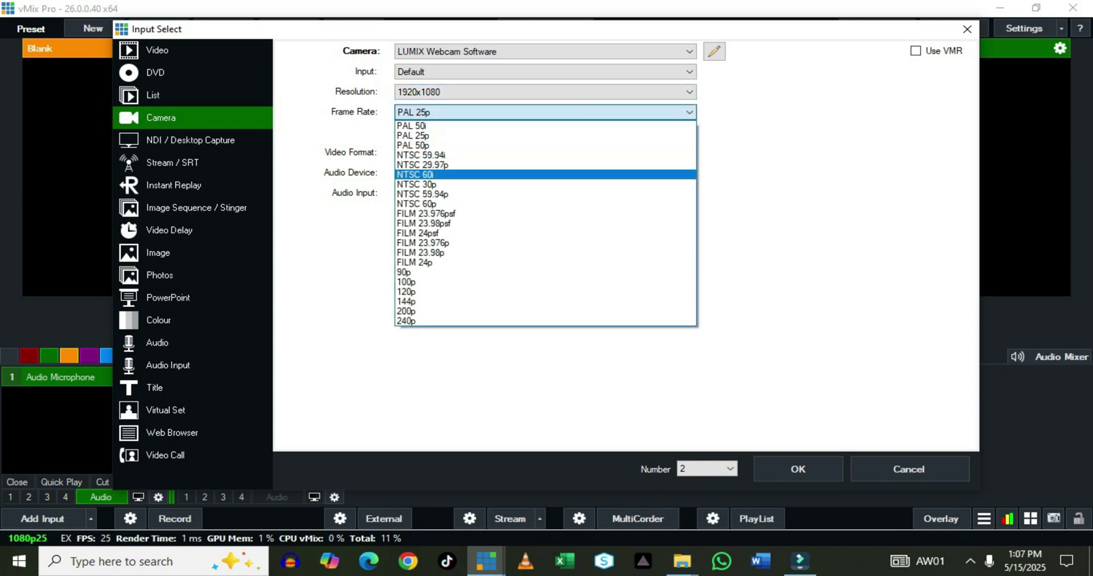
key(Up)
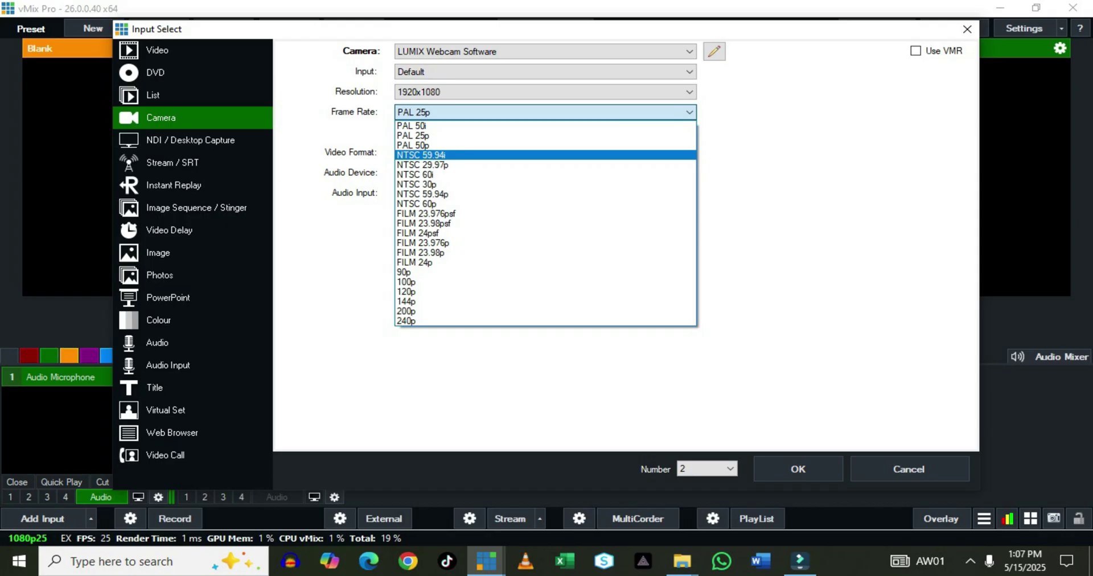
key(Down)
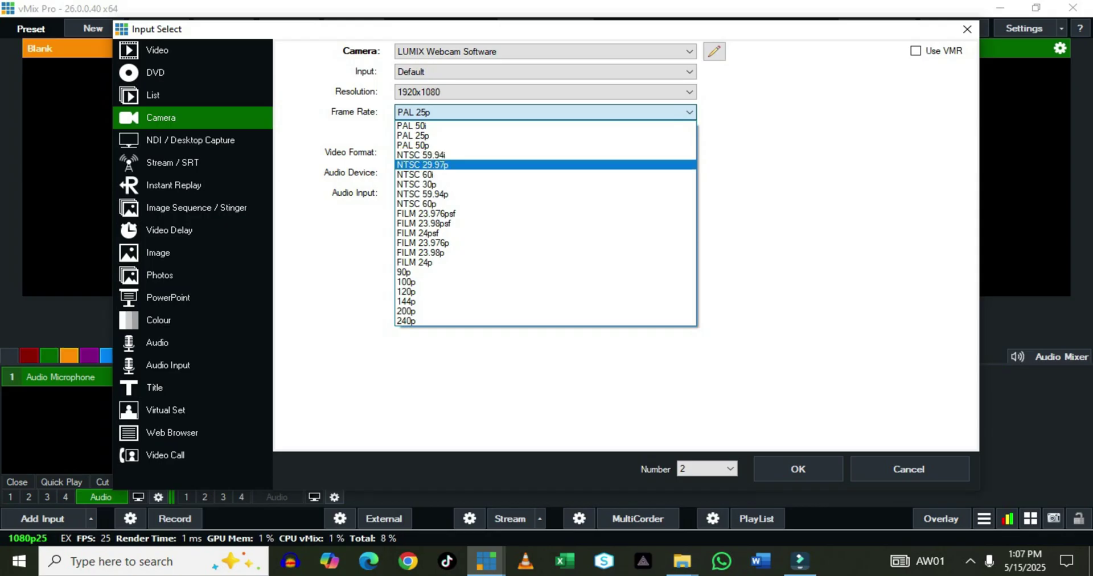
key(Return)
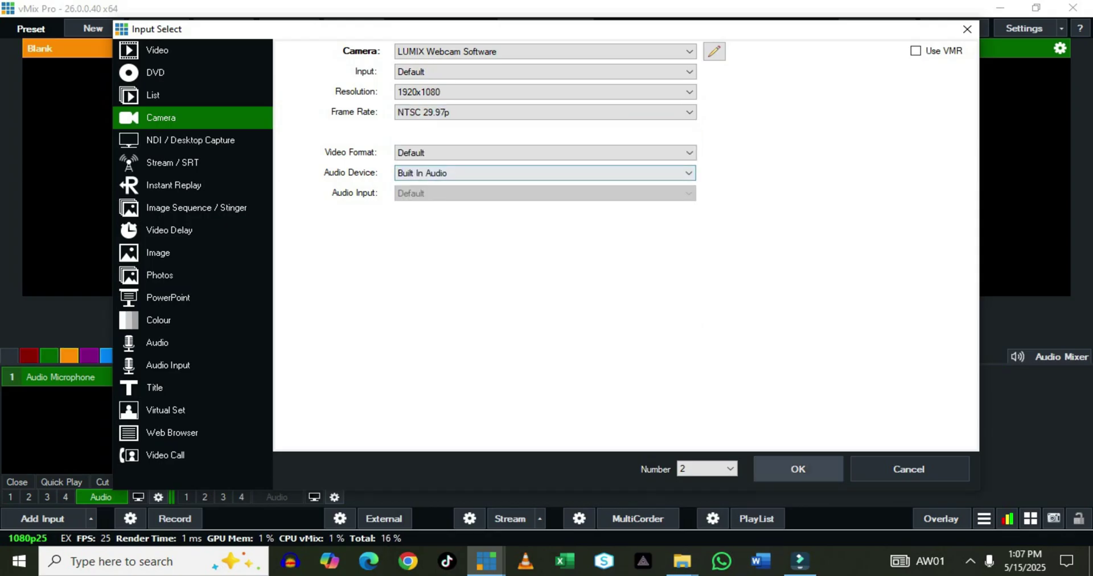
Keep the video format at Default, set the audio device to None, and add the camera input
key(Tab)
key(alt+Down)
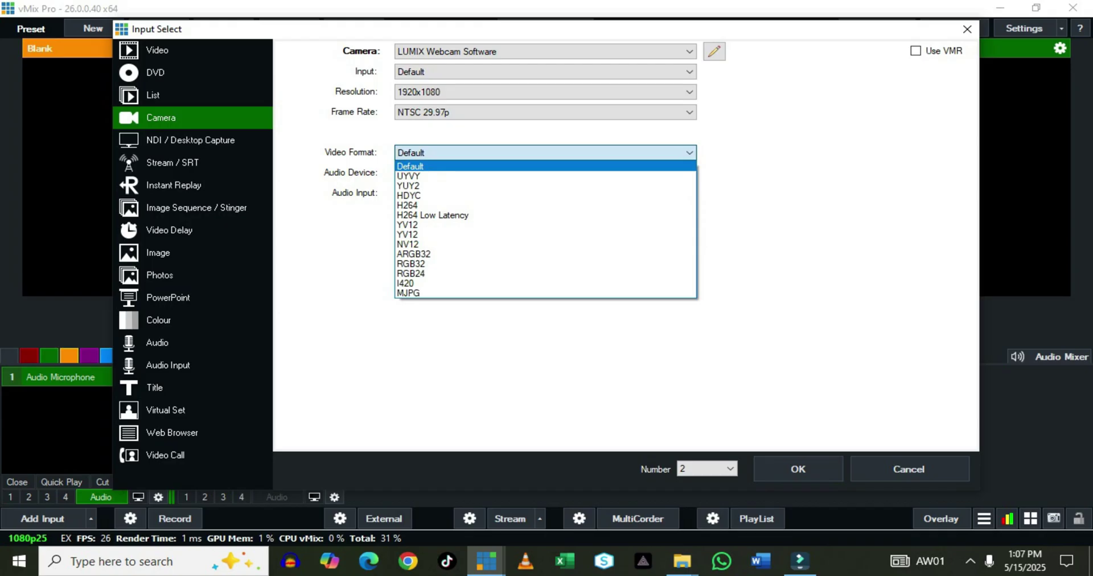
key(Return)
key(Tab)
key(alt+Down)
key(Down)
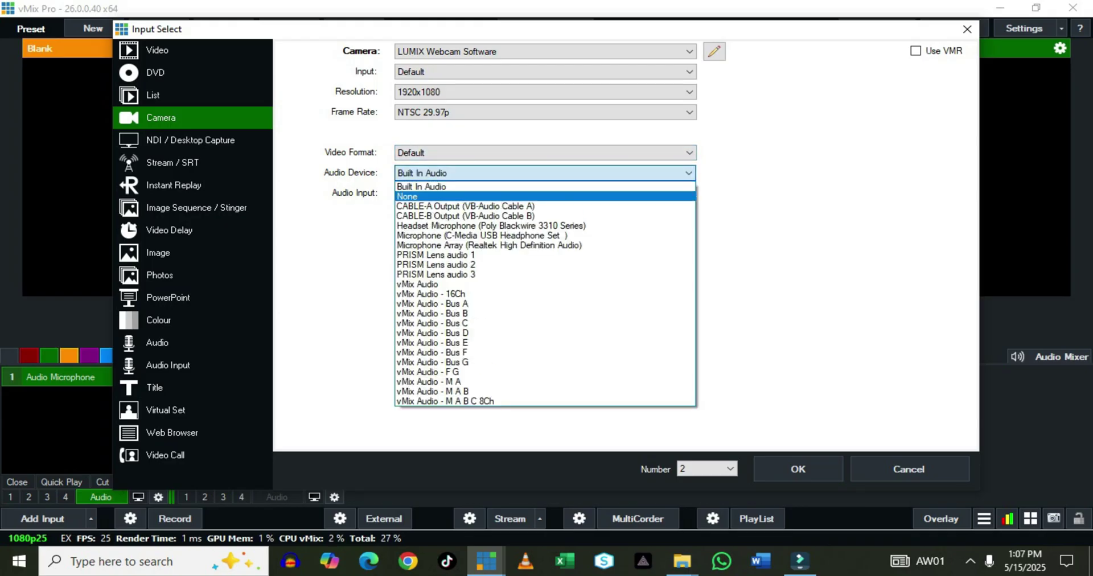
key(Return)
key(Tab)
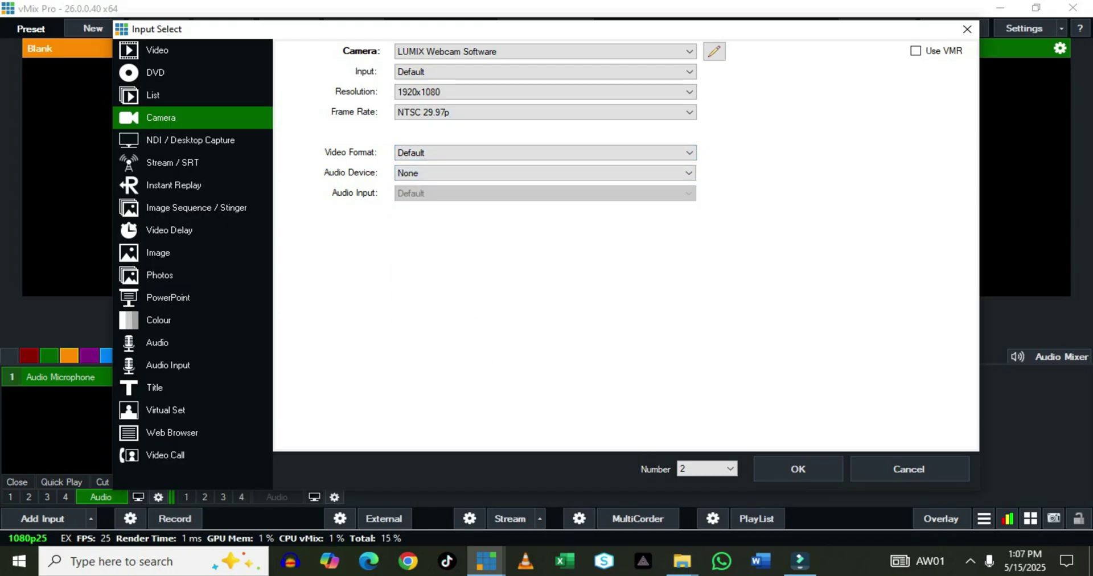
key(Tab)
key(Return)
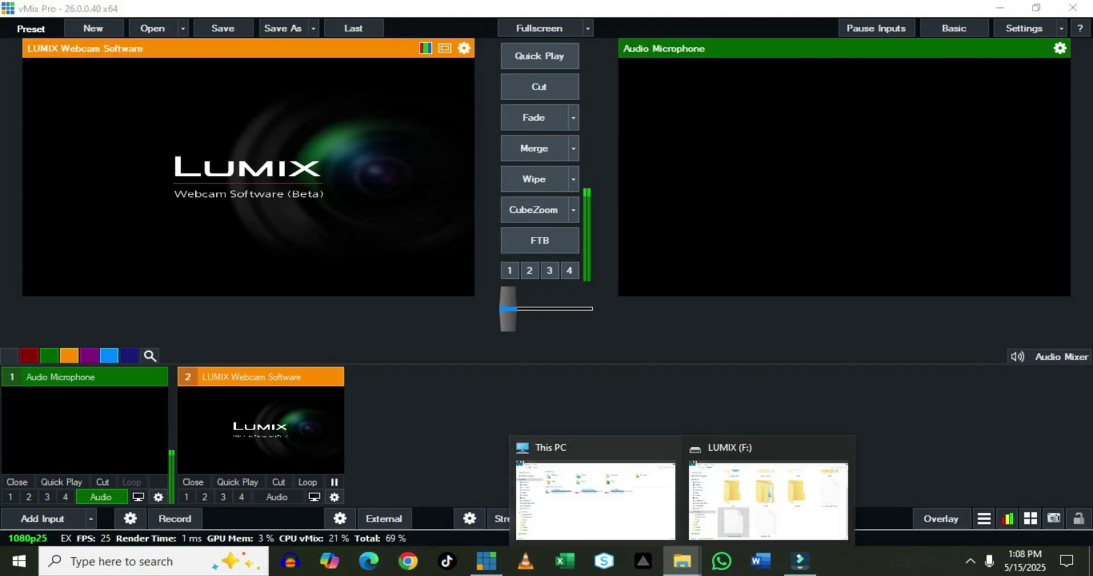
Start a new image input and browse to Local Disk (E:) for its file
click(91, 518)
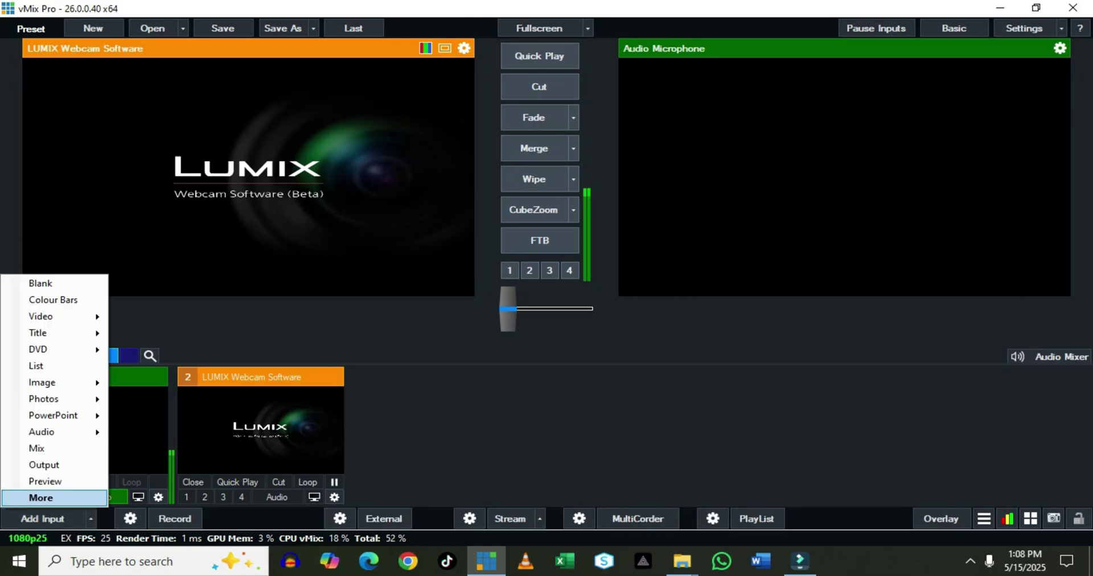
click(41, 498)
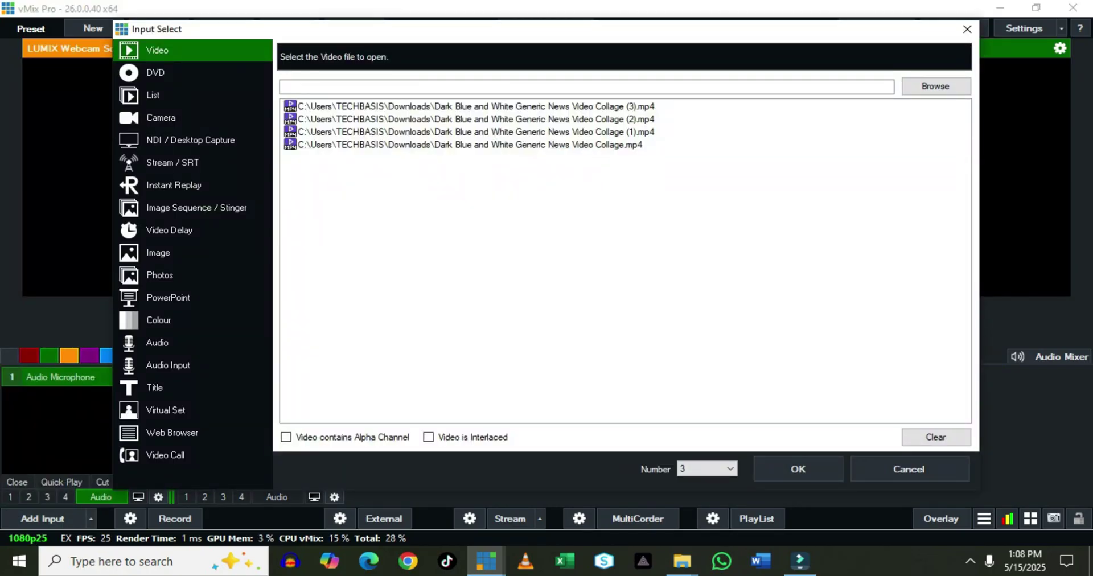
click(158, 253)
click(935, 86)
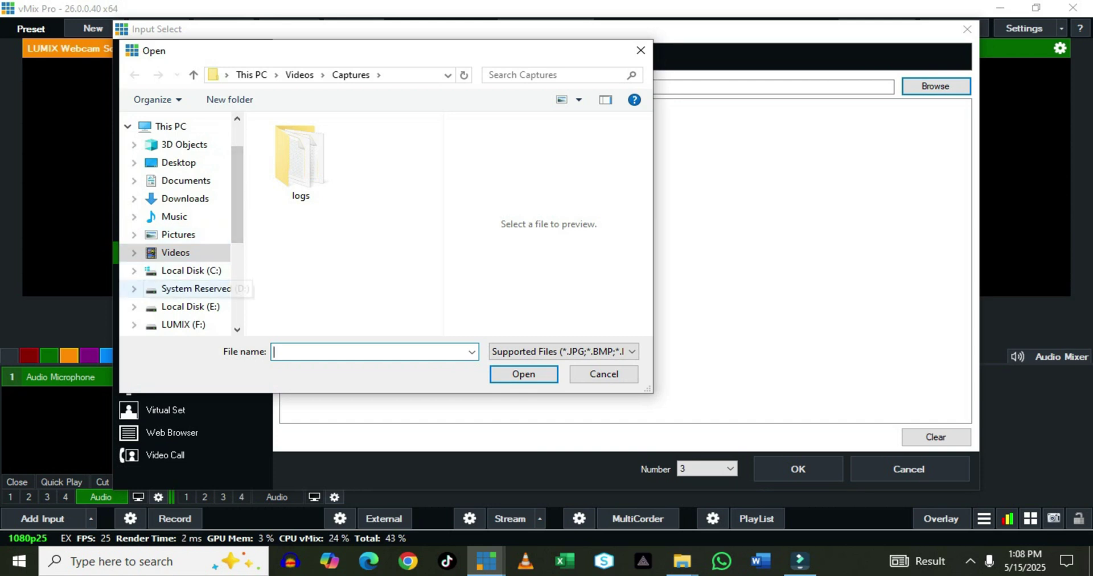
click(190, 306)
scroll(342, 227, up, 2)
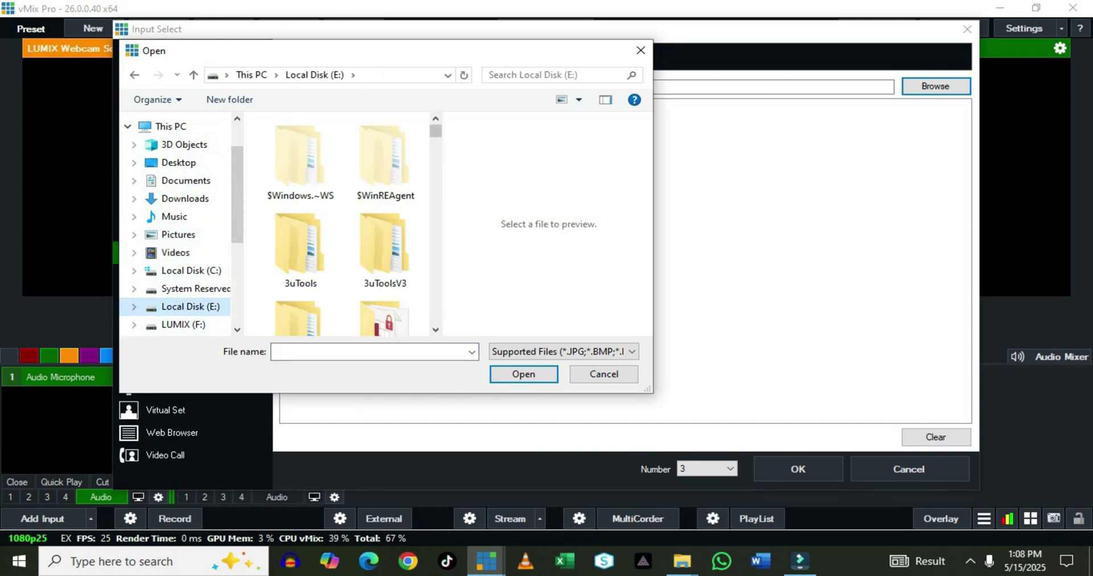
Choose Kikoedeyoruba (1).png on Local Disk (E:) and add it as an image input
click(390, 244)
scroll(341, 228, down, 10)
drag(435, 203, 436, 186)
click(362, 242)
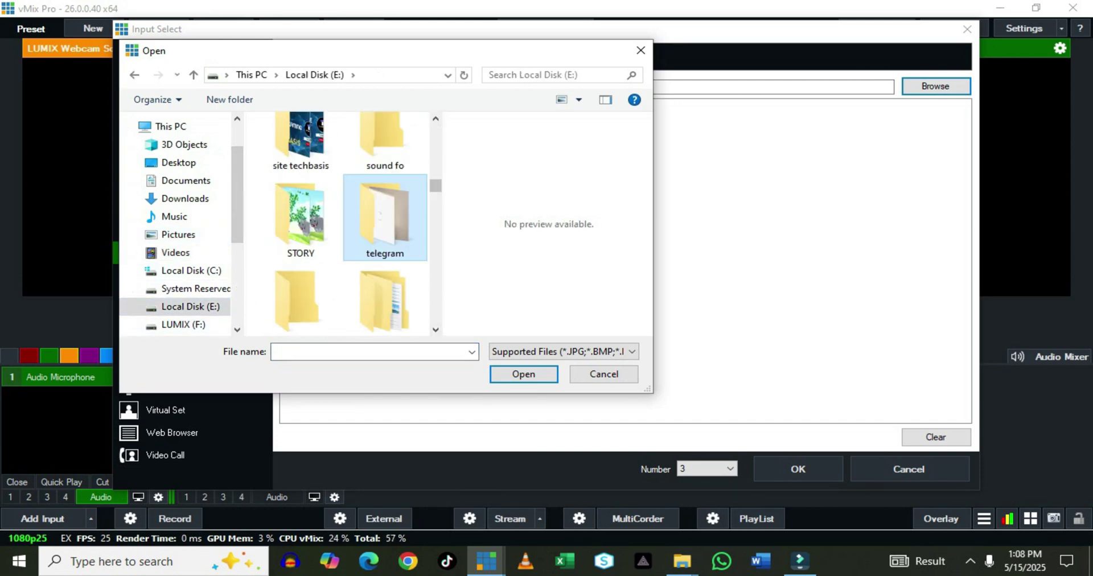
key(k)
click(375, 256)
click(524, 375)
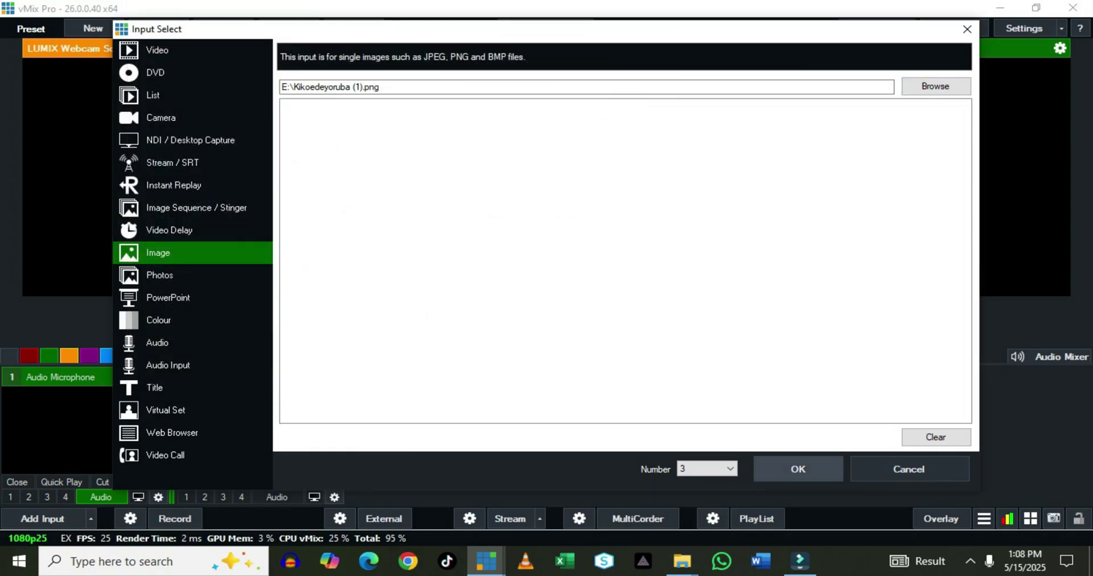
click(798, 469)
Merge the LUMIX camera into the output, put the Kikoedeyoruba image in preview, and fade it to the output
click(534, 149)
click(430, 431)
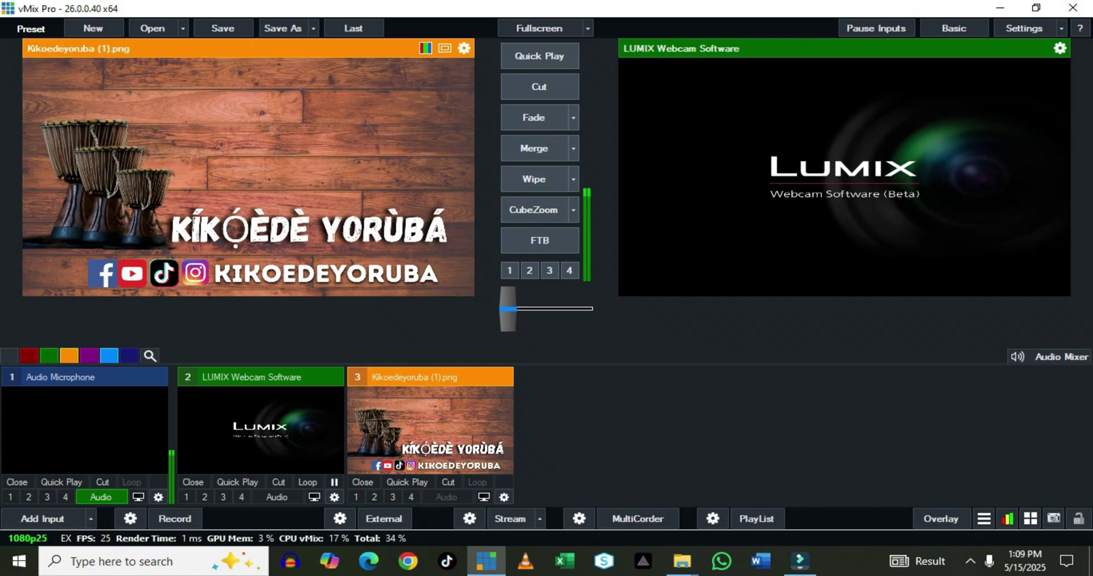
click(534, 117)
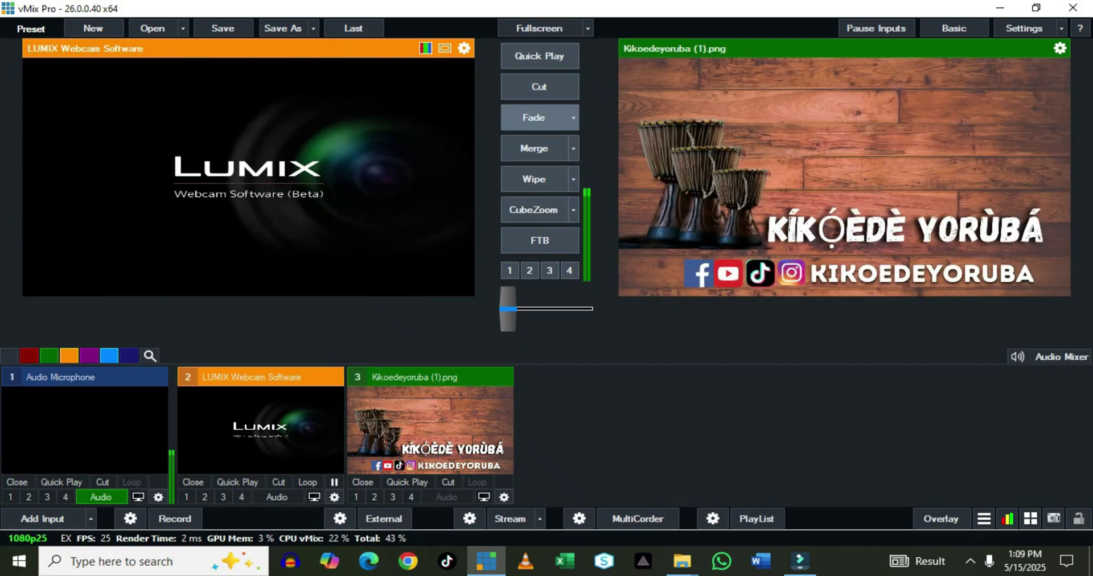
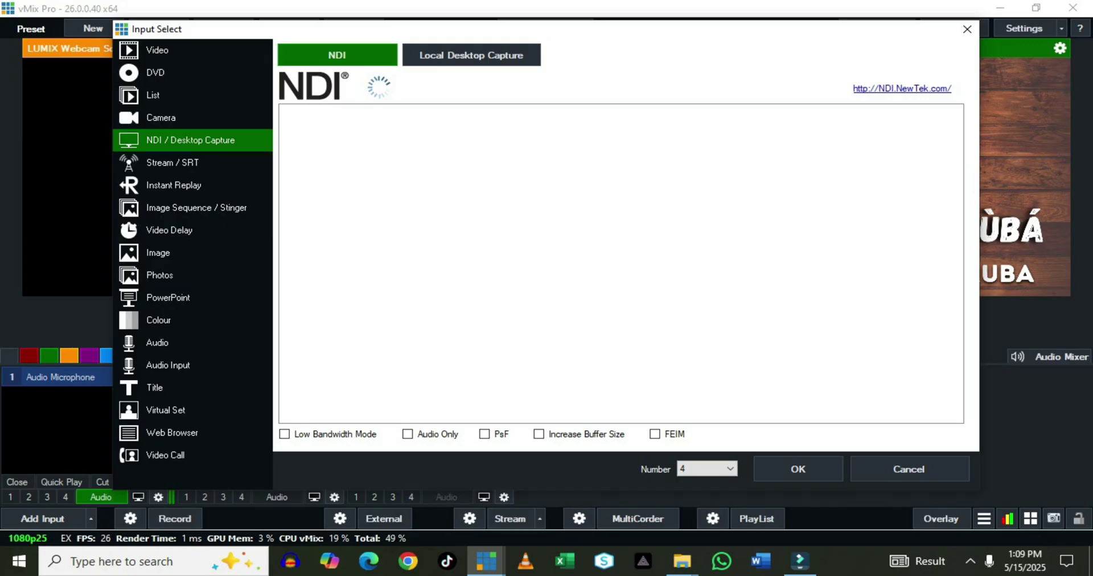
Add a local desktop capture of Display1 as an input with the Default window capture method
click(471, 55)
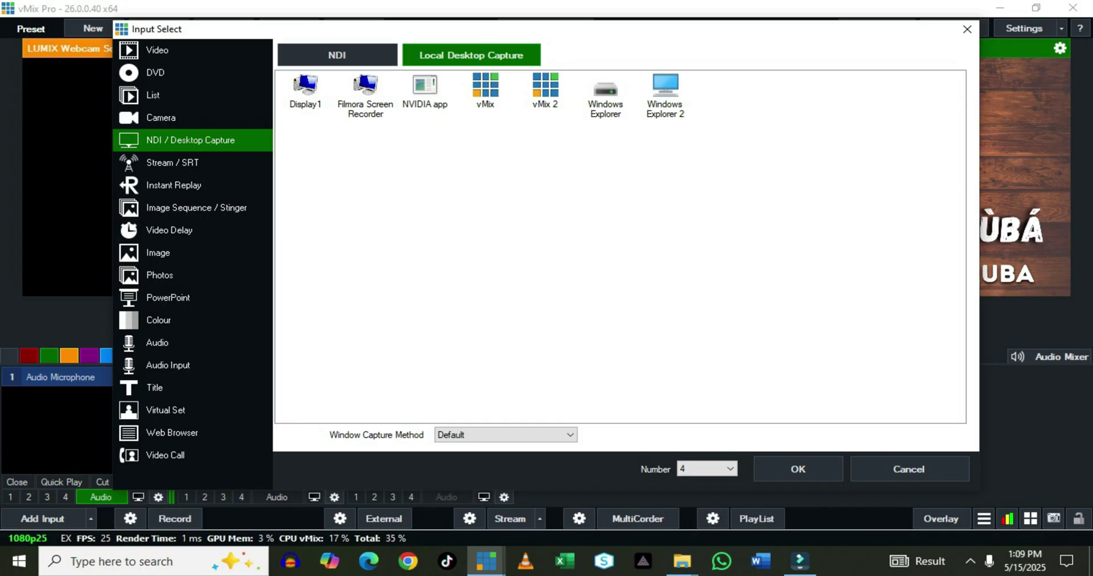
click(306, 92)
click(798, 469)
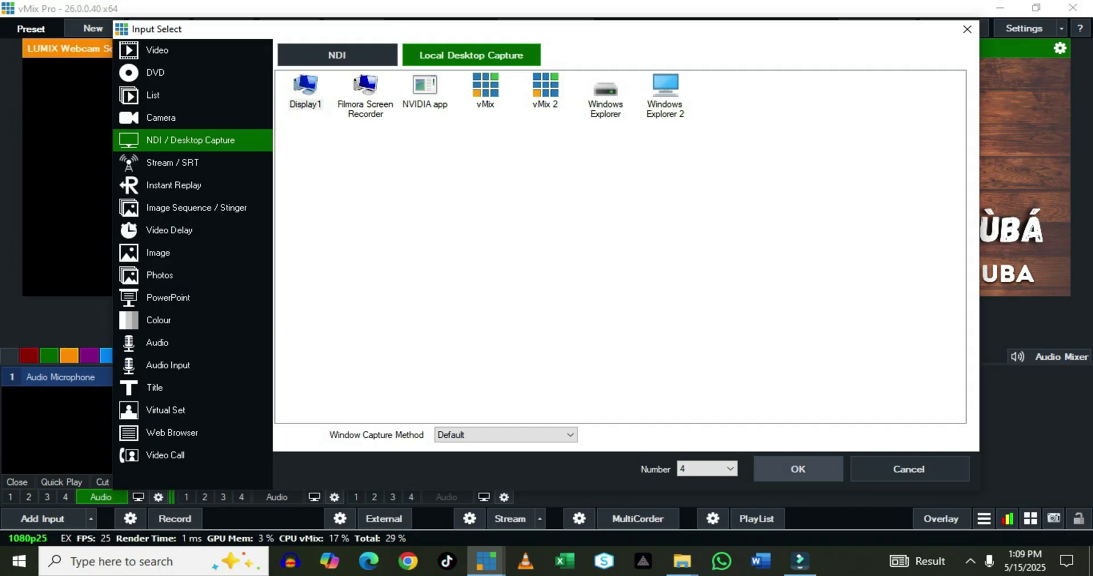
Preview the desktop capture, switch it to the output and back with the Merge transition, and remove the desktop capture input
click(619, 418)
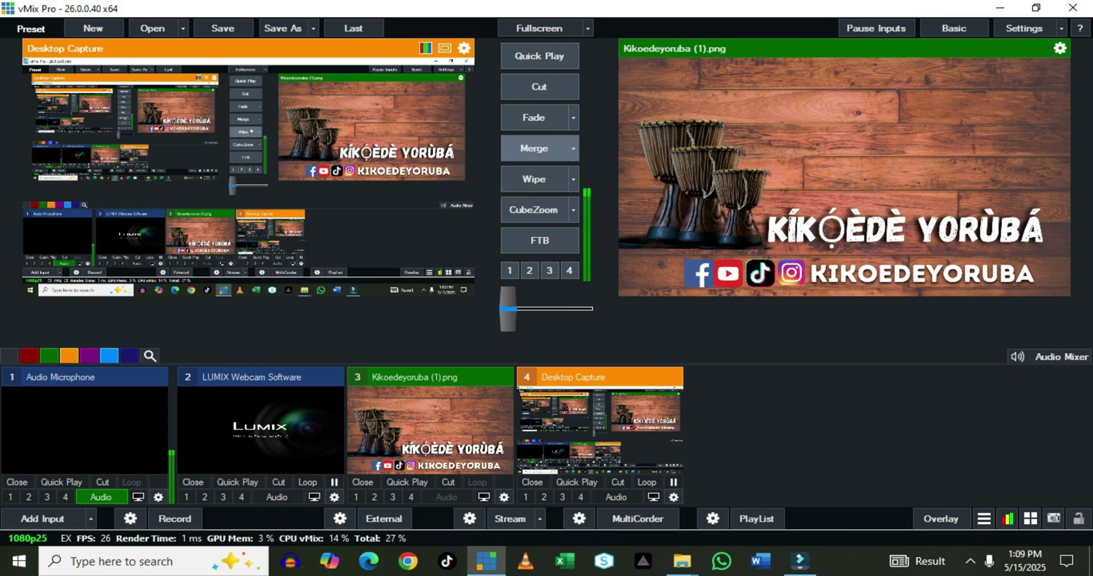
click(534, 148)
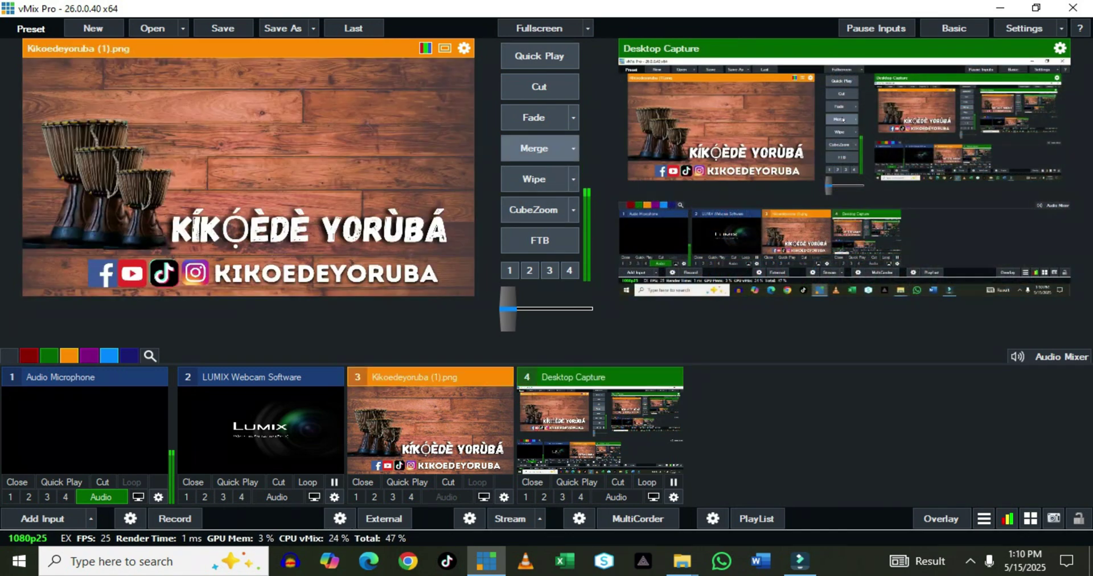
click(534, 148)
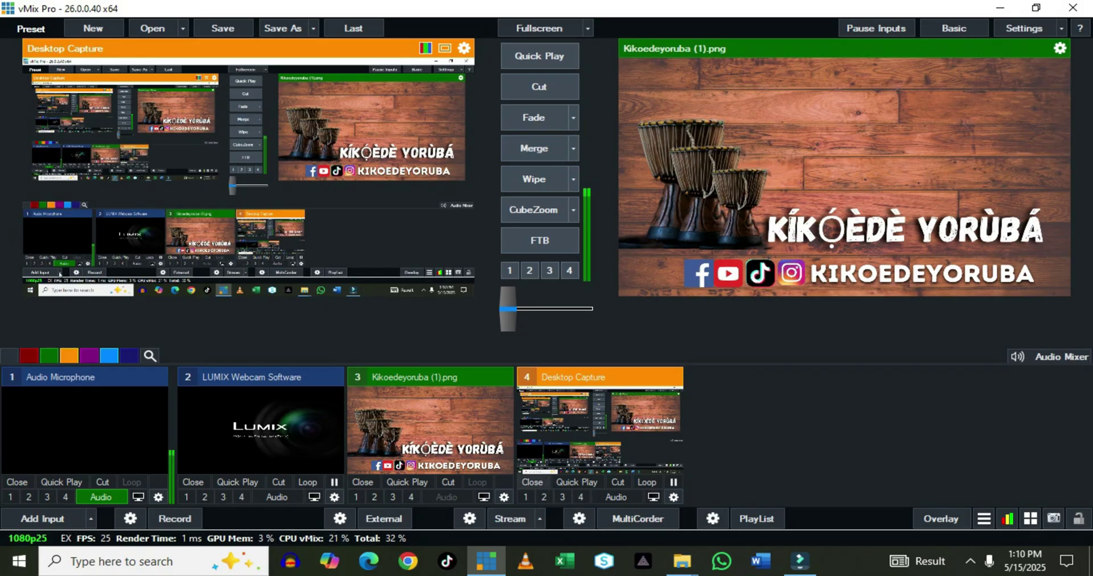
click(533, 482)
Start adding another input and choose the Image Sequence / Stinger input type
click(90, 518)
click(29, 499)
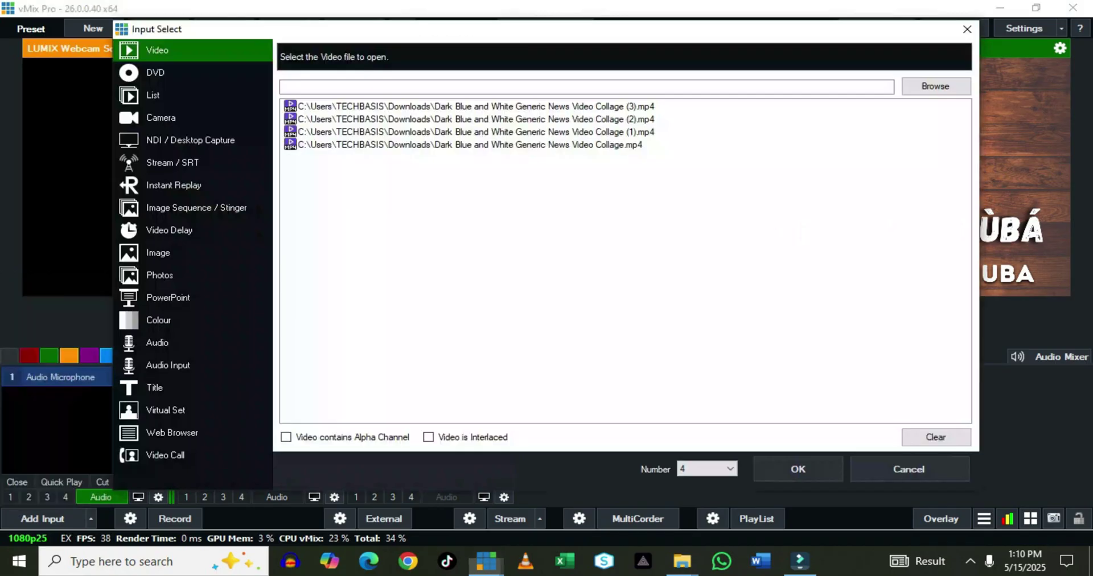
click(190, 140)
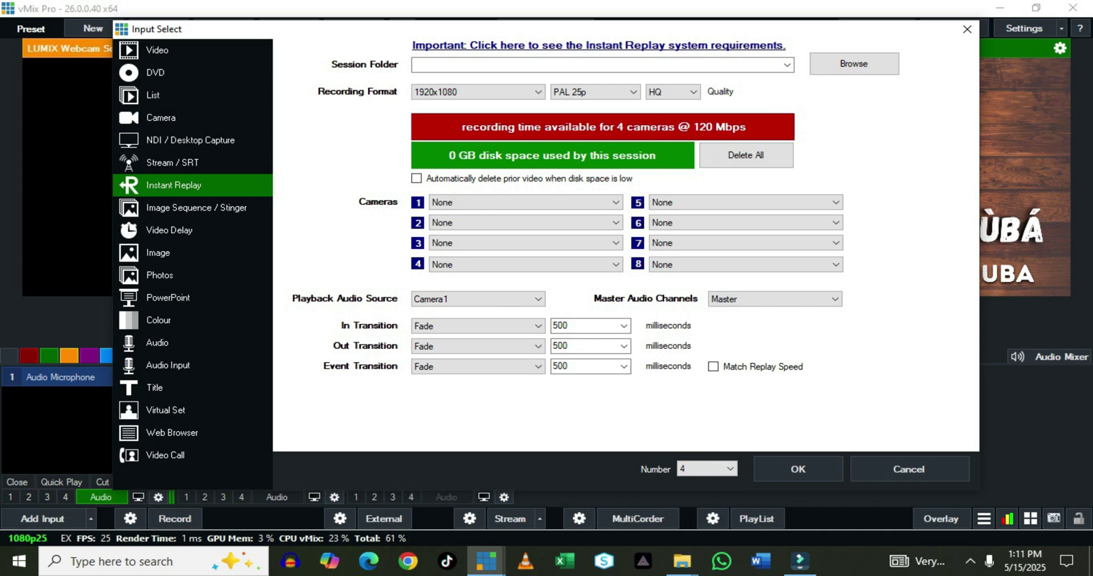
click(159, 253)
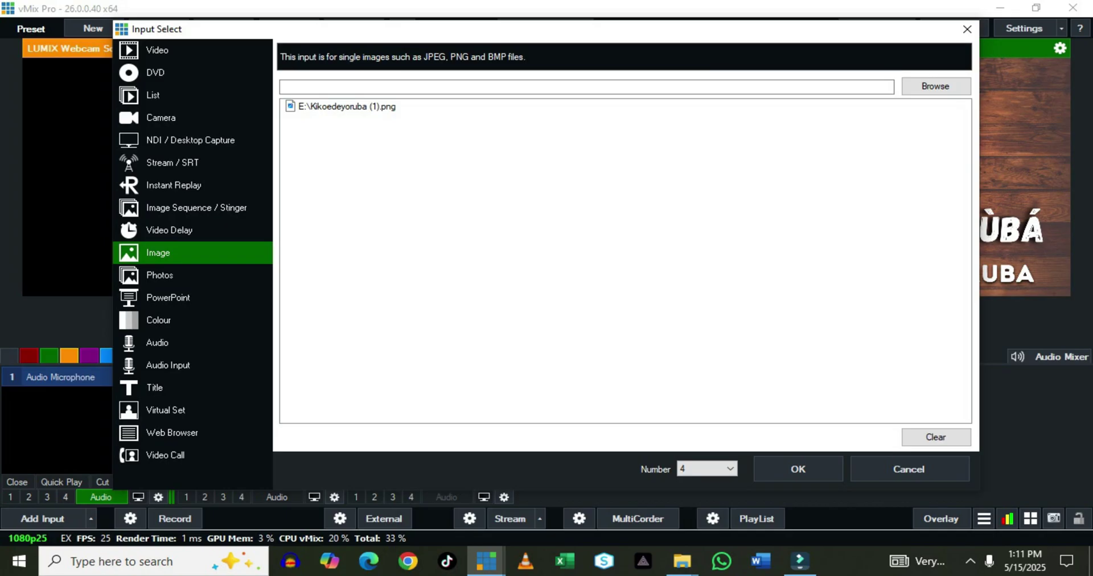
click(160, 275)
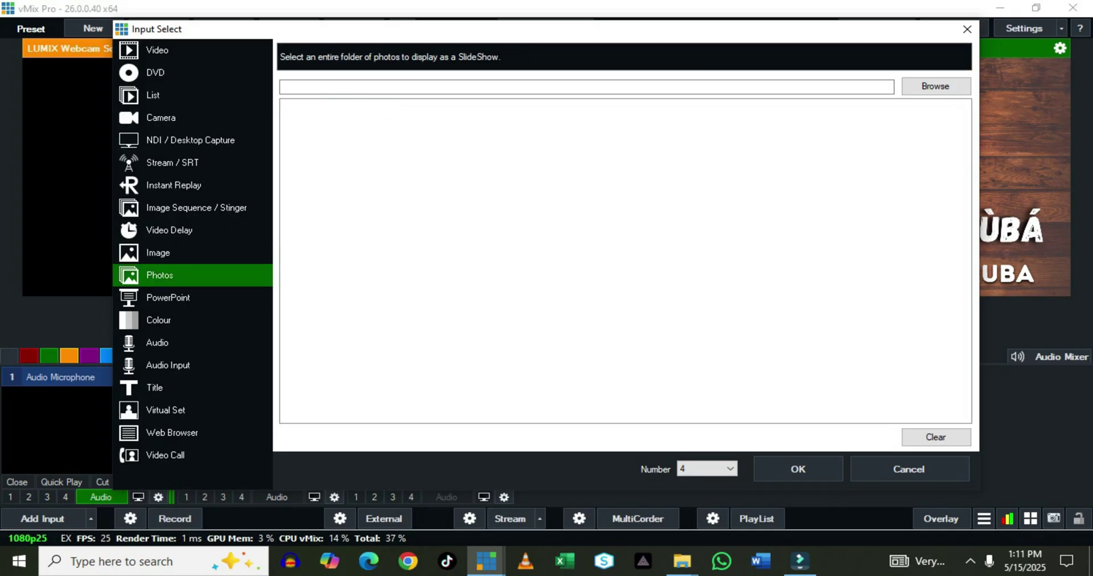
click(196, 208)
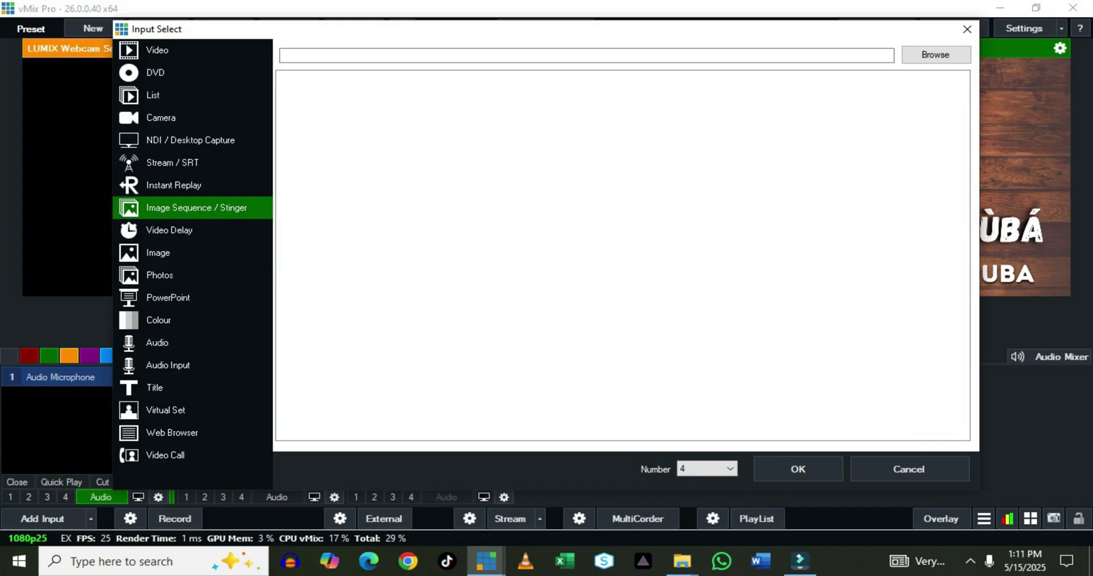
Choose P1070047.JPG from the Pictures folder, add it as an input, and fade it to the output
click(935, 56)
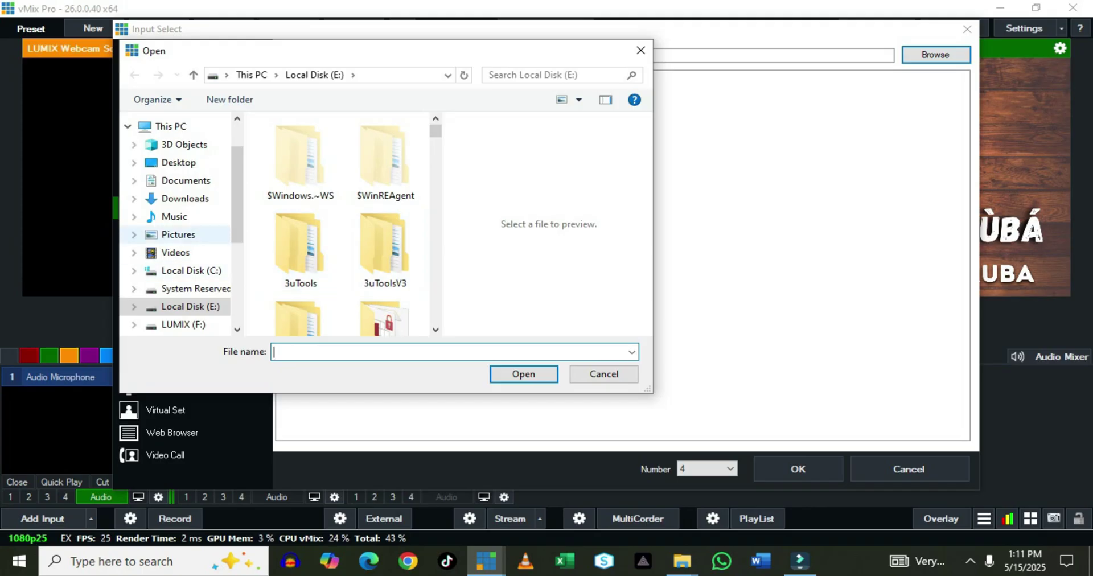
click(178, 235)
scroll(296, 131, down, 6)
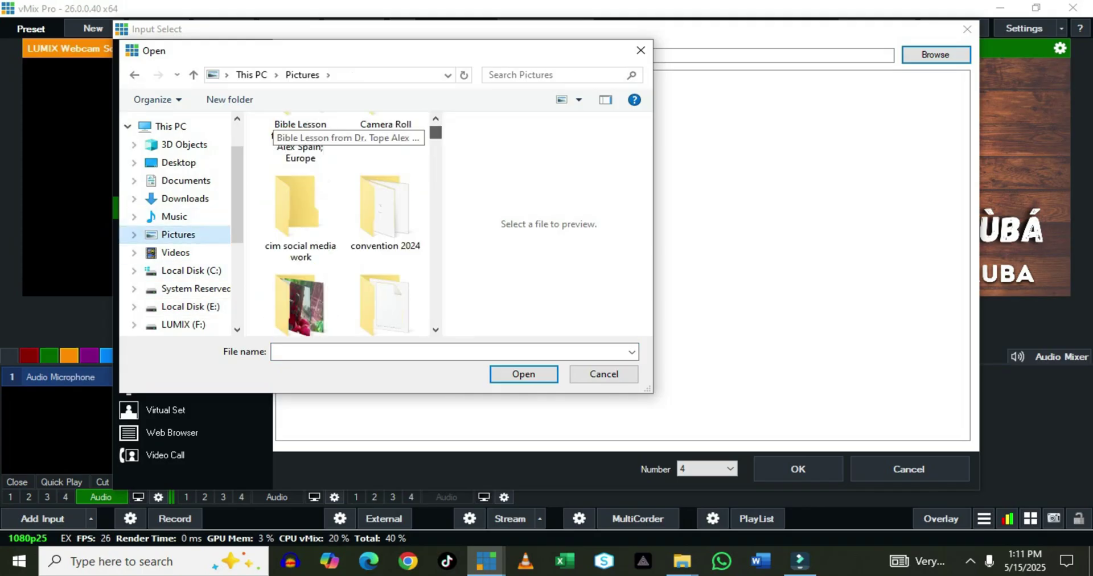
scroll(296, 131, down, 10)
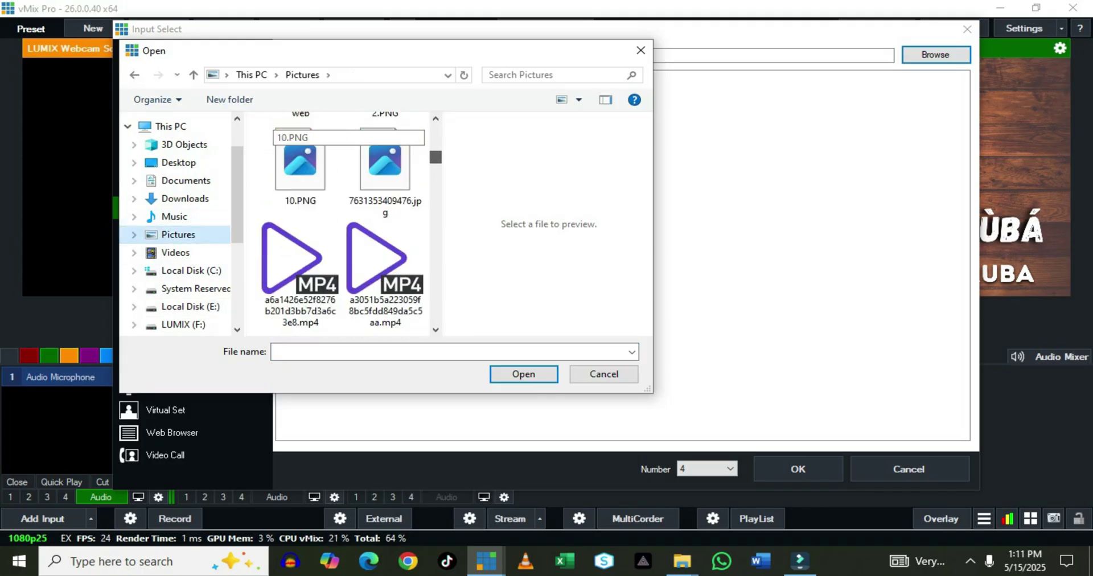
drag(436, 169, 436, 244)
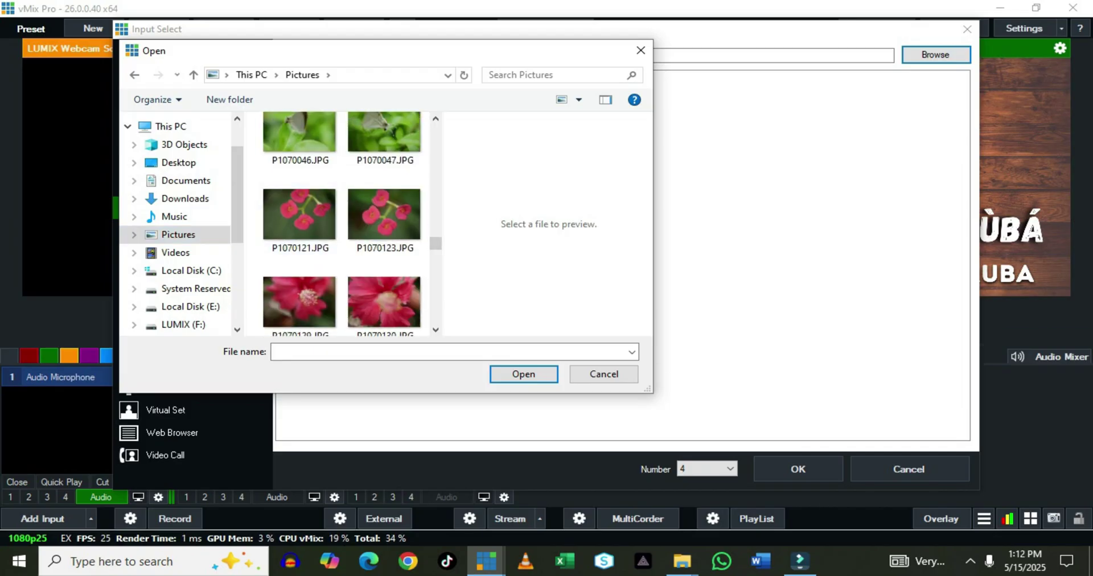
double_click(384, 132)
click(798, 469)
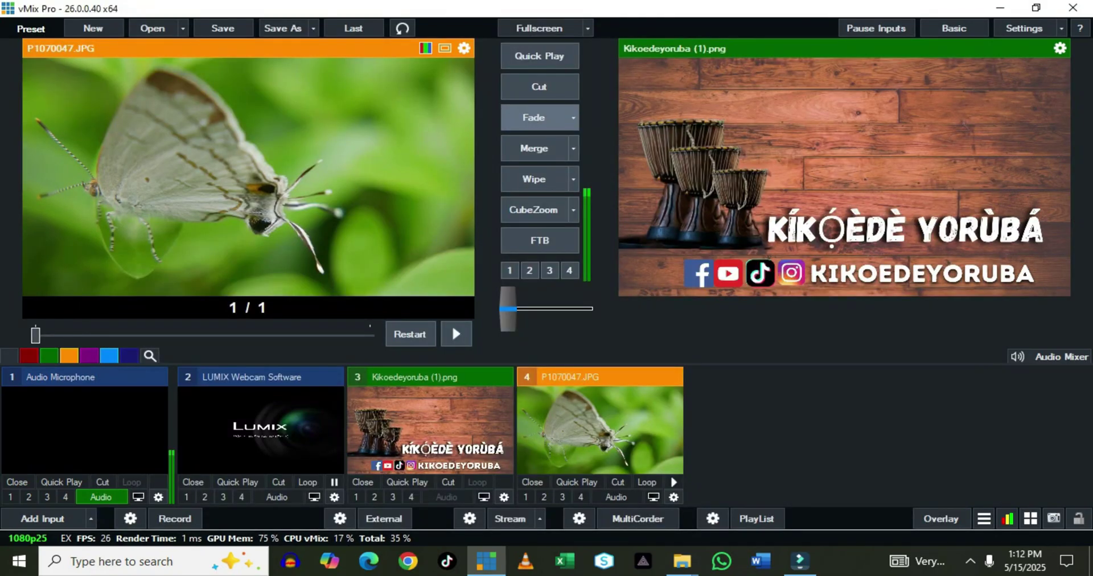
click(534, 118)
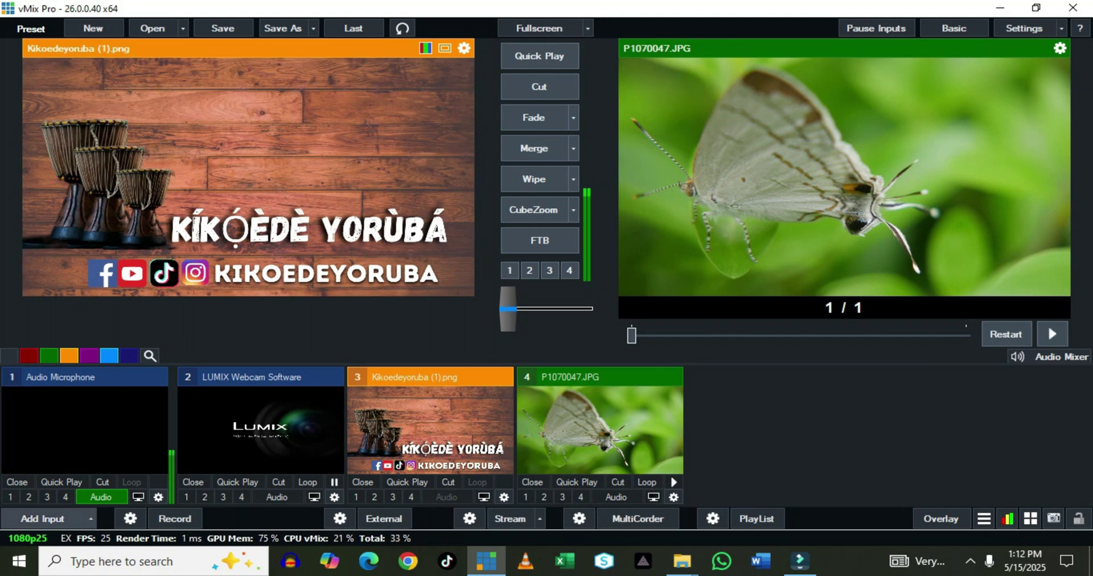
Start adding a Photos slideshow input and open the selection of its source folder
click(90, 519)
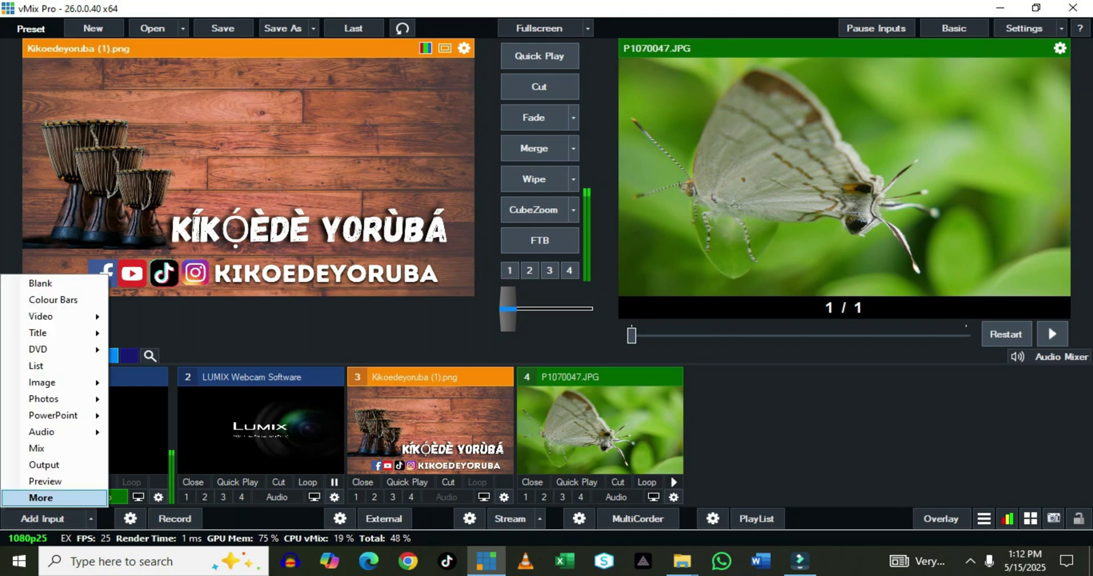
click(41, 498)
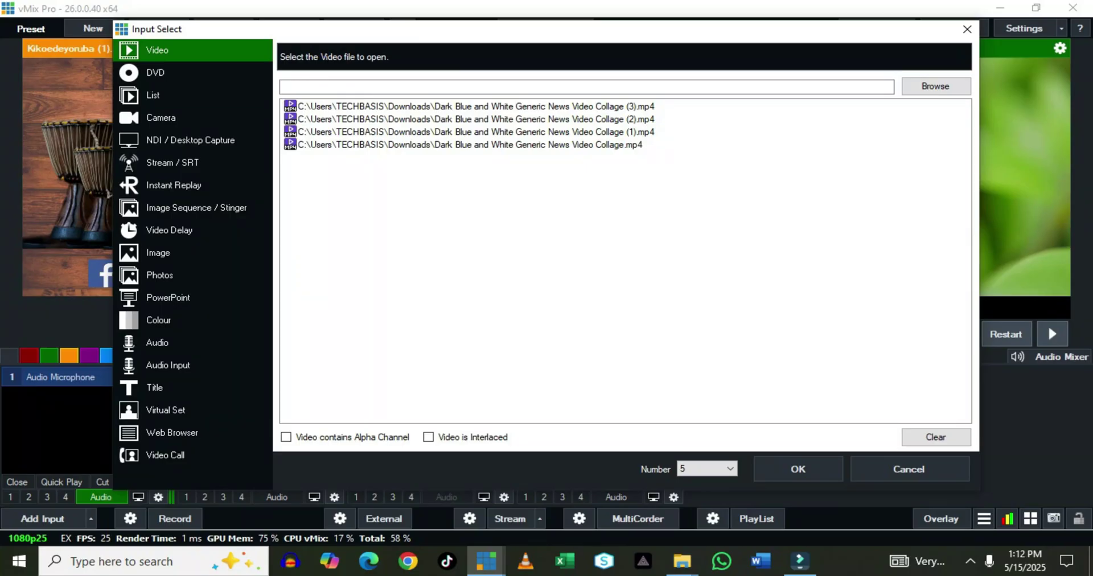
click(160, 276)
click(935, 86)
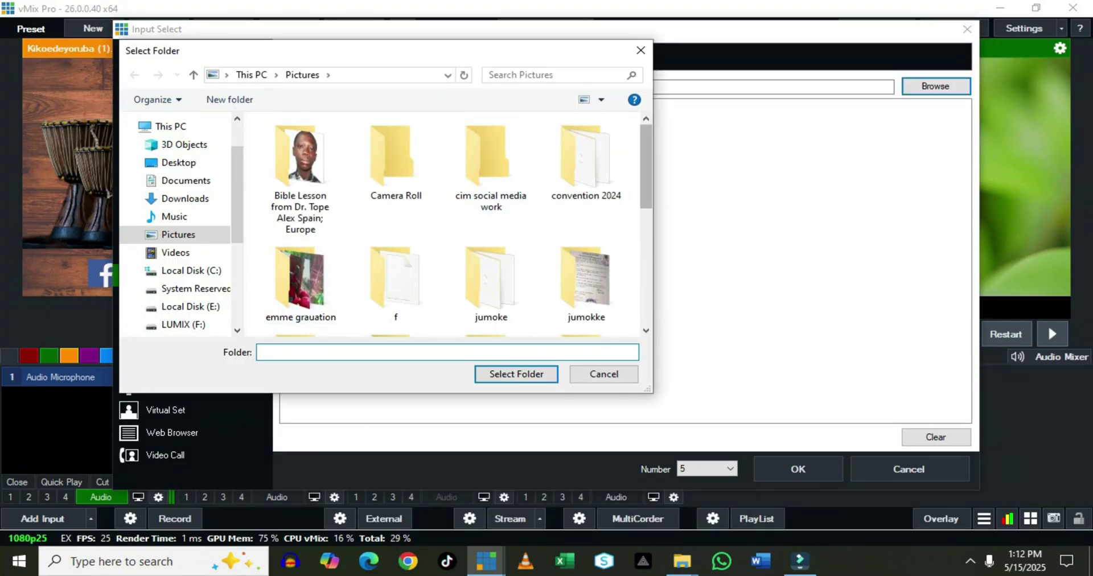
Select the LOAD folder on Local Disk (E:) as the slideshow source and add it as an input
scroll(478, 134, down, 10)
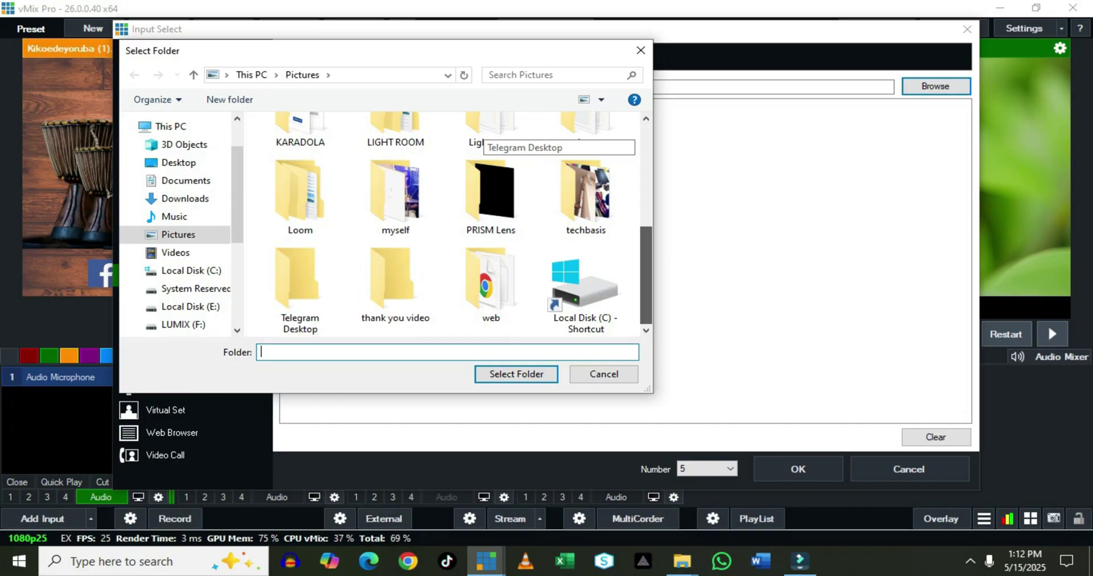
double_click(586, 193)
click(175, 252)
click(190, 307)
click(395, 156)
click(396, 191)
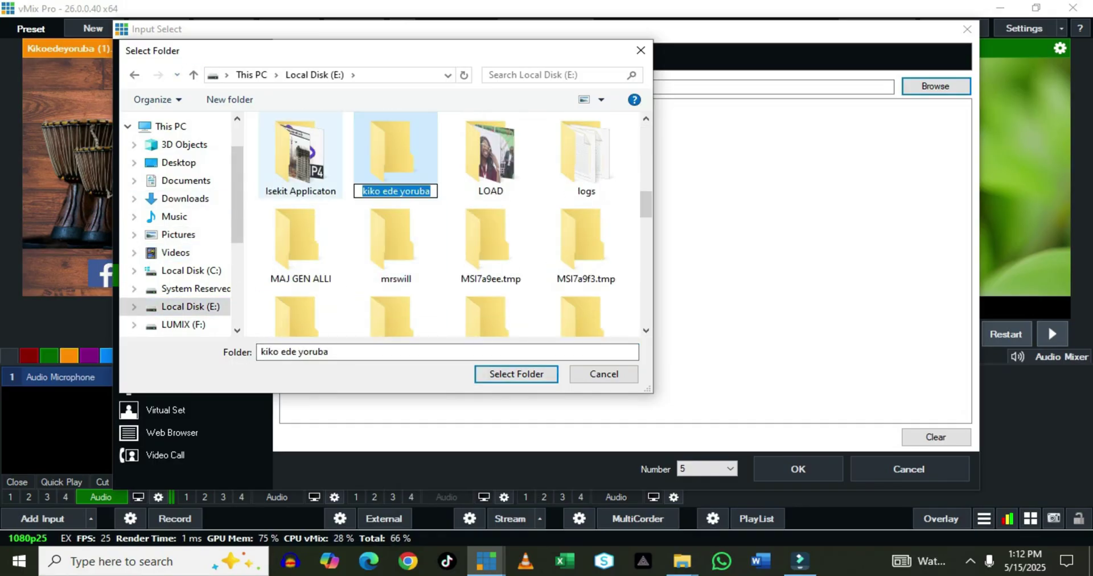
click(491, 157)
click(516, 374)
click(798, 469)
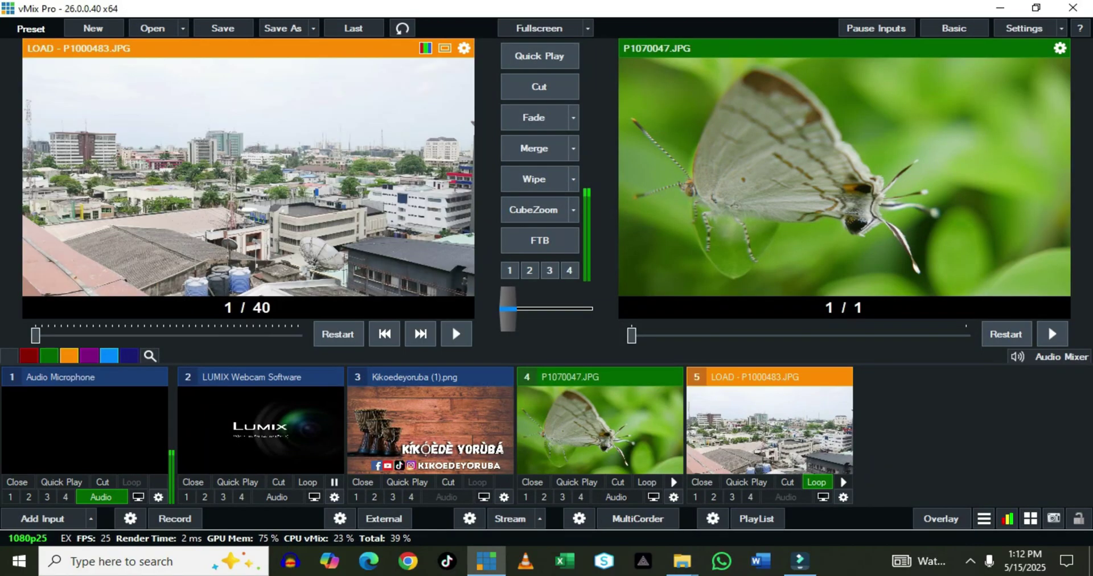
Fade the LOAD slideshow to the output and advance it to its fifth photo
click(533, 117)
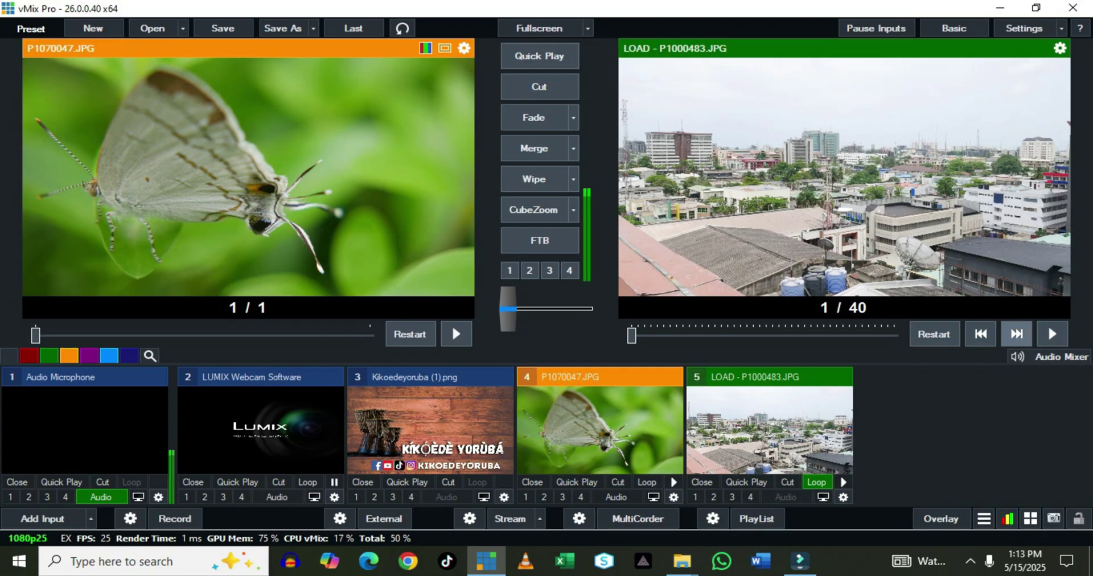
click(1017, 334)
click(1016, 334)
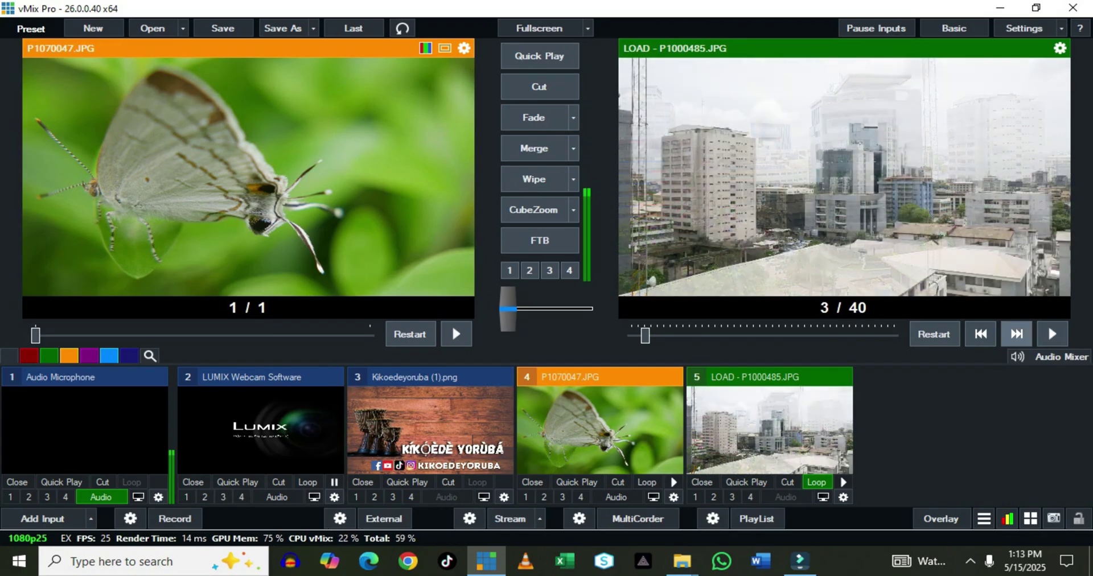
click(1016, 334)
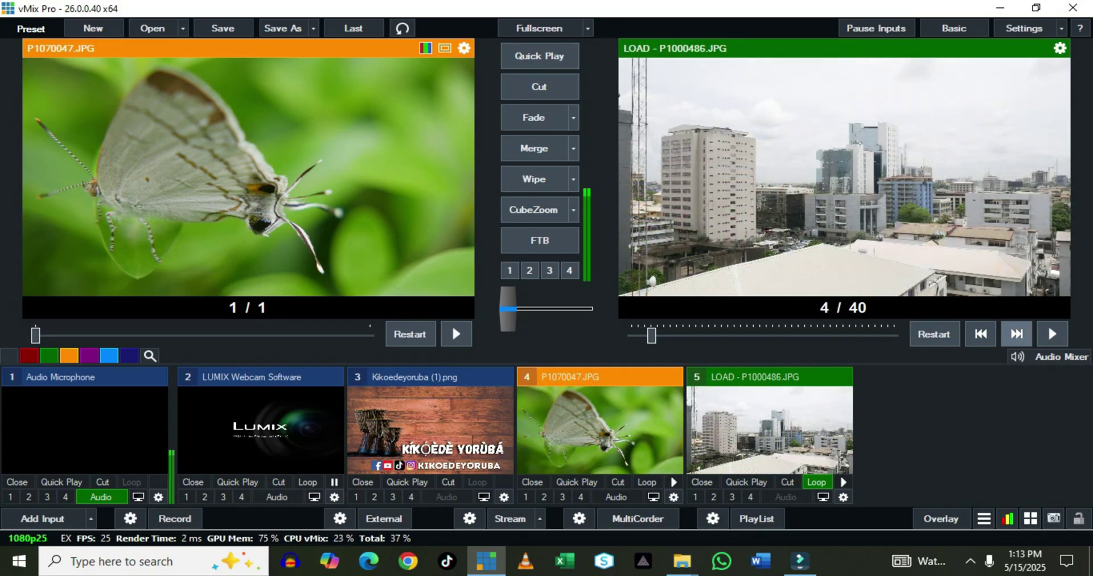
click(1016, 333)
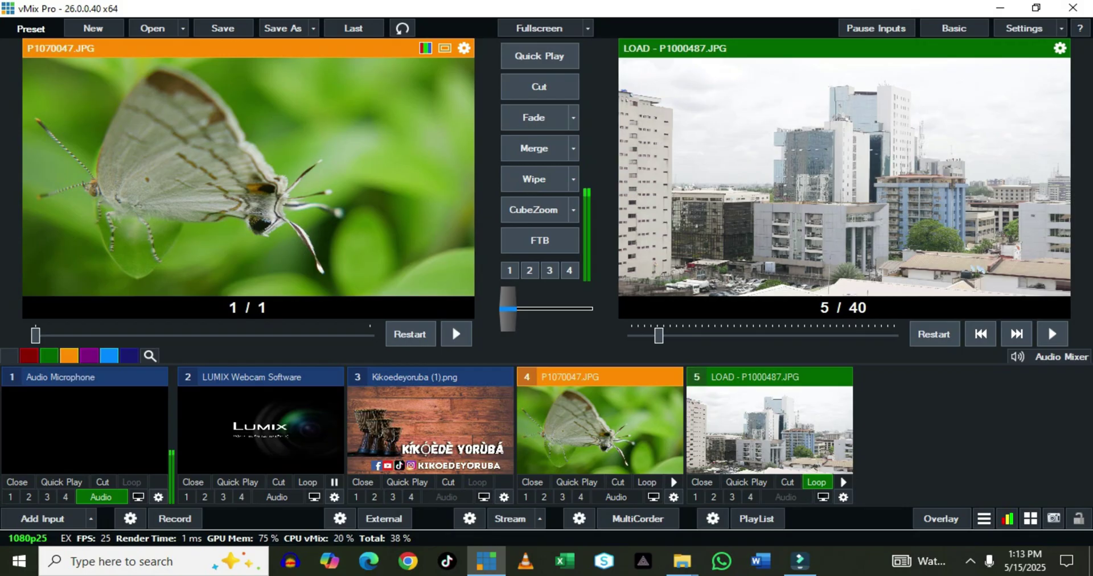
Browse the LOAD slideshow's photo thumbnails and show the white flower photo P1070142.JPG in the output
right_click(756, 439)
click(803, 448)
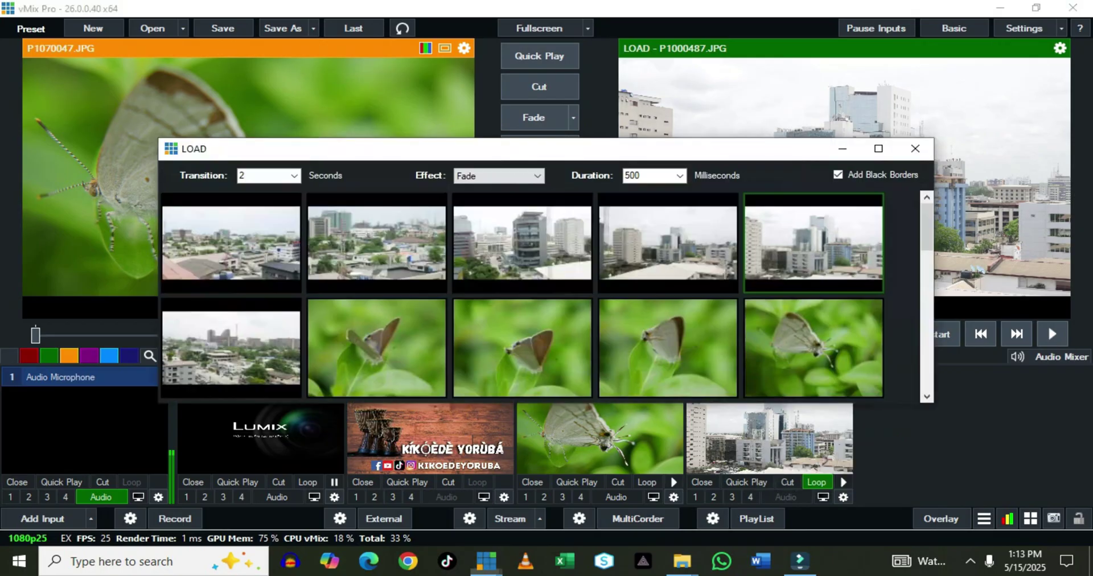
drag(927, 228, 926, 356)
scroll(523, 296, up, 6)
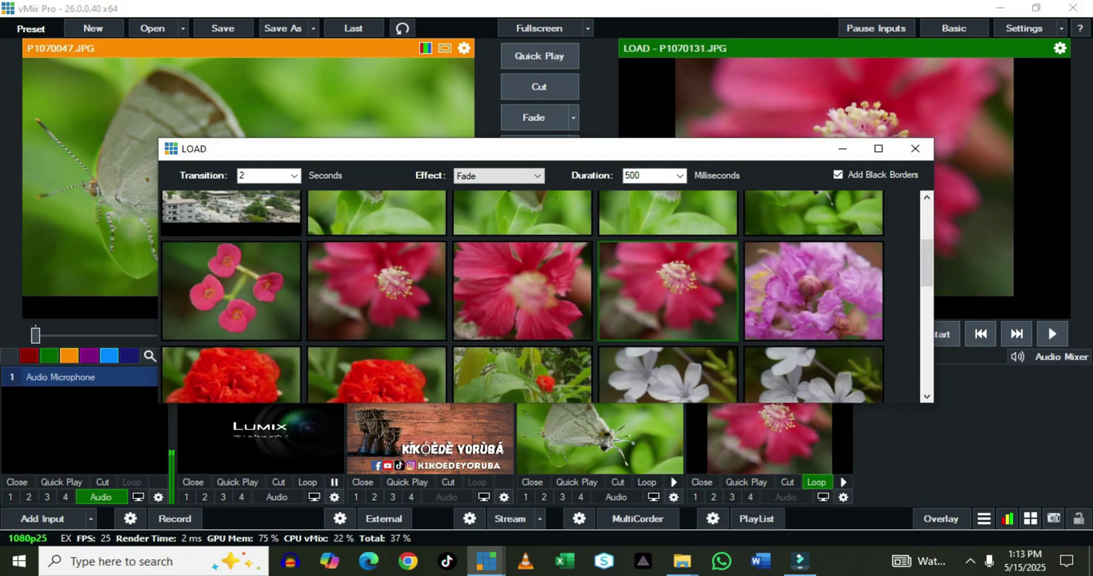
drag(608, 156, 555, 231)
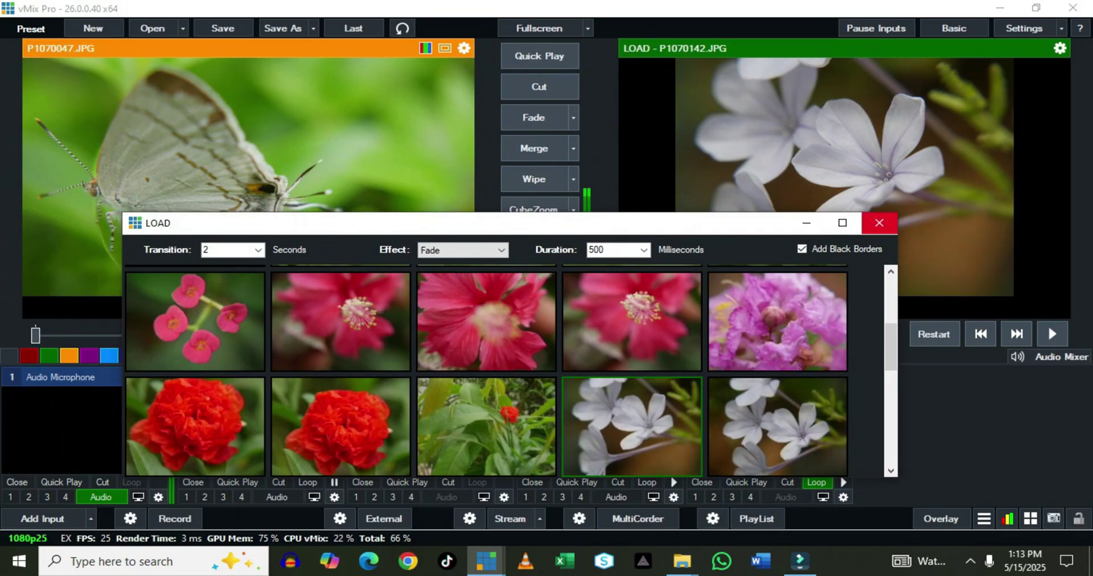
click(879, 222)
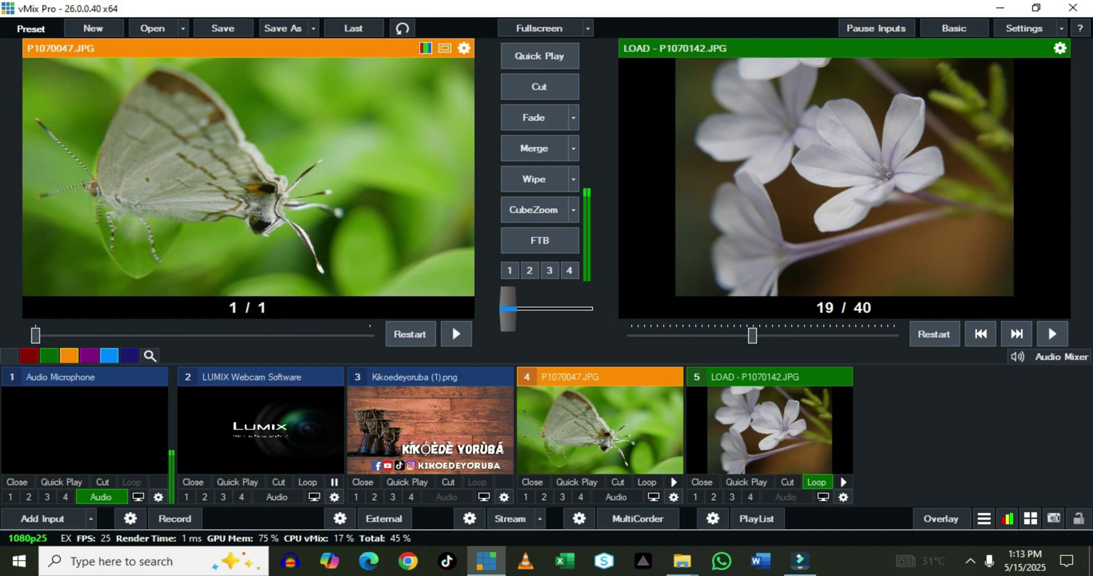
Reopen the LOAD slideshow's photo settings and set the transition time to 10 seconds
right_click(793, 439)
click(860, 448)
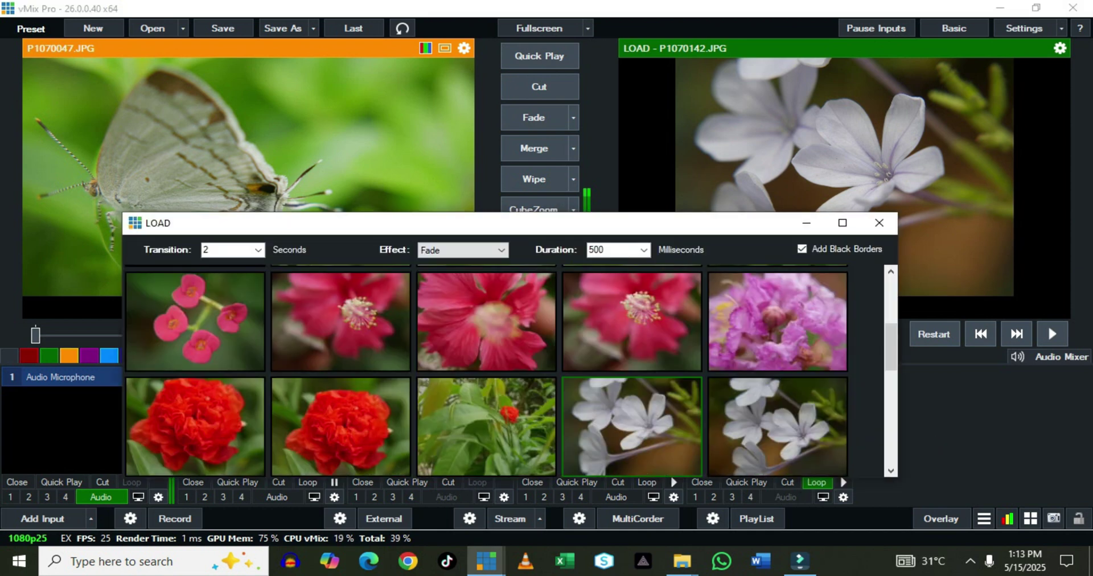
click(259, 251)
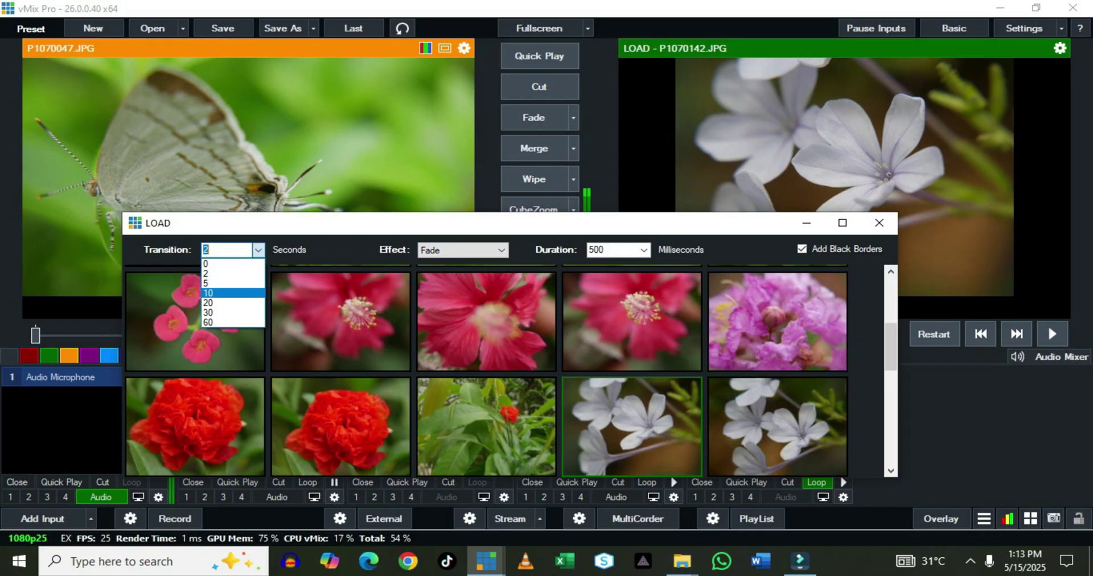
click(227, 292)
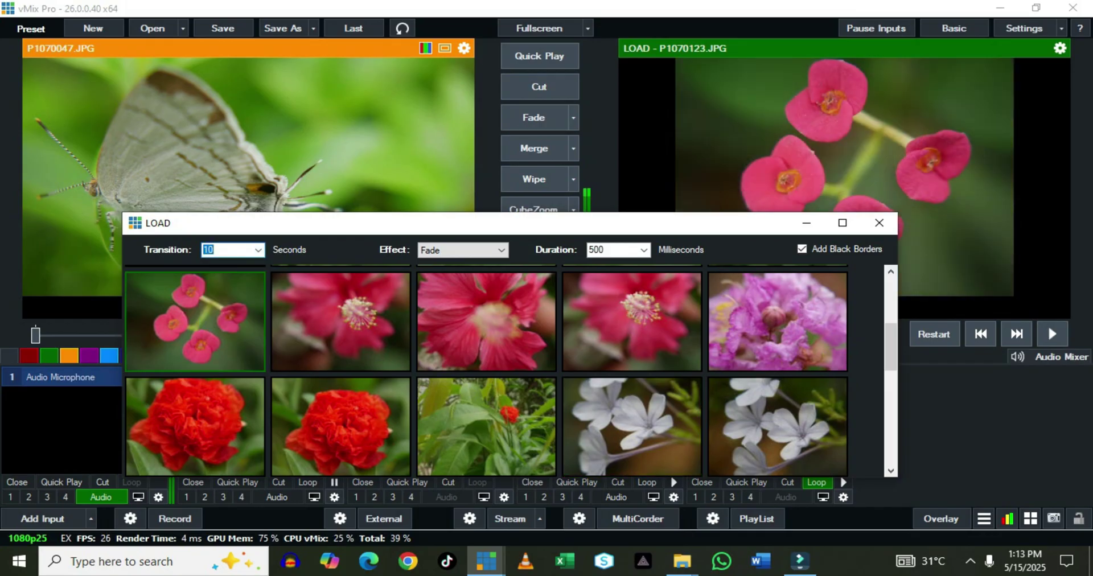
Try the CrossZoom and Zoom effects for the changes between the LOAD slideshow's photos
click(501, 250)
click(442, 312)
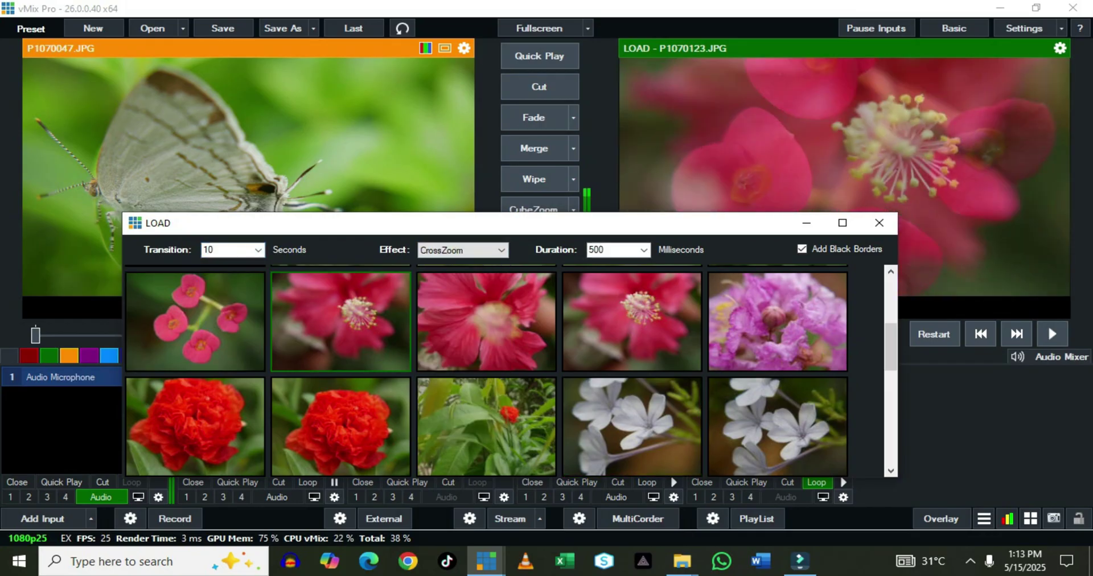
click(501, 250)
click(442, 273)
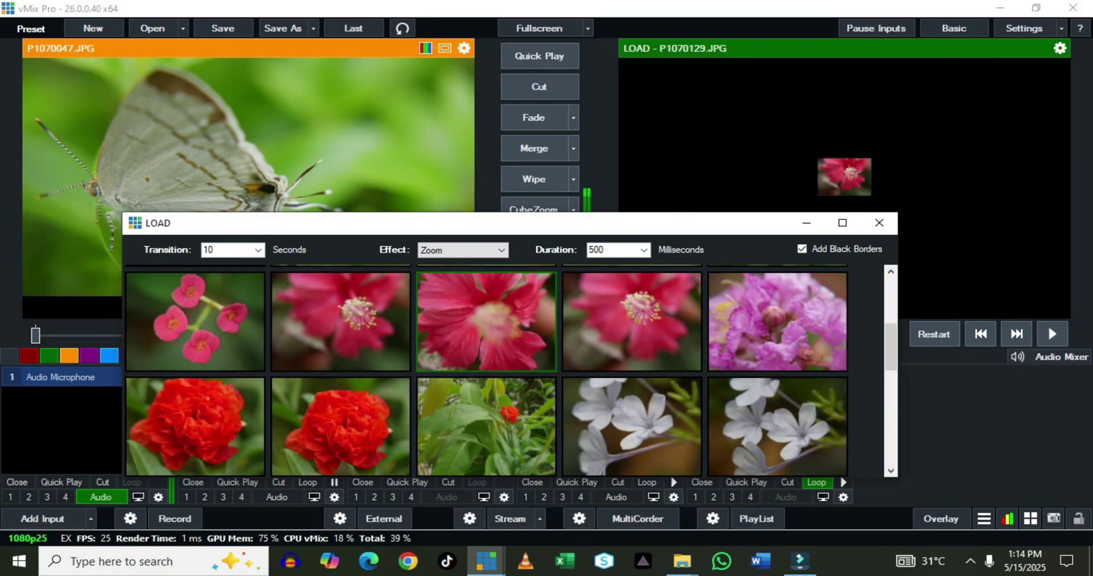
Try an effect duration of 1000 milliseconds for the LOAD slideshow
key(Tab)
key(alt+Down)
key(Down)
key(Down)
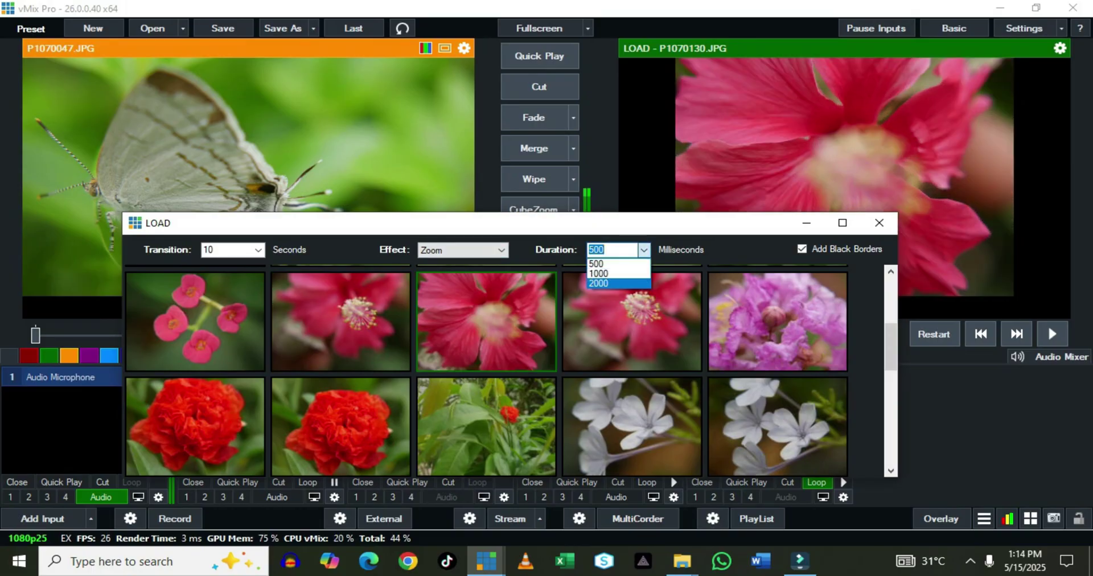
key(Up)
key(Return)
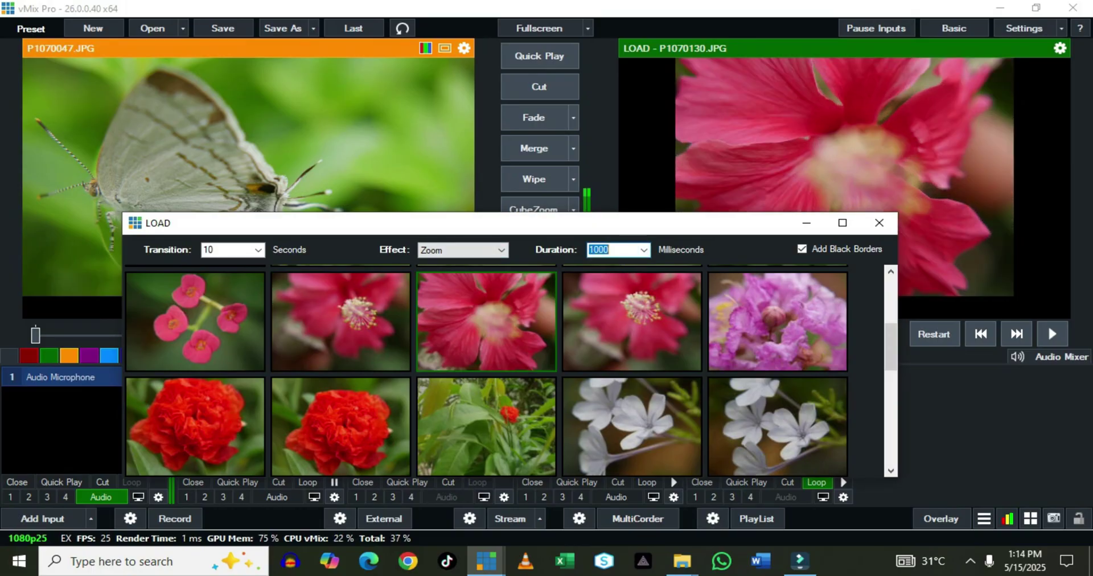
Set the LOAD slideshow's transition effect to RollerDoor and close its photo settings
key(shift+Tab)
key(alt+Down)
key(Down)
key(Down)
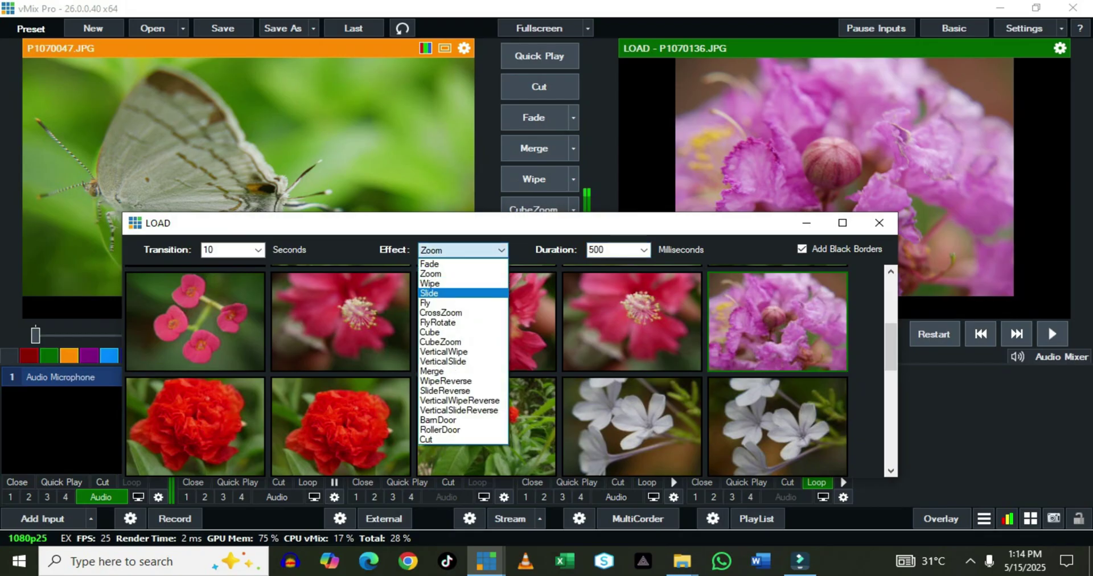
key(Down)
key(Down)
key(Down)
key(Down)
key(Down)
key(Down)
key(Down)
key(Down)
key(Down)
key(Down)
key(Down)
key(Down)
key(Down)
key(Down)
key(Return)
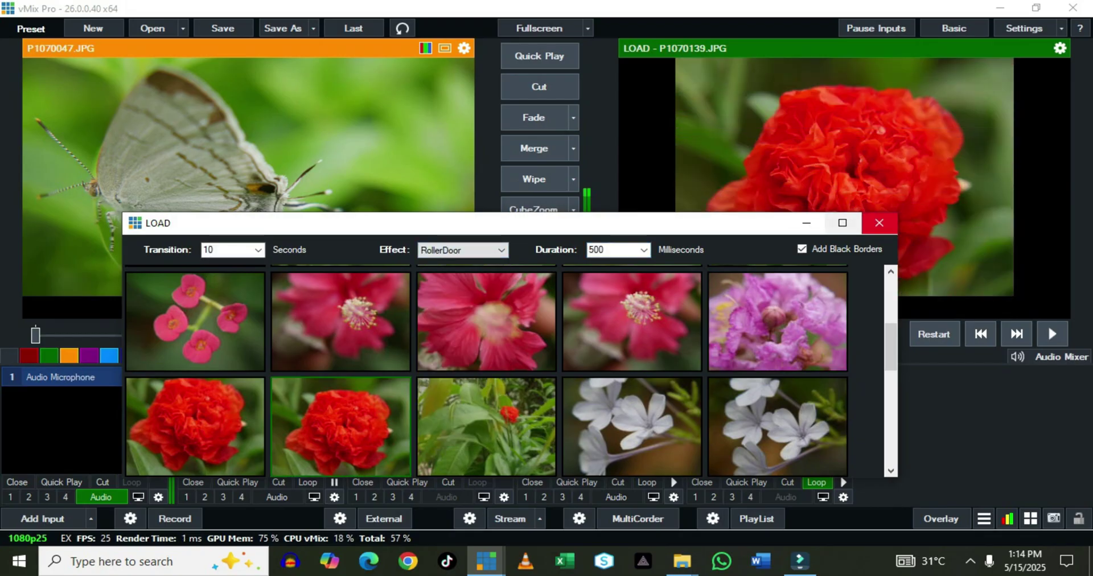
click(879, 223)
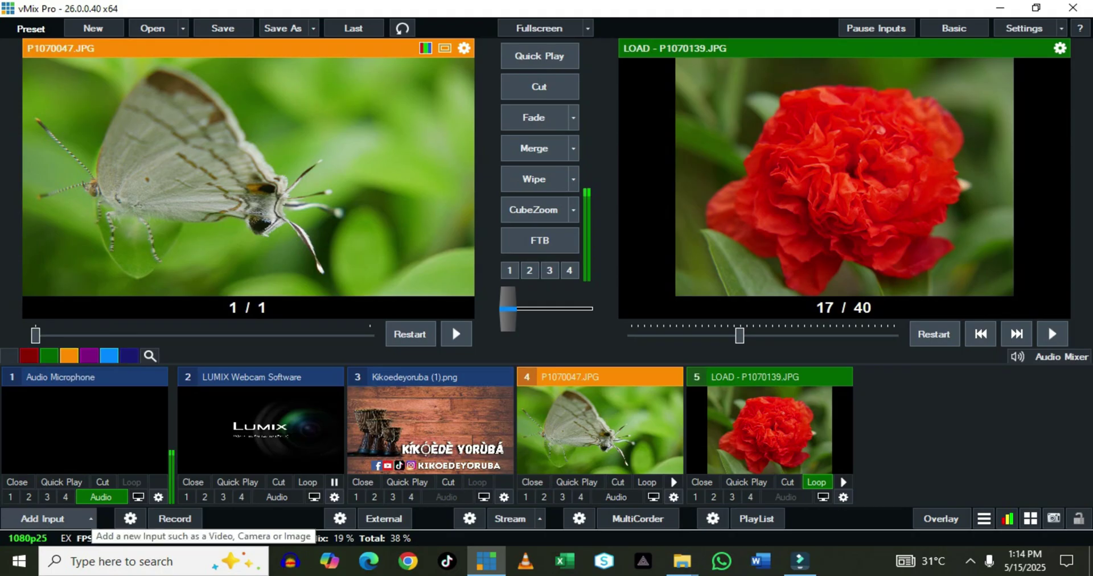
Add Presentation 3.pptx from the Documents folder as a PowerPoint input and fade it to the output
click(43, 519)
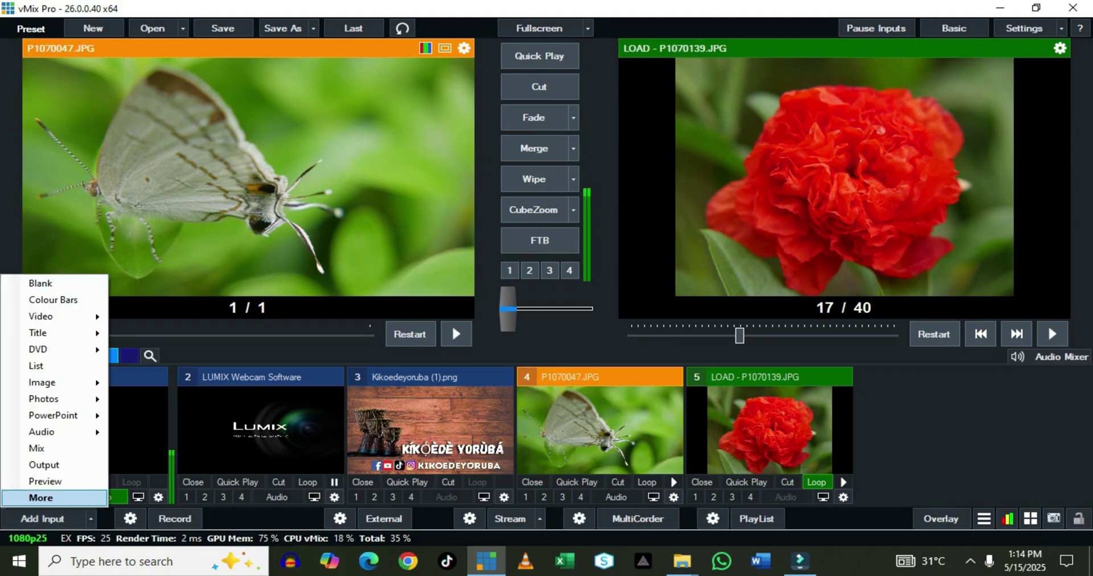
click(41, 498)
click(168, 297)
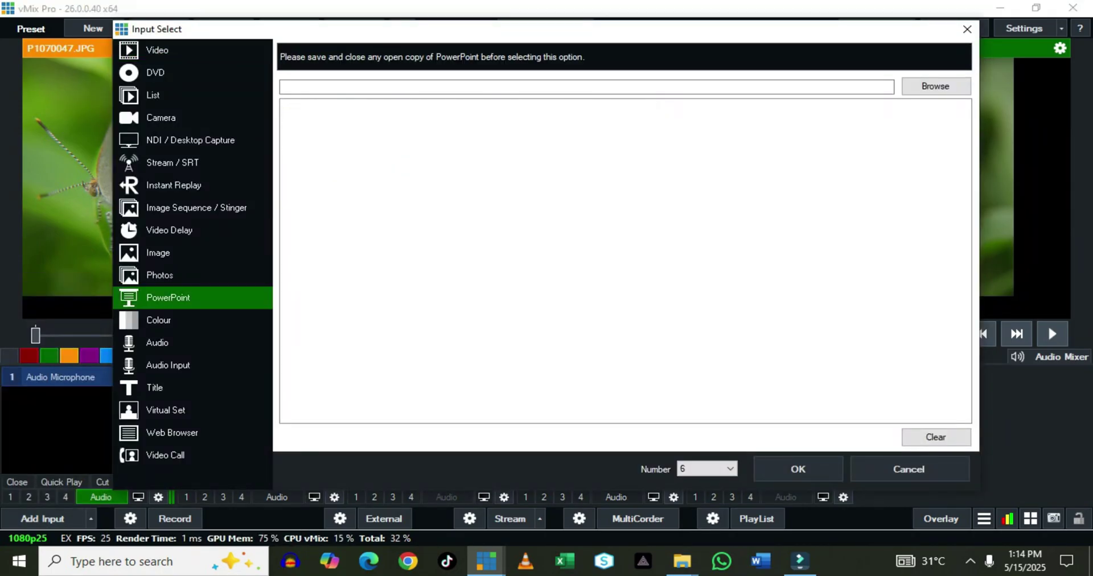
click(935, 85)
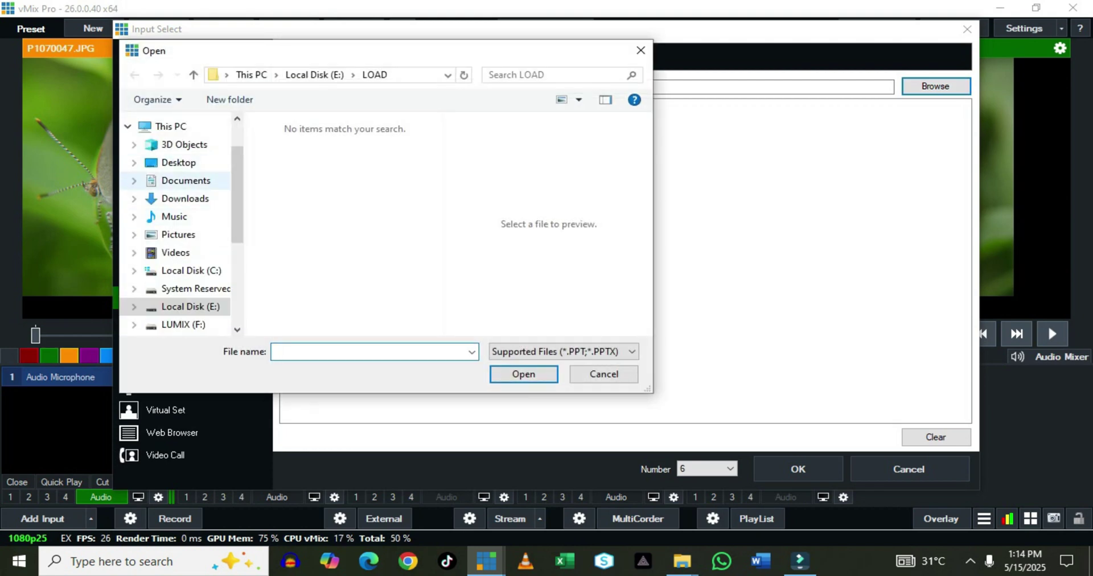
click(186, 180)
drag(436, 149, 436, 251)
scroll(341, 227, down, 2)
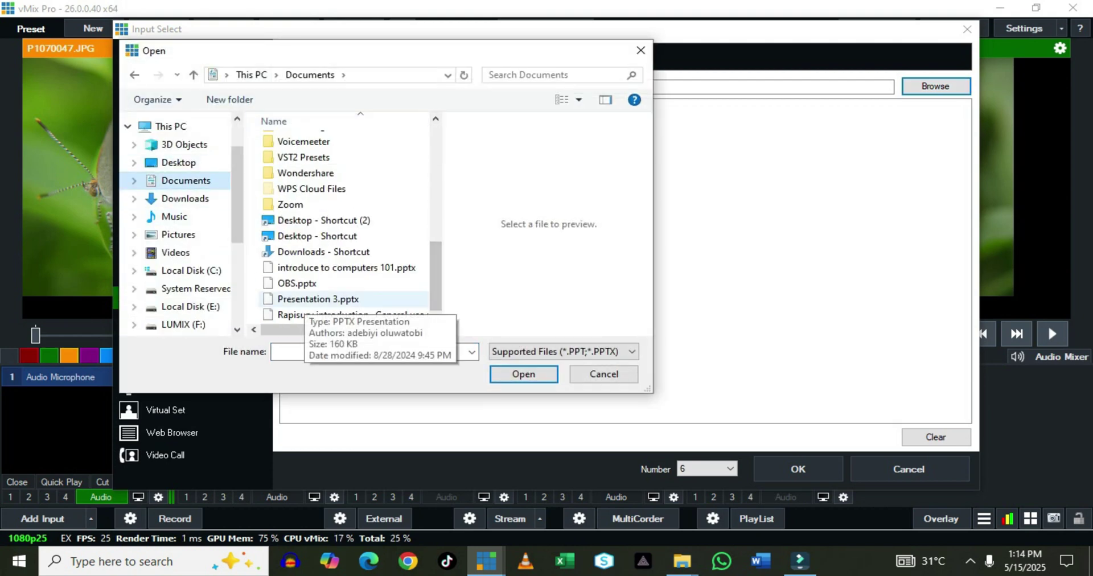
double_click(341, 286)
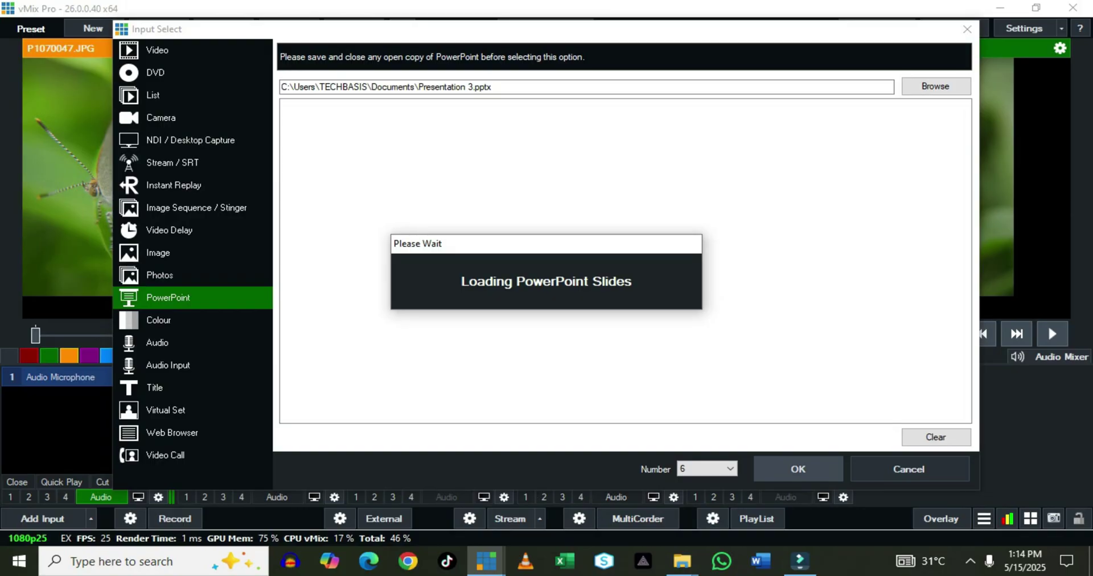
key(Return)
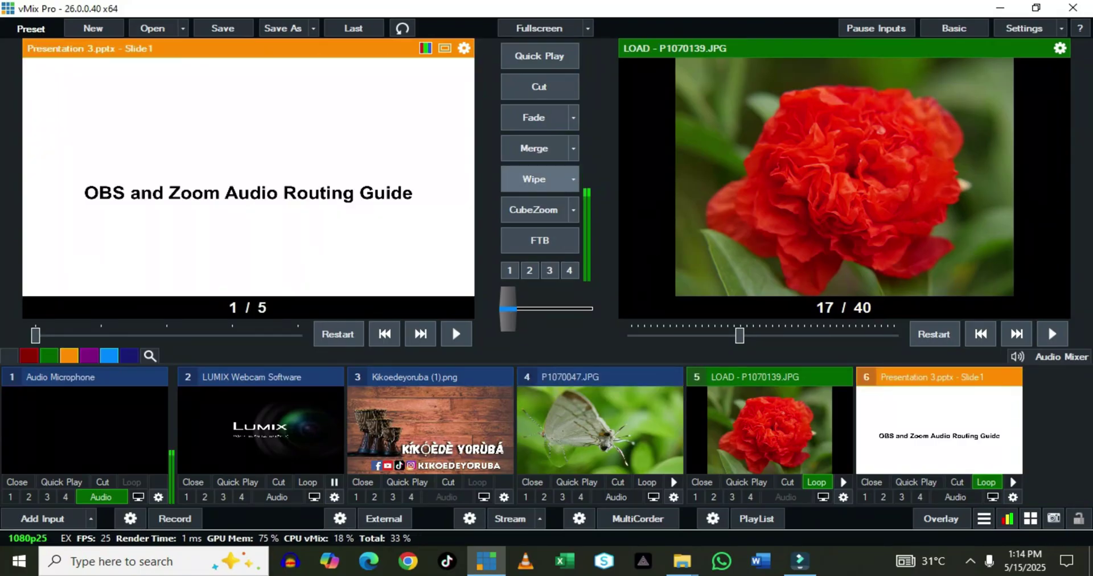
click(533, 118)
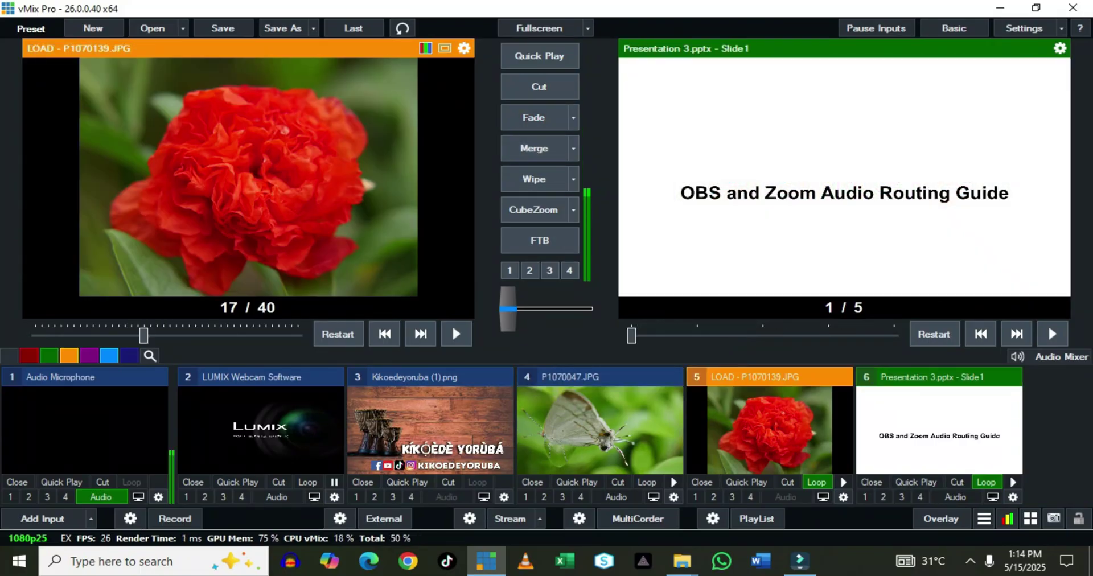
Go through slides 2 to 5 in the presentation's slide window, close the window and step back to slide 4
right_click(903, 419)
click(971, 428)
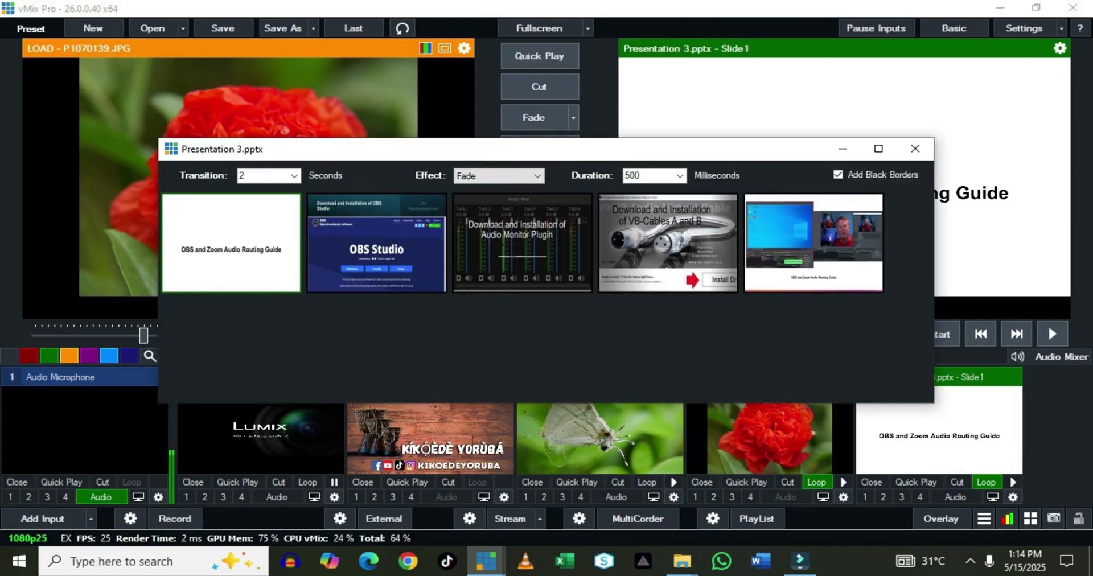
click(376, 243)
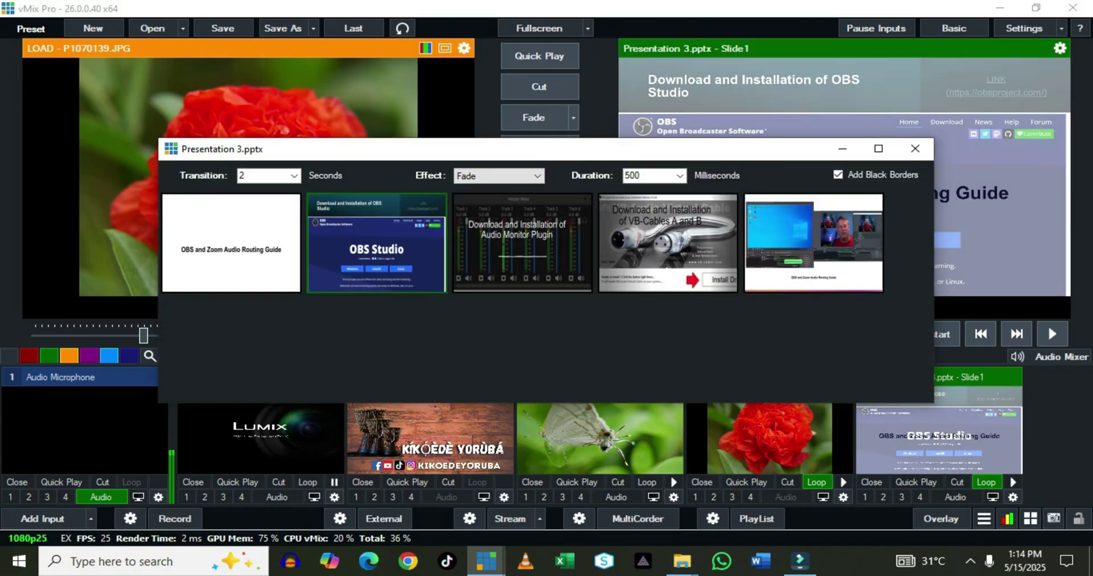
click(522, 243)
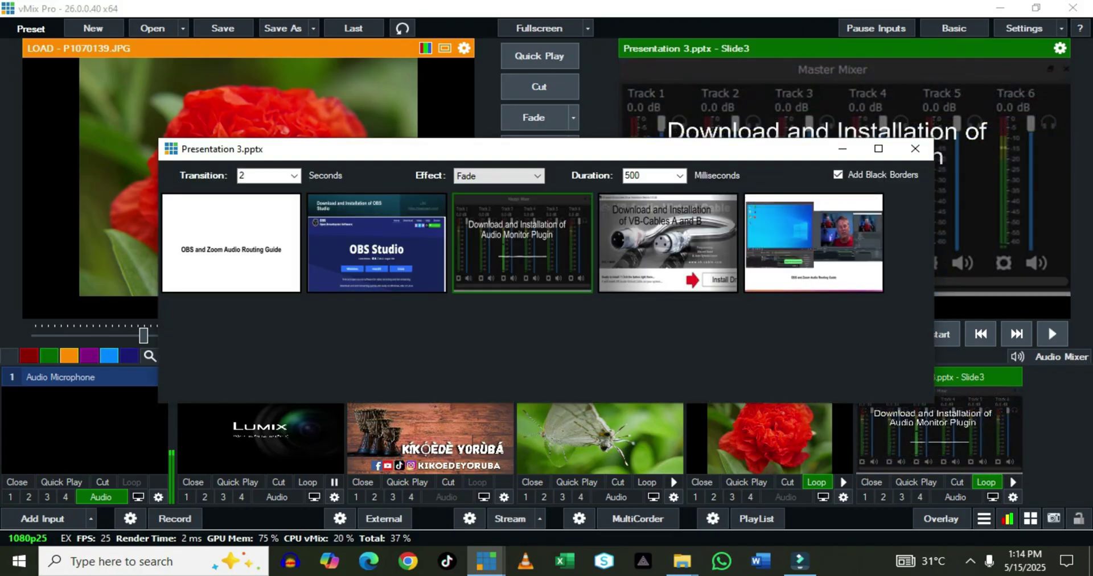
drag(546, 149, 294, 283)
click(415, 376)
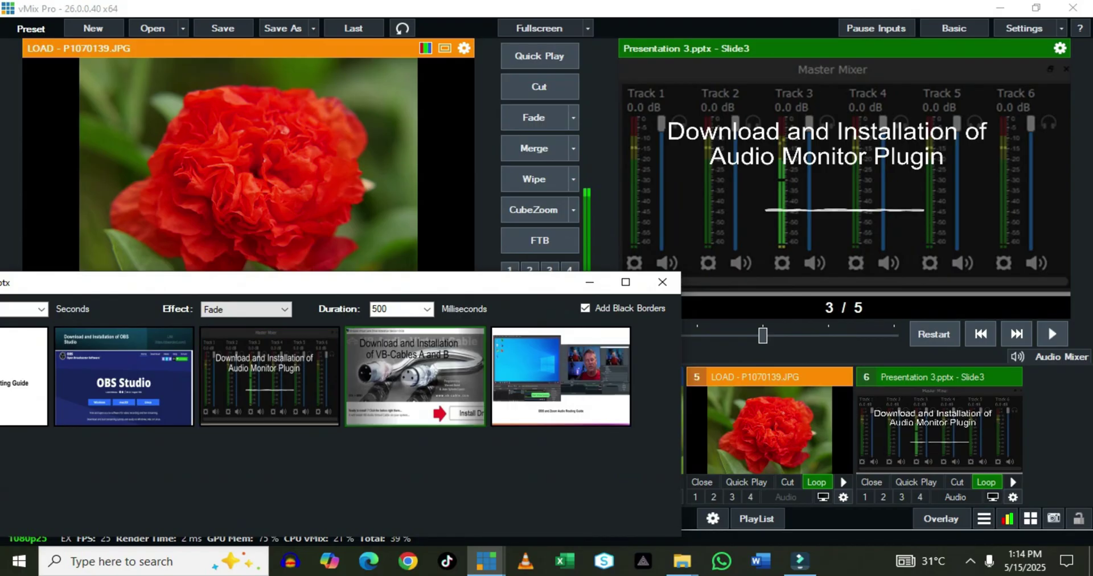
click(561, 376)
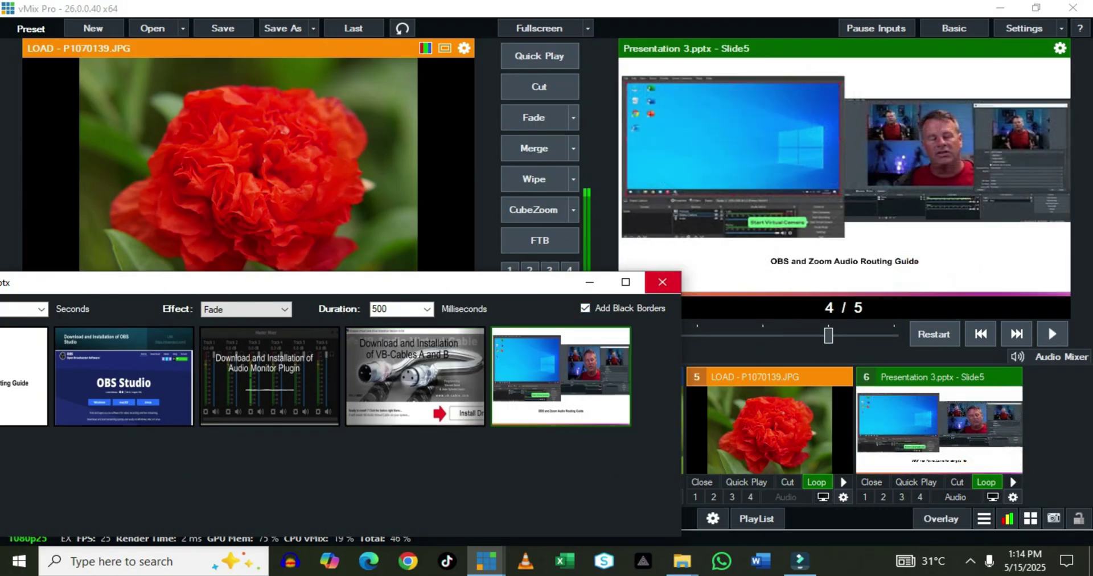
click(662, 283)
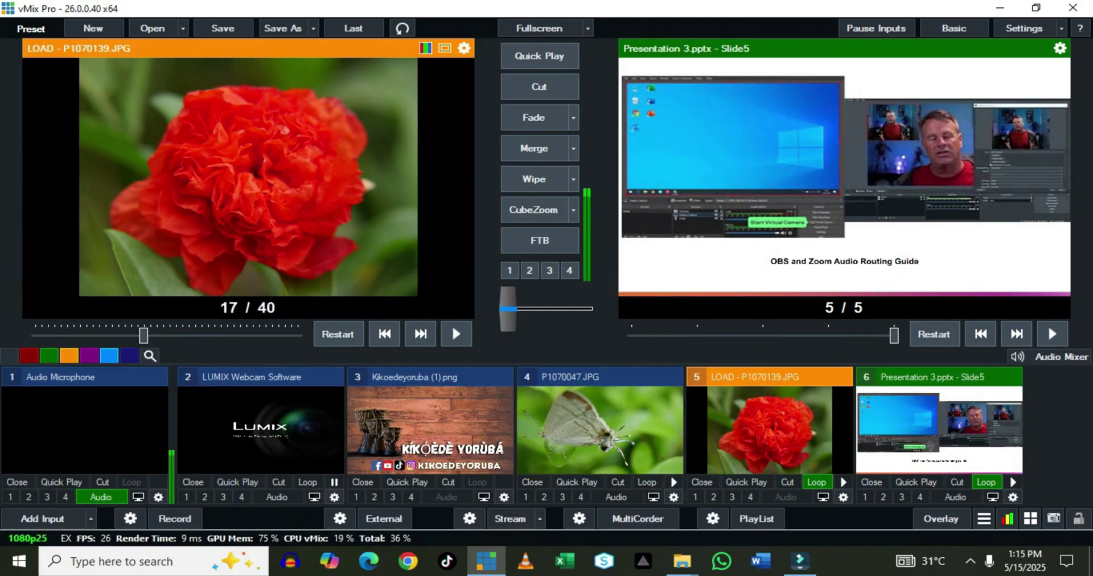
click(980, 334)
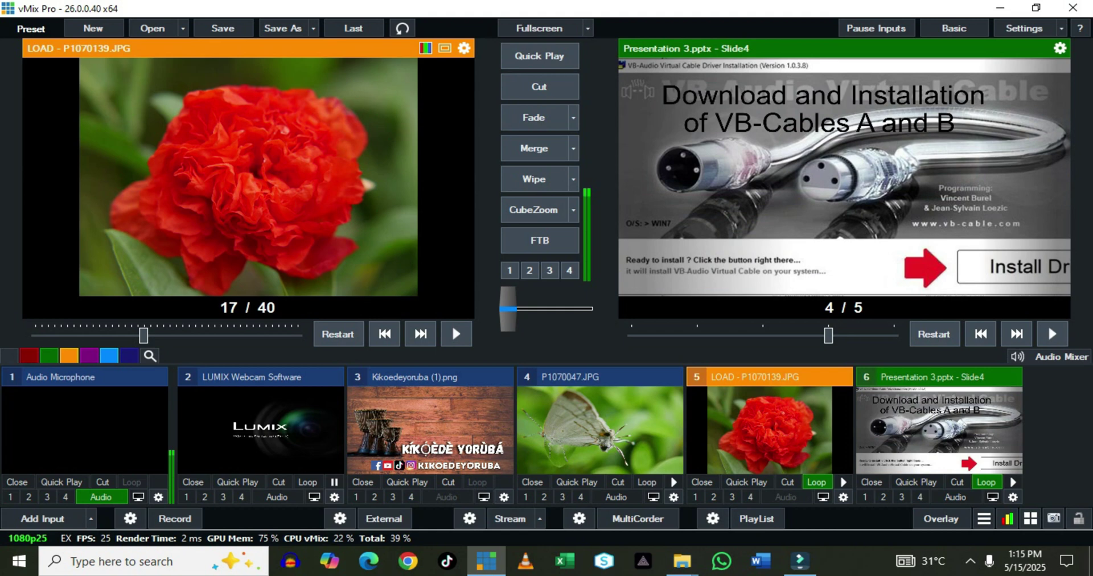
Add a Colour input set to Colour Bars
click(90, 518)
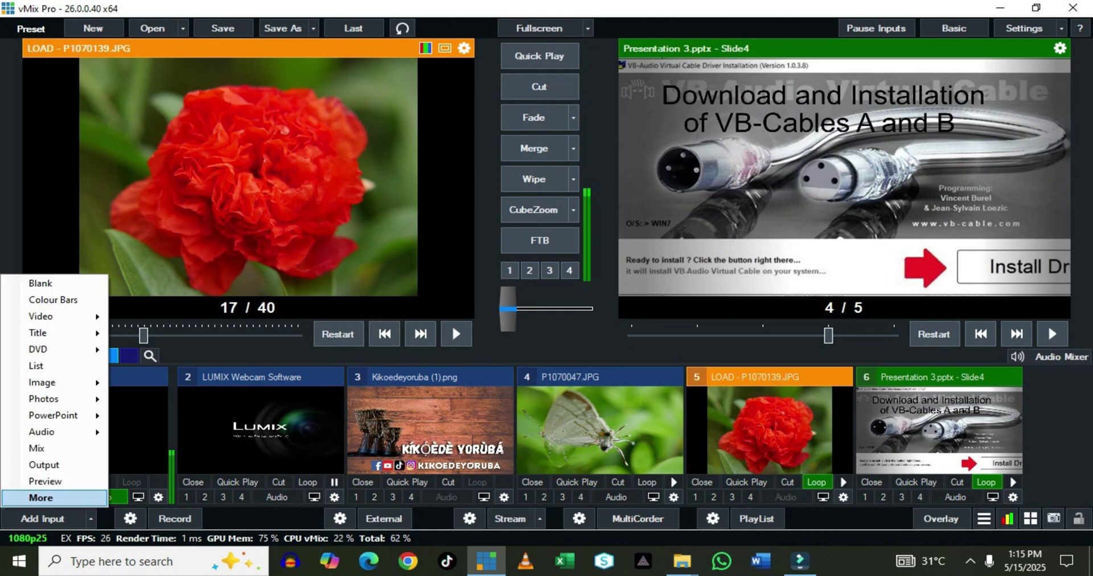
click(26, 495)
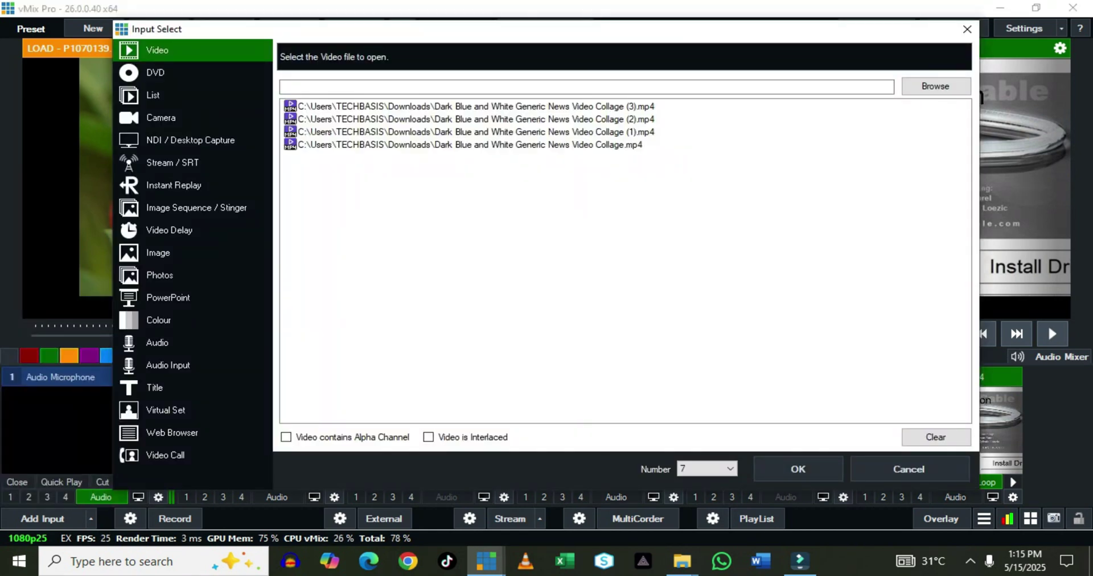
click(157, 343)
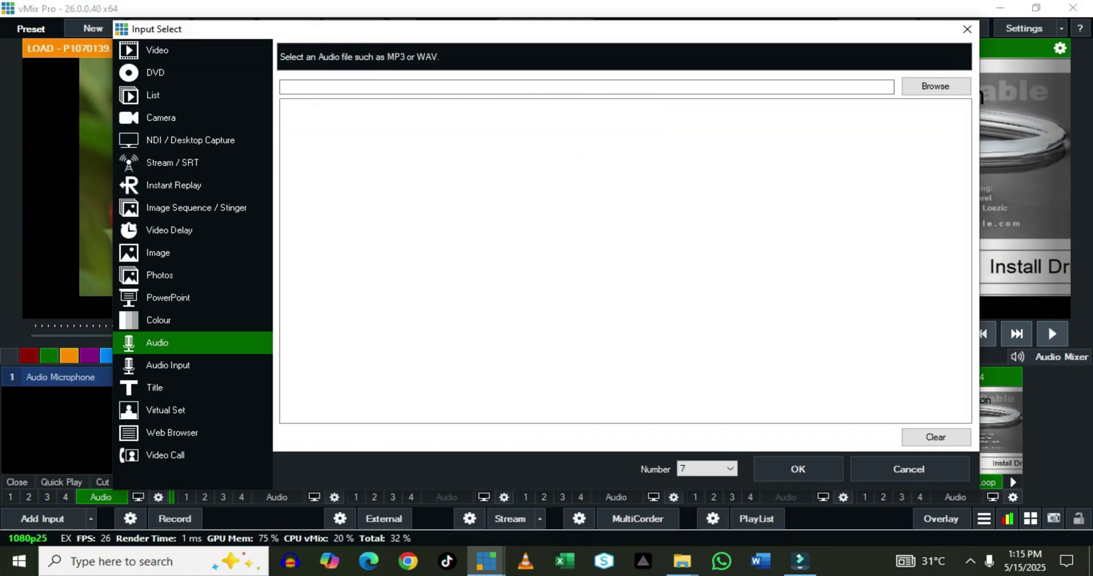
click(158, 320)
click(315, 105)
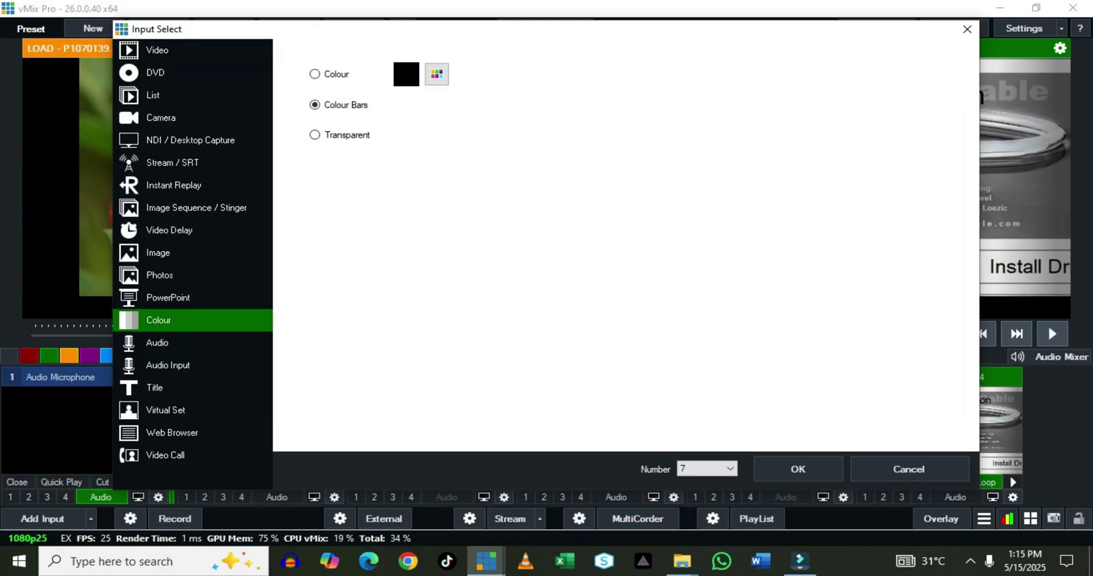
click(436, 74)
click(514, 146)
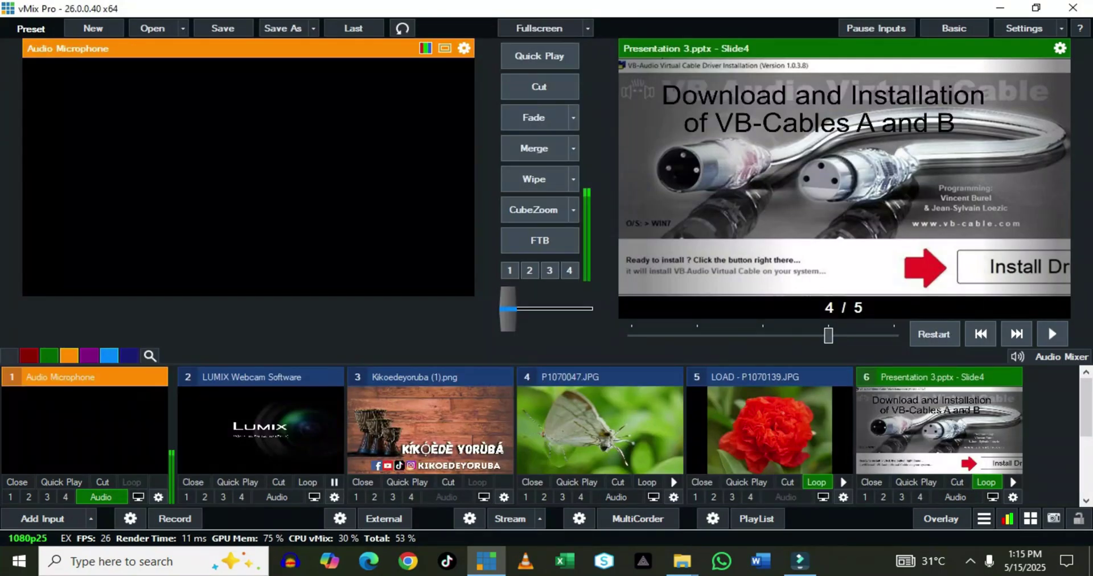
Preview the duplicate Colour Bars input 8 and close it, keeping input 7
drag(1086, 407, 1086, 467)
click(254, 431)
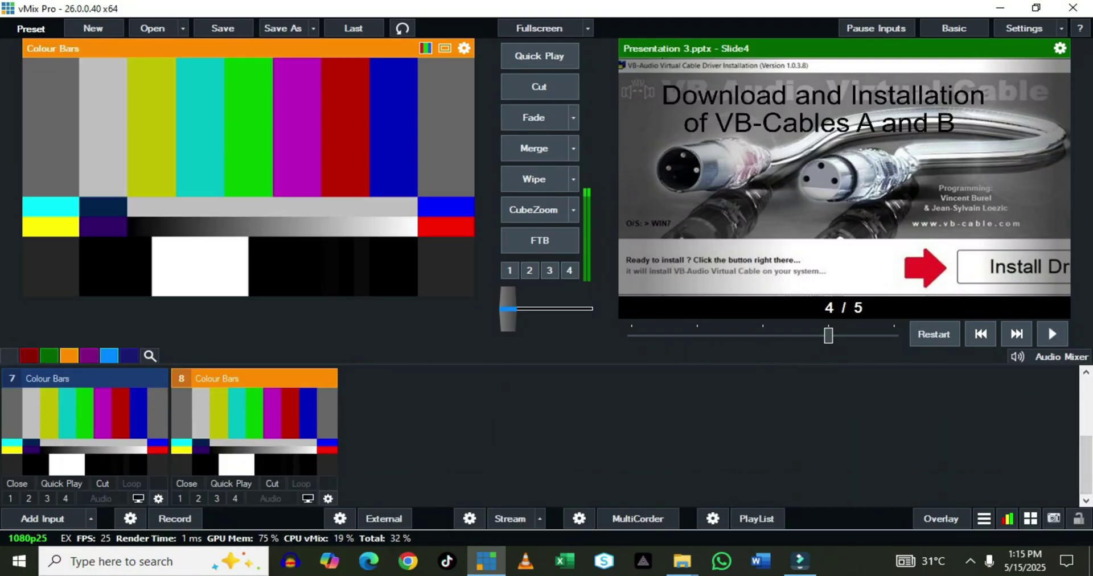
click(186, 483)
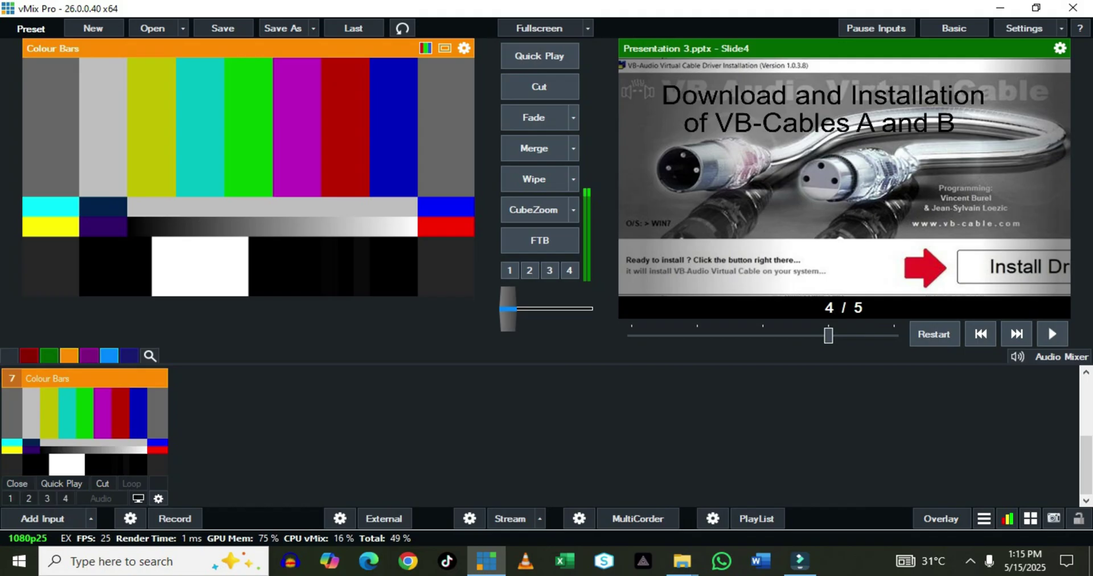
Merge the Colour Bars input to the output, and cut back to the presentation
click(534, 148)
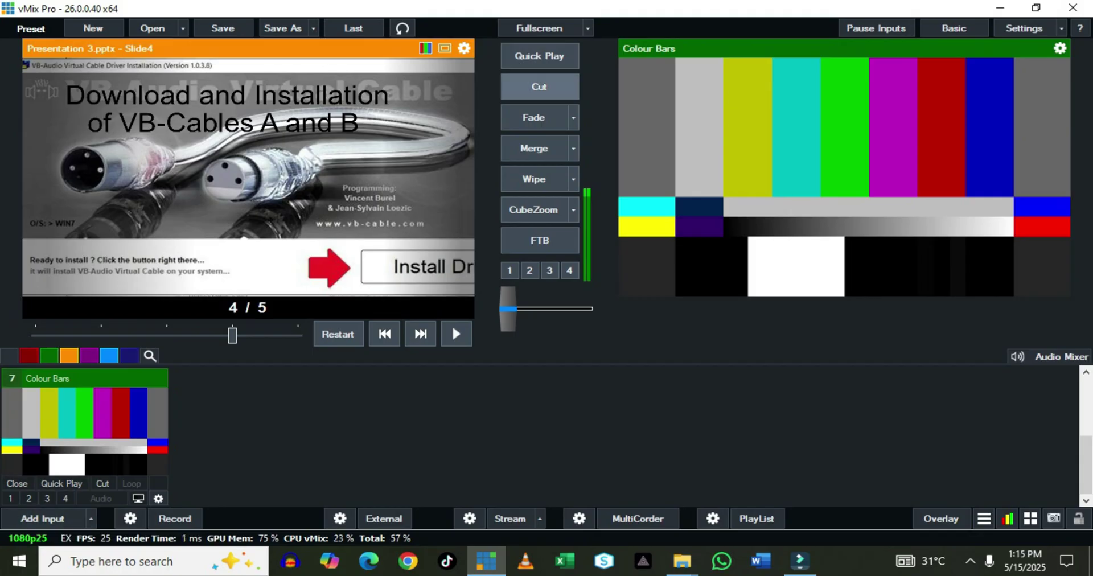
click(539, 87)
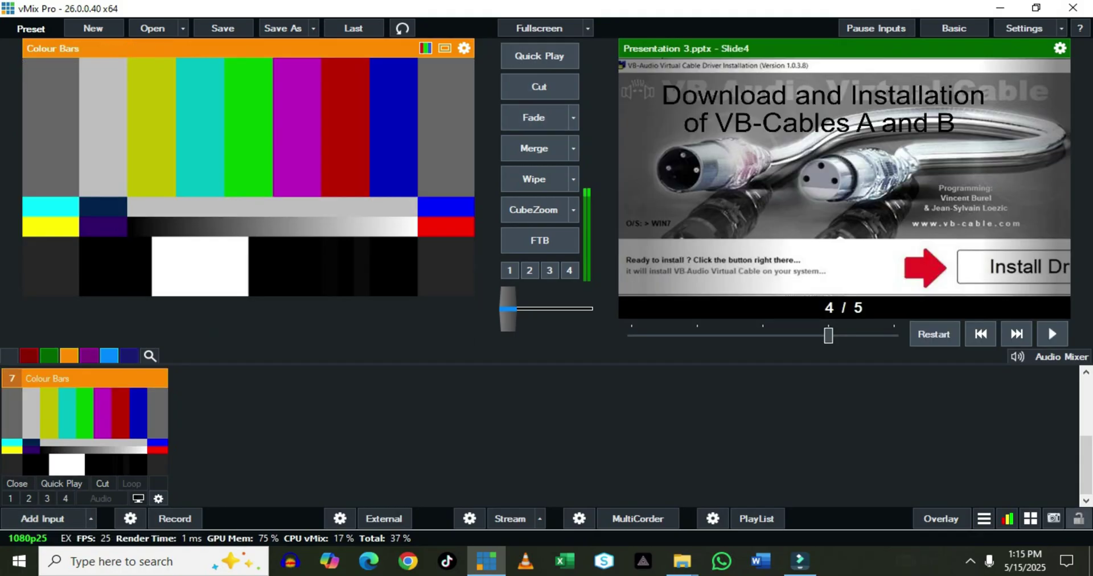
scroll(540, 436, up, 3)
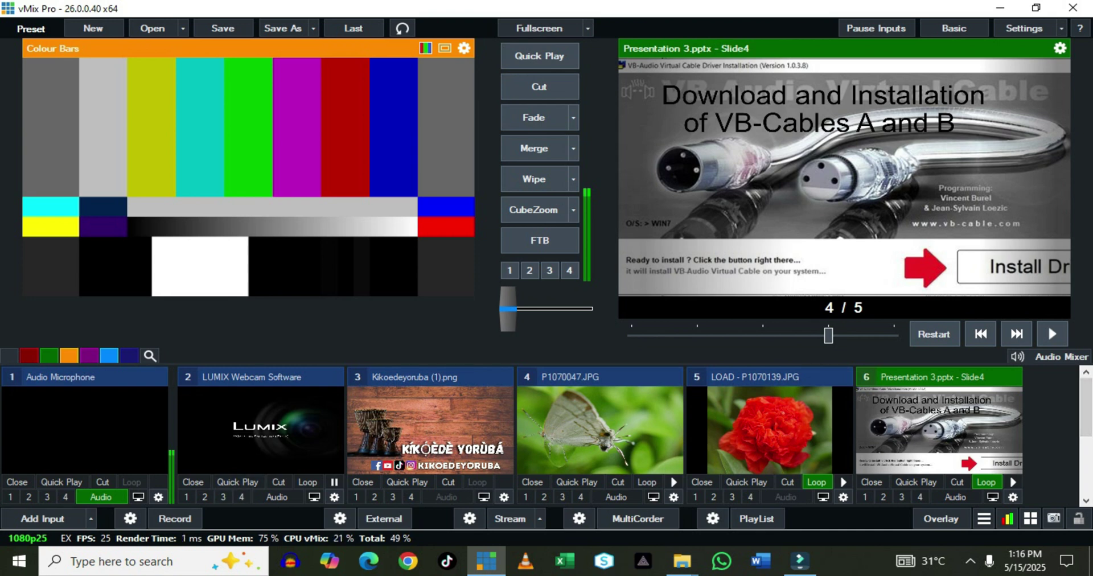
Add an Audio Input using the Microphone (C-Media USB Headphone Set) device as input 8
click(42, 518)
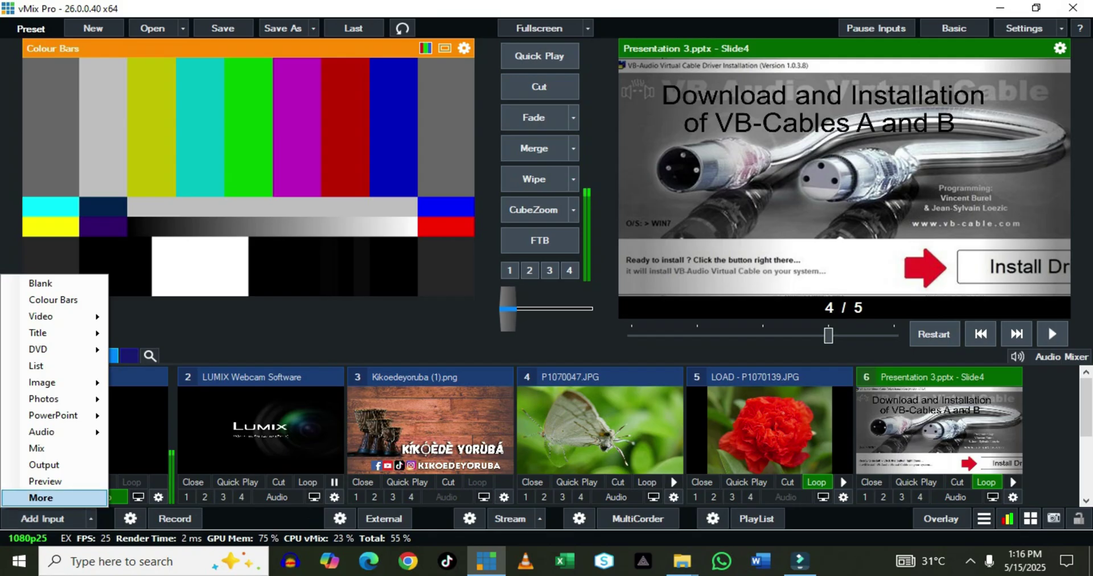
click(41, 498)
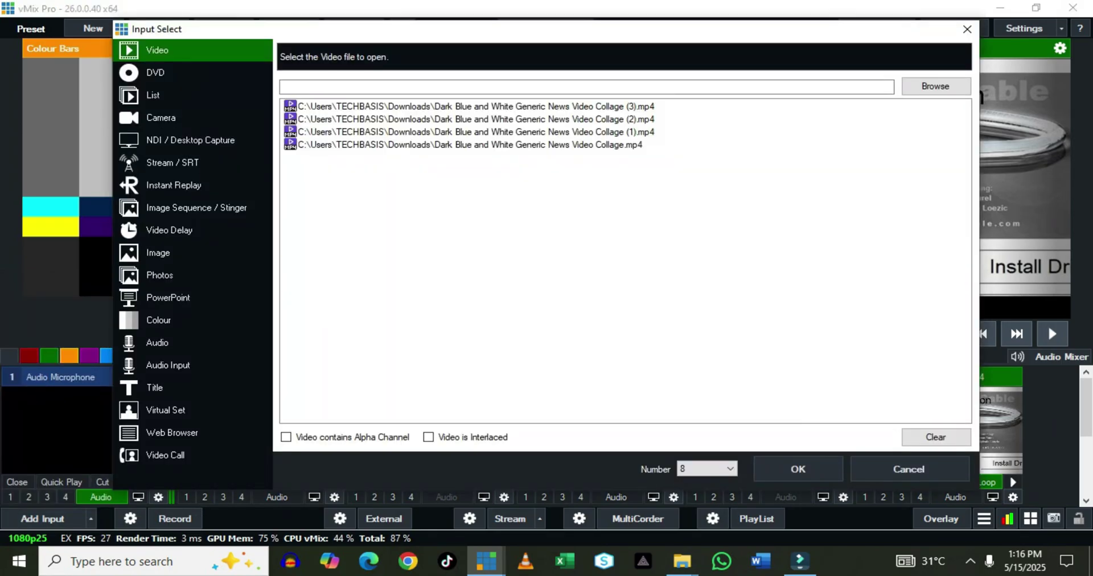
click(168, 366)
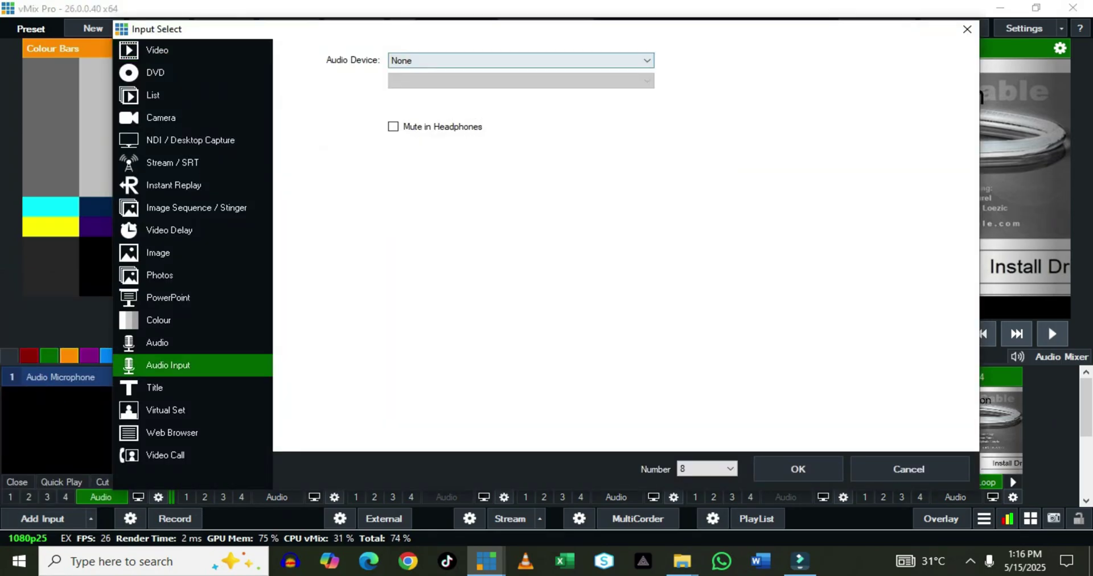
click(521, 60)
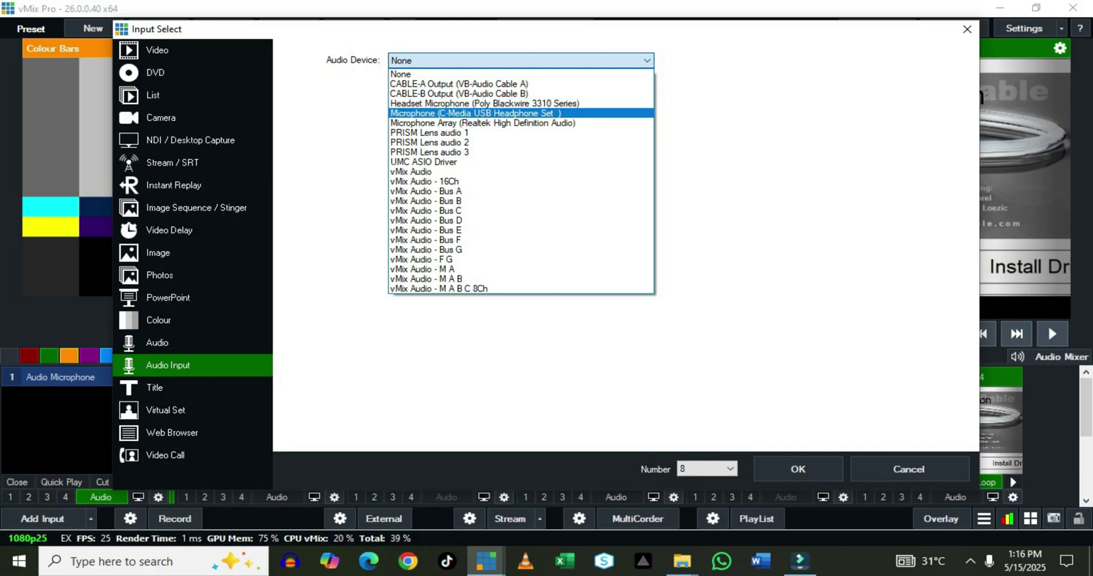
key(End)
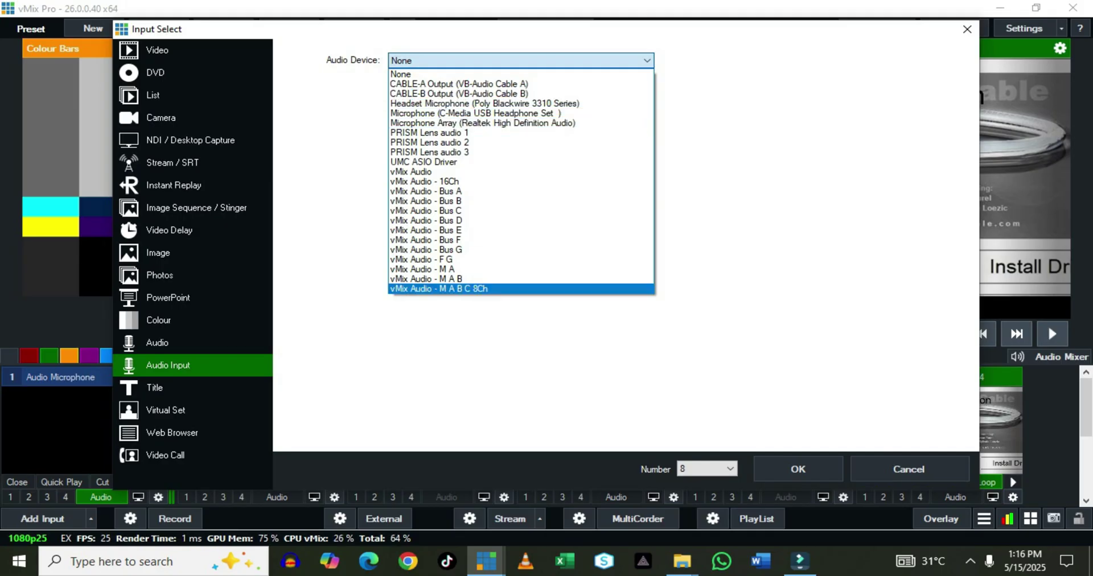
key(Home)
key(Down)
key(Down)
key(Down)
key(Down)
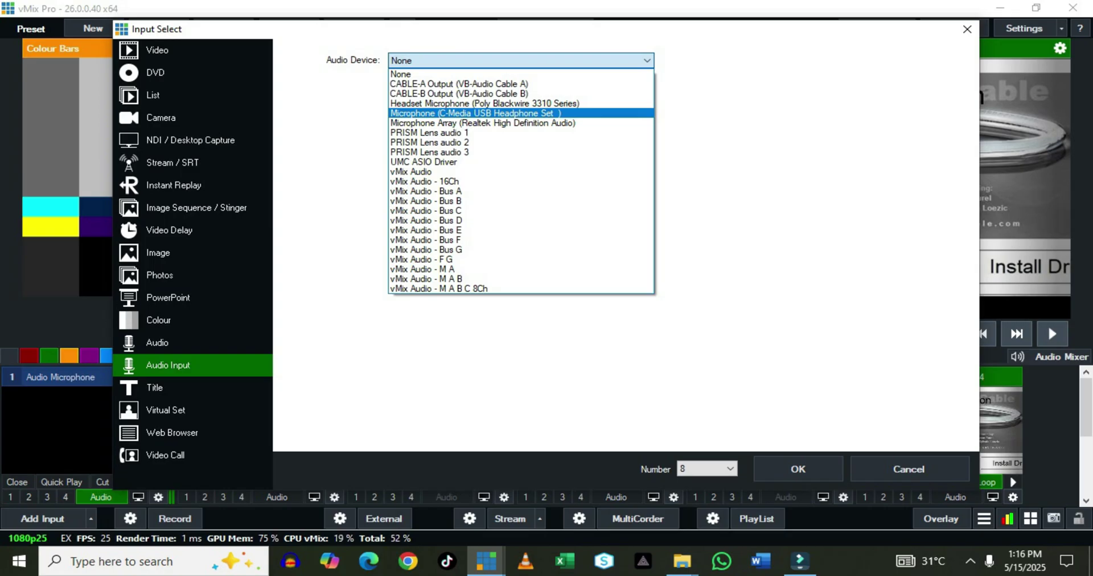
click(475, 113)
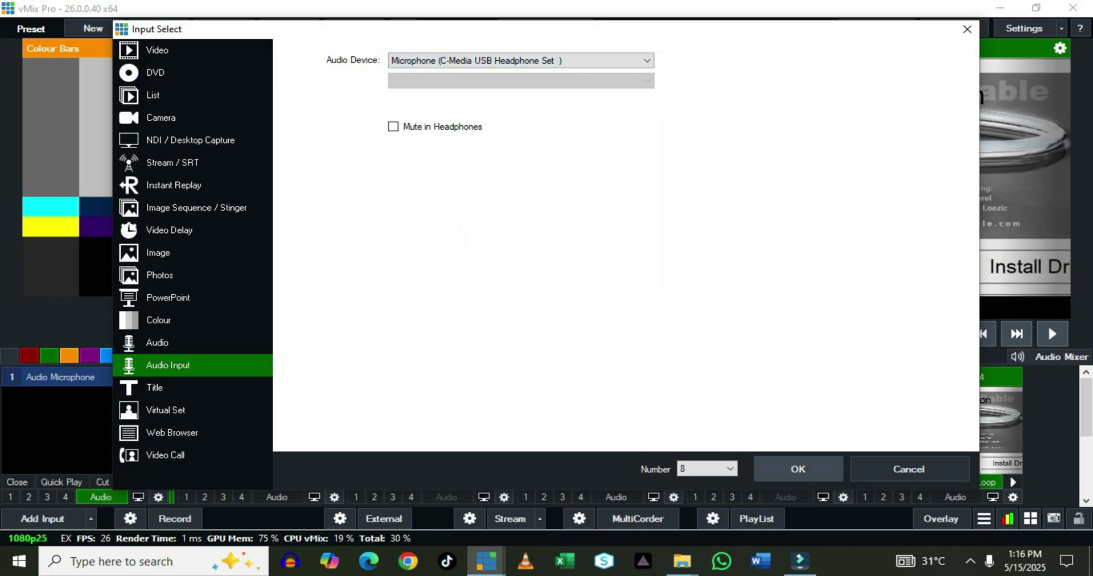
click(798, 469)
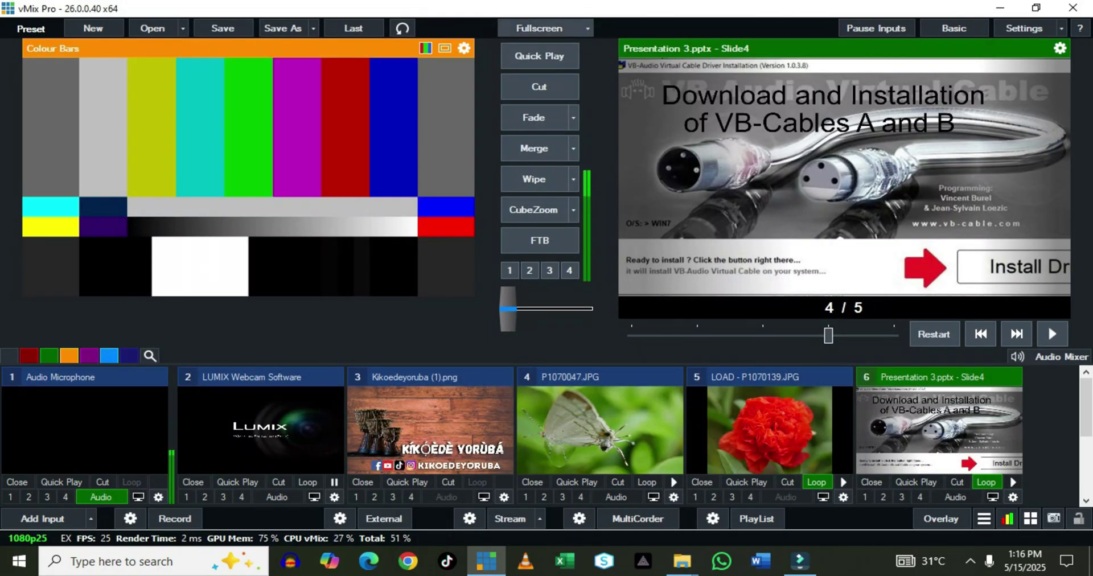
Browse the title template categories and add the MultiViewHD template from MultiView as input 9
click(43, 519)
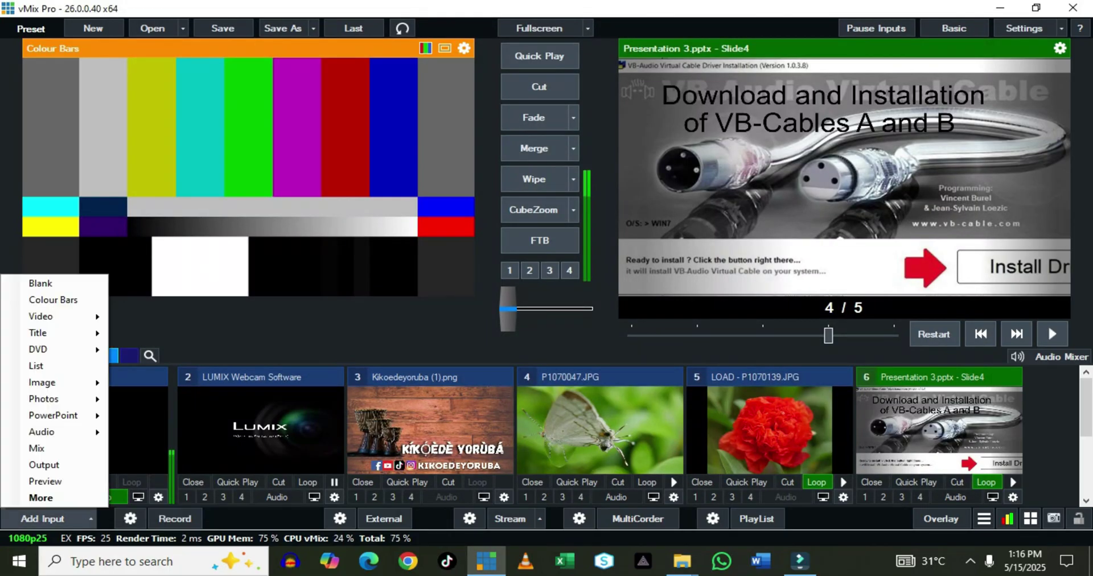
click(41, 498)
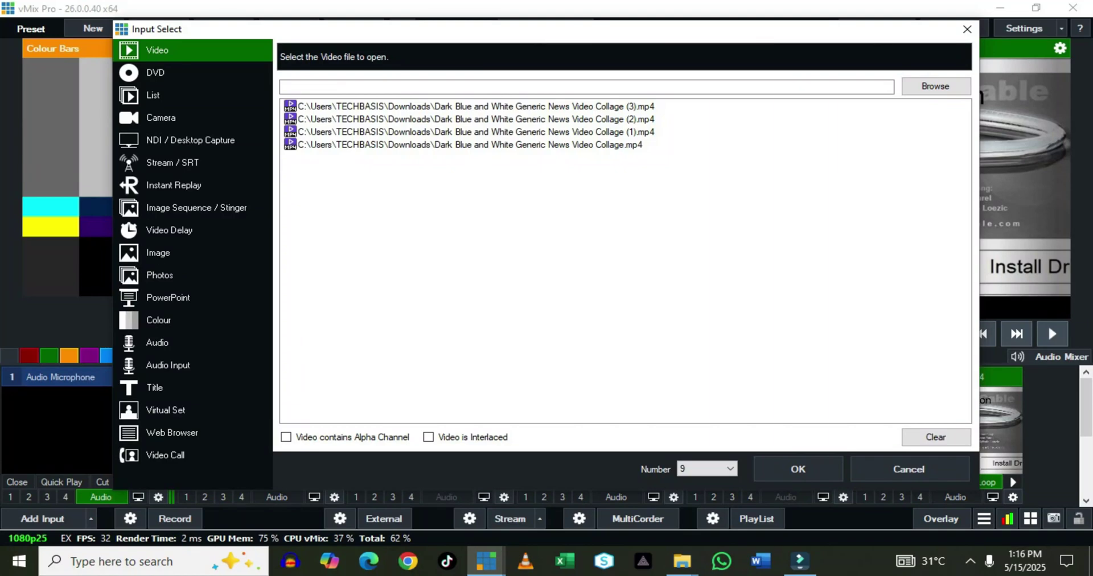
click(154, 388)
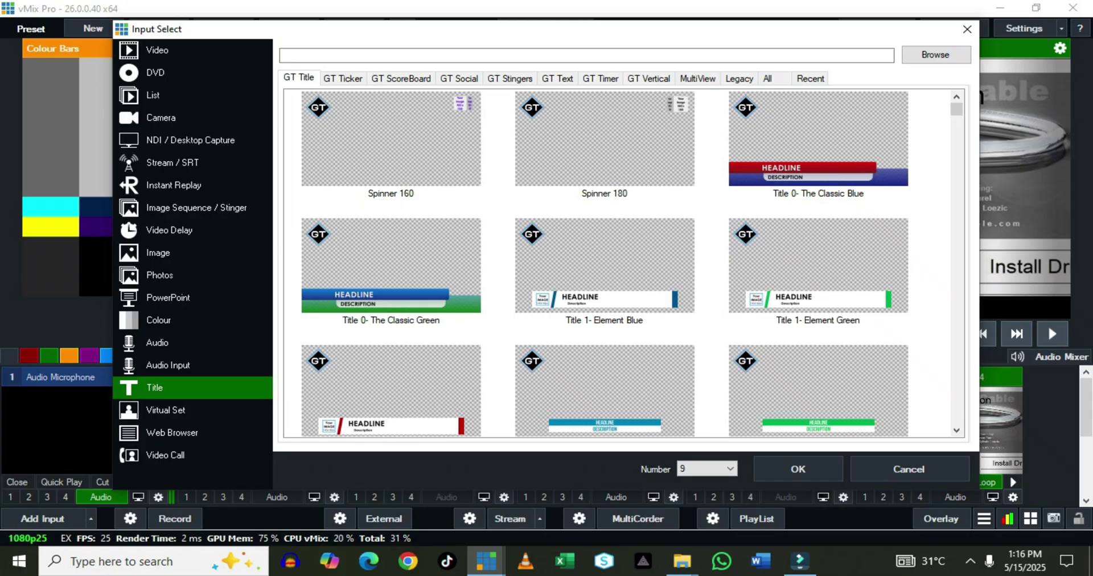
click(557, 78)
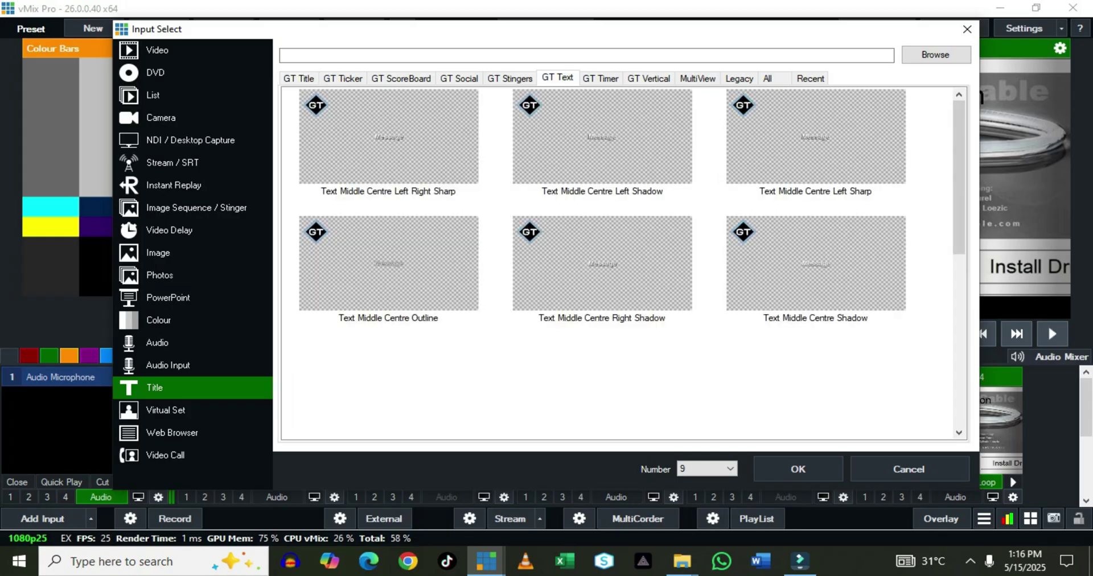
click(600, 79)
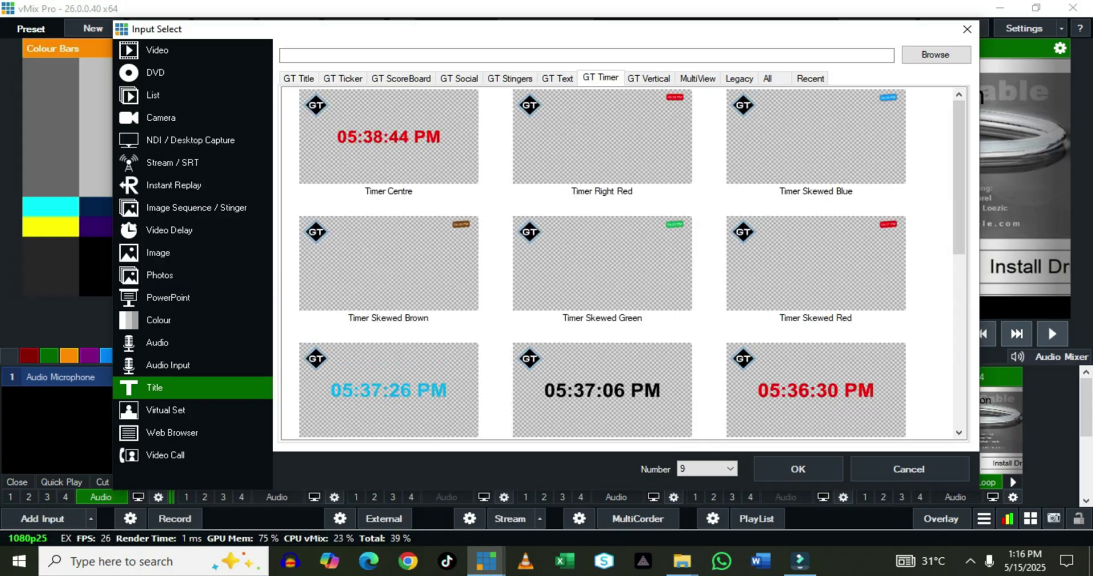
click(649, 79)
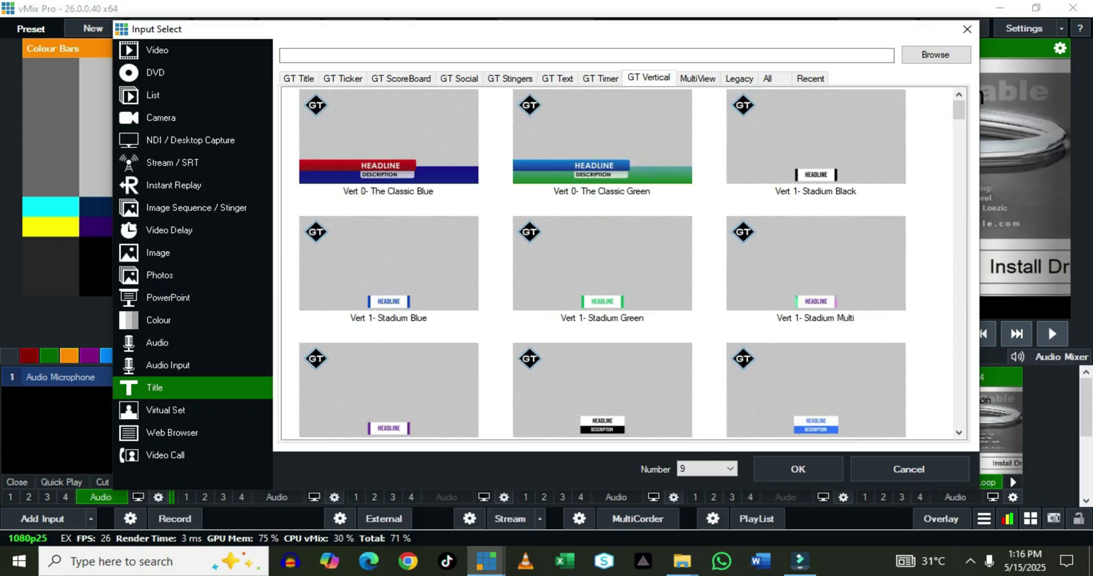
click(815, 136)
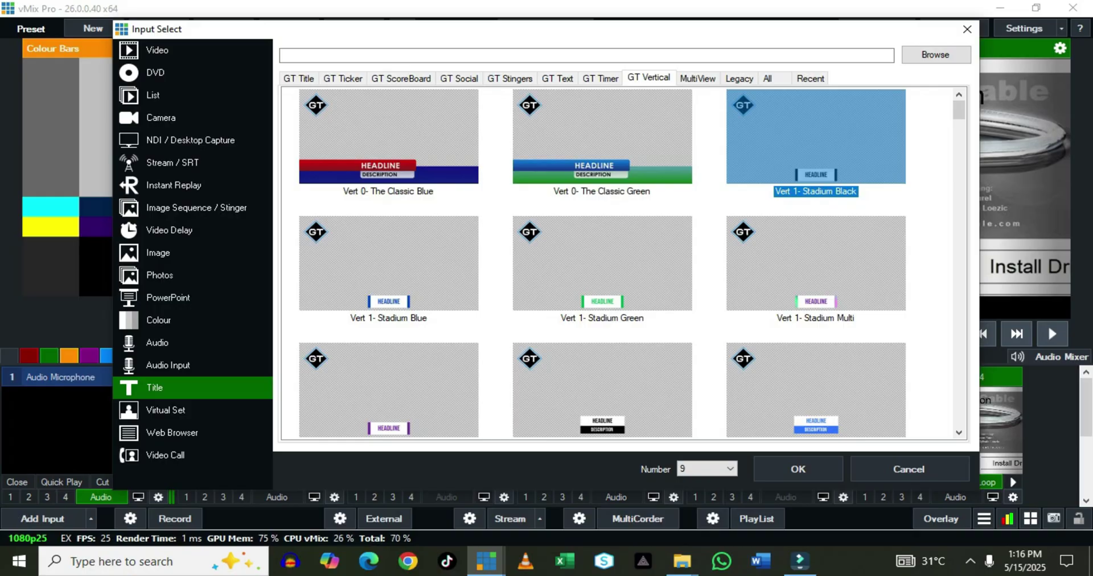
click(697, 78)
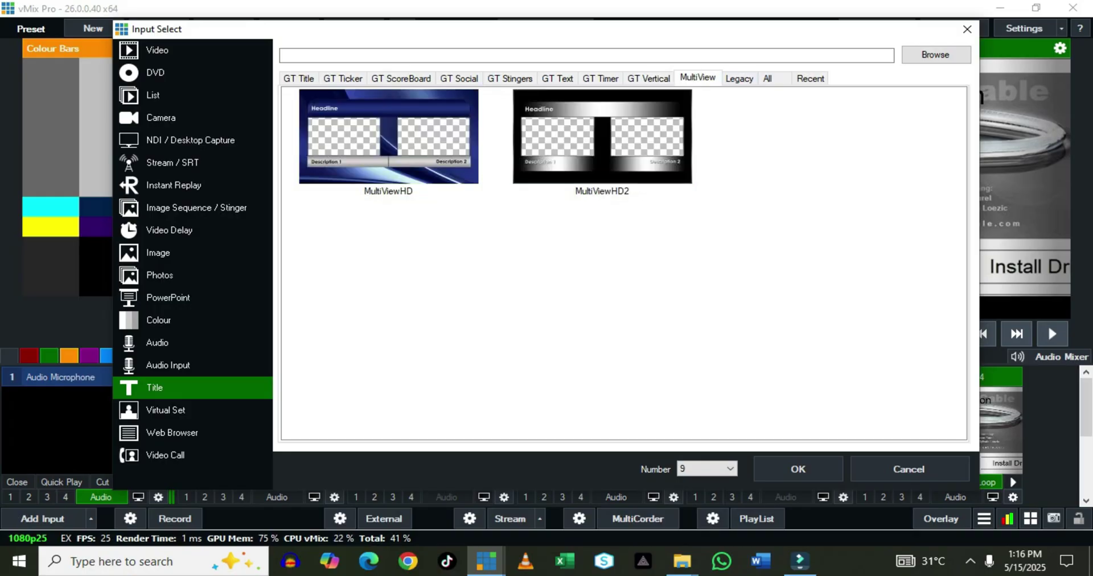
click(740, 78)
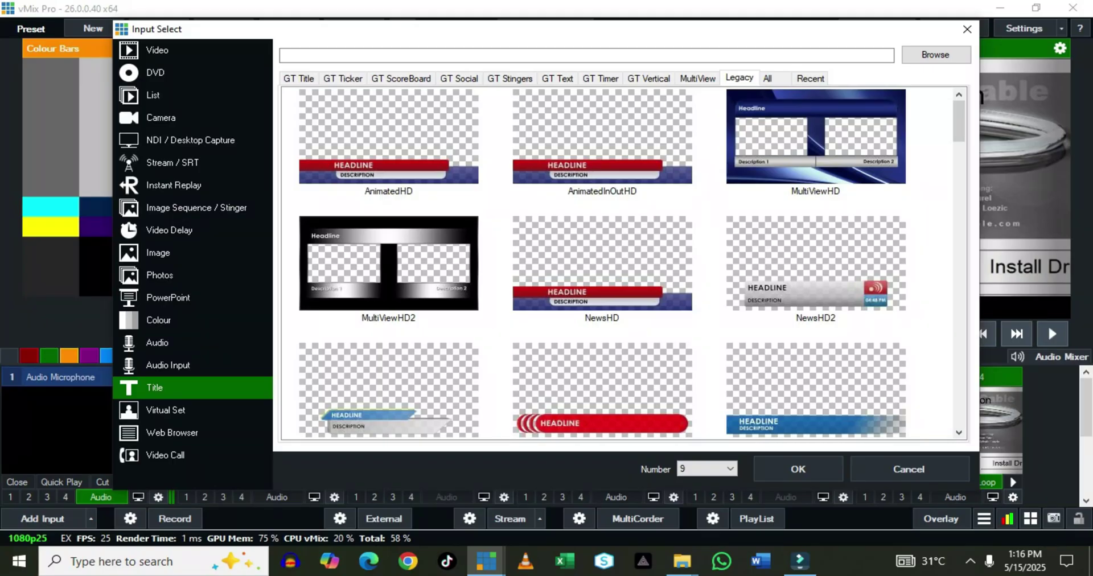
click(697, 79)
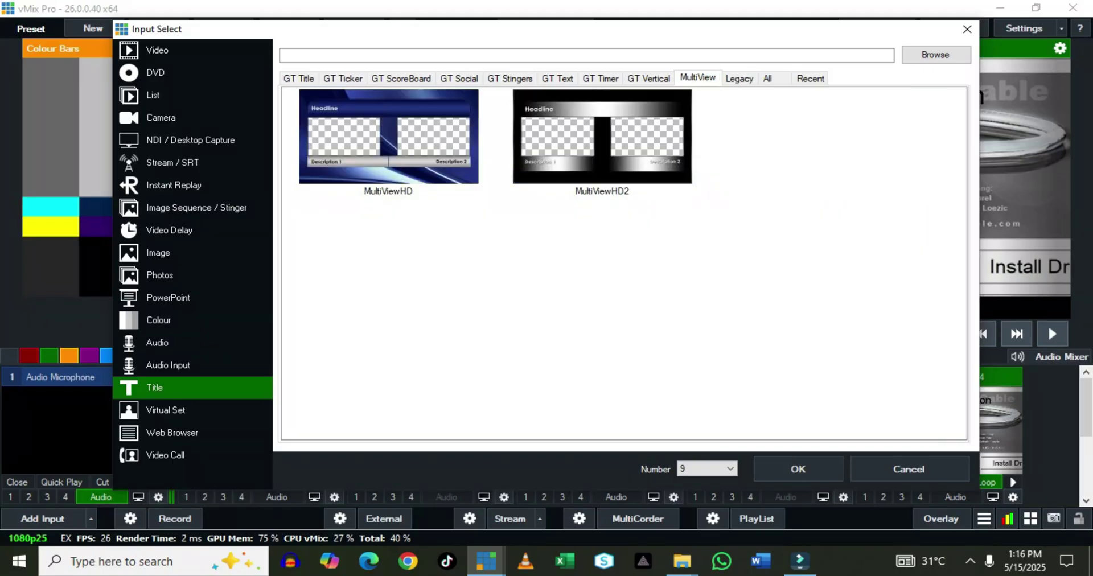
click(388, 136)
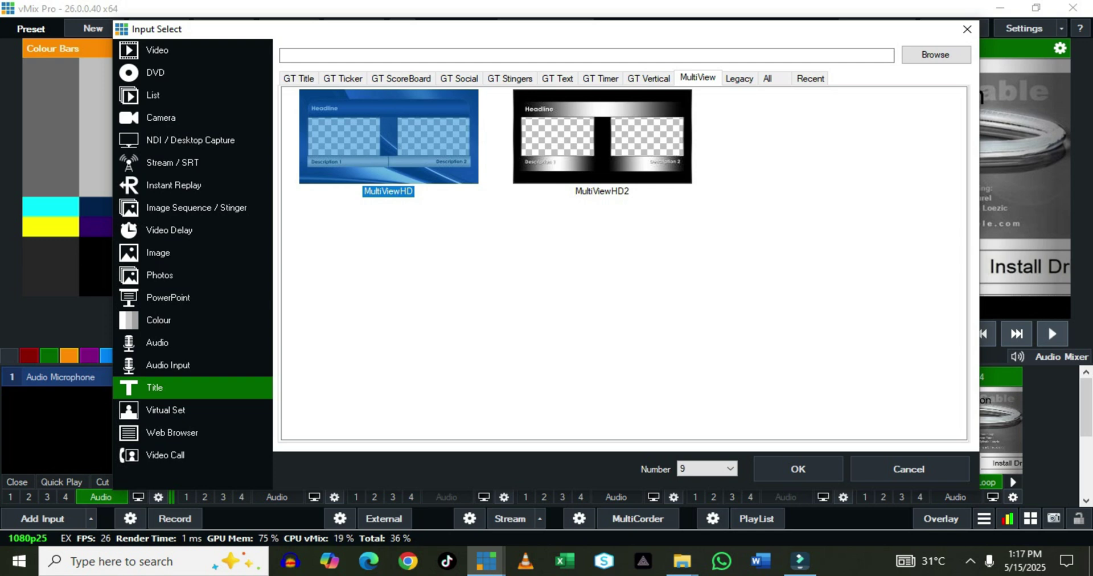
click(798, 469)
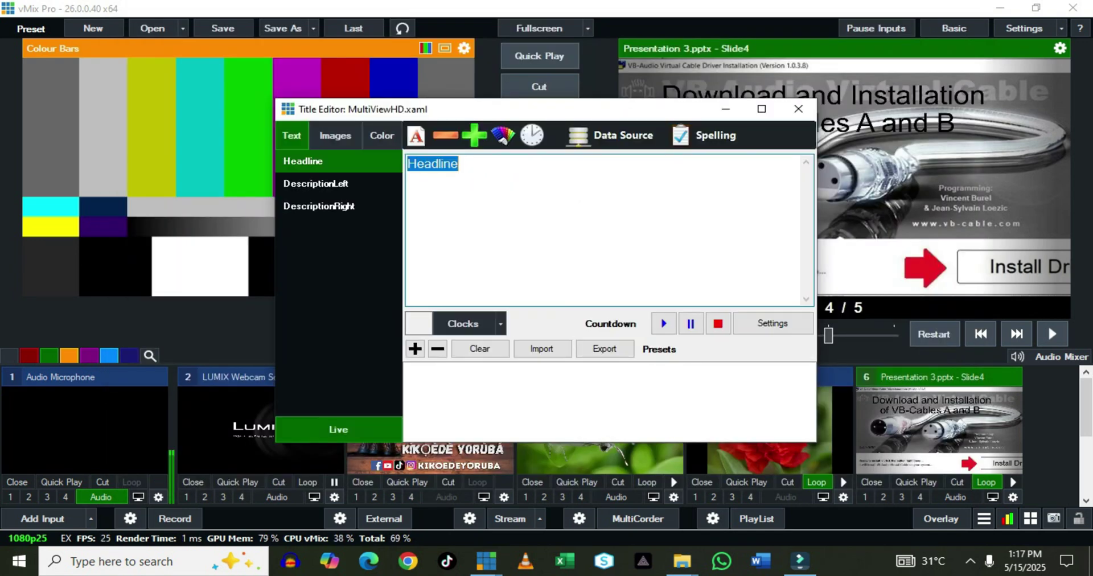
Replace the title's Headline text with "convention"
click(316, 183)
click(304, 161)
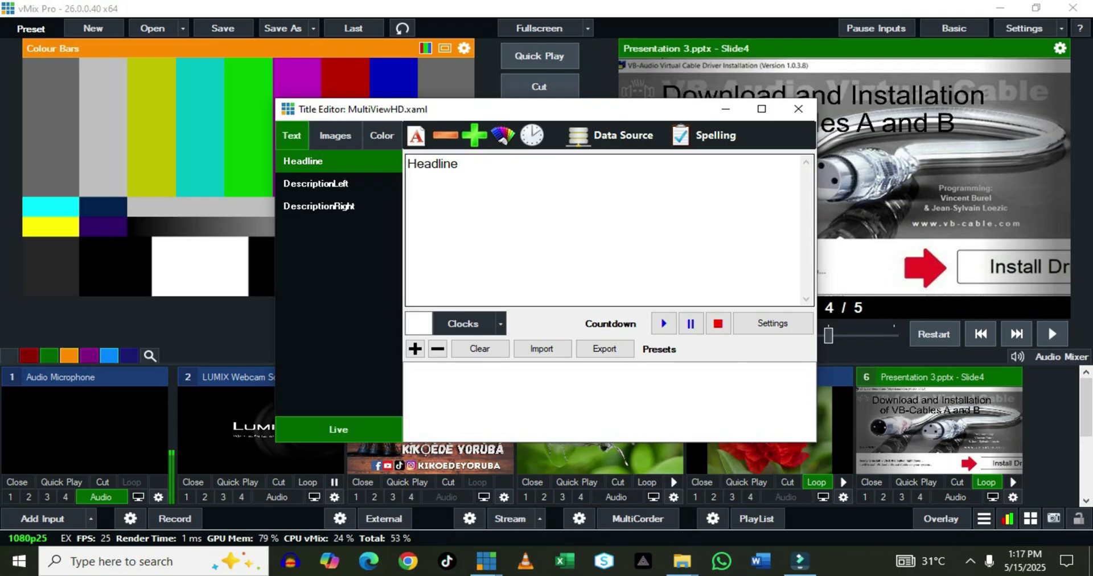
drag(460, 164, 407, 164)
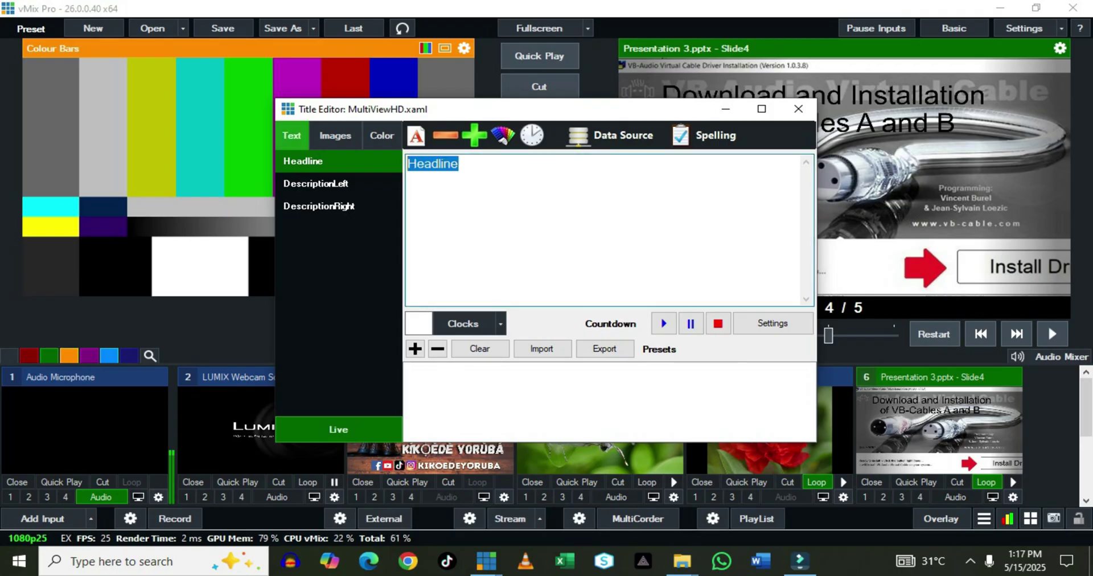
text(conv)
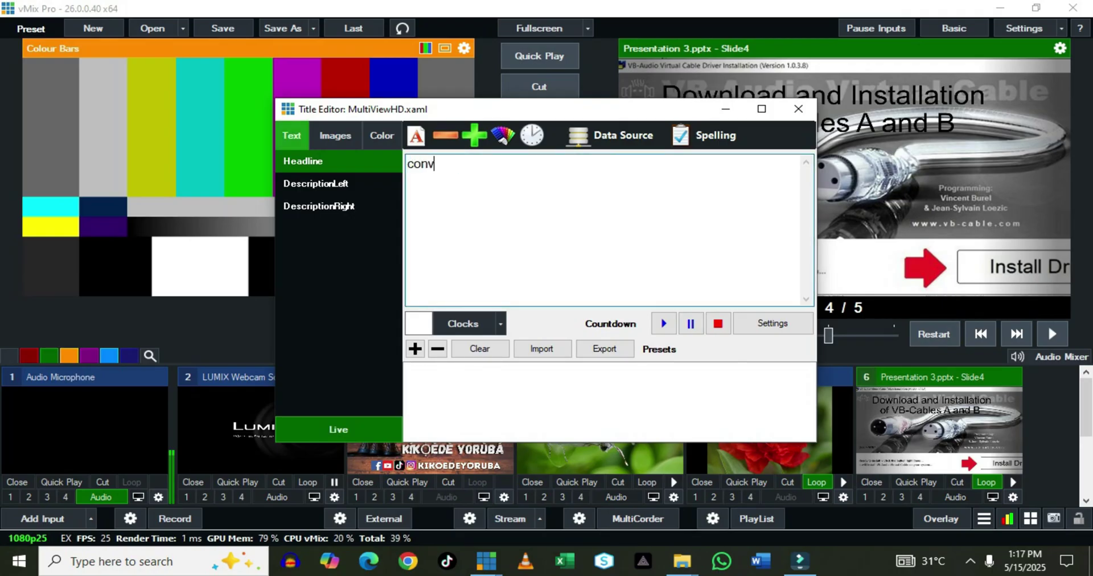
text(ention)
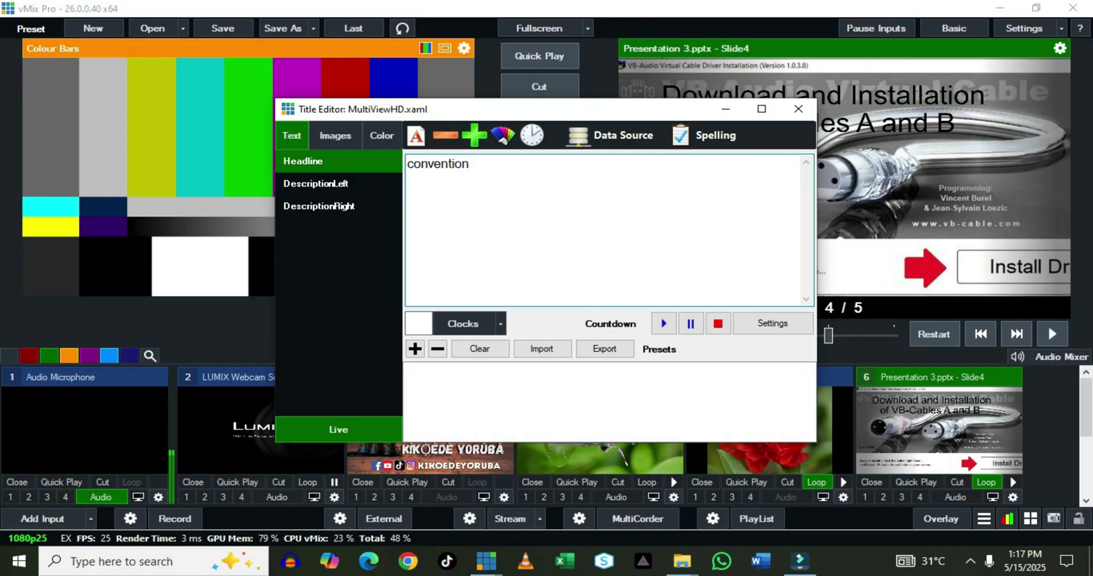
Replace the title's DescriptionLeft text with "lagos"
click(316, 183)
click(489, 165)
key(ctrl+a)
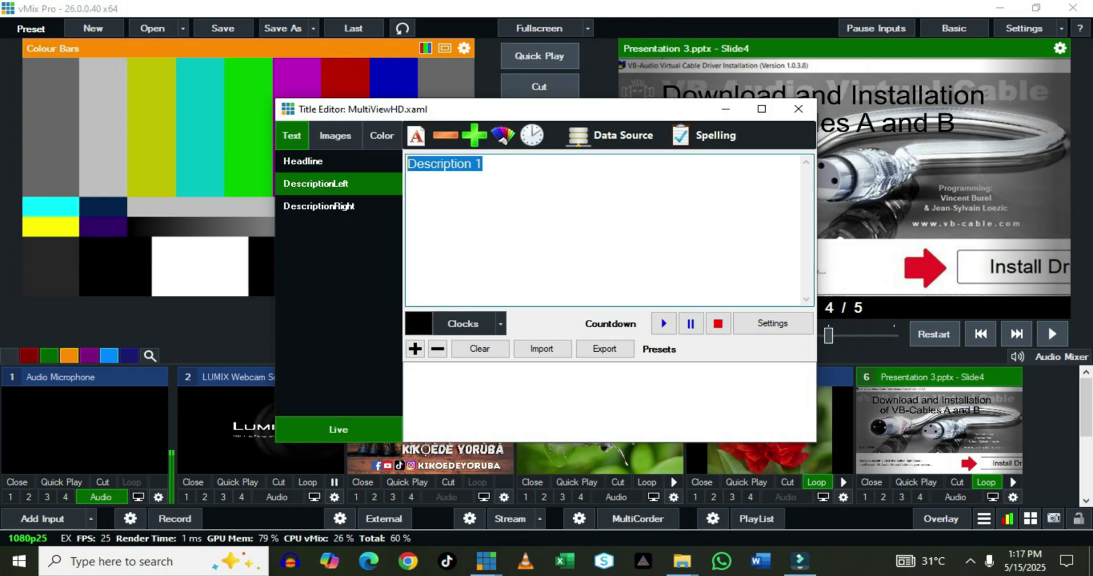
text(la)
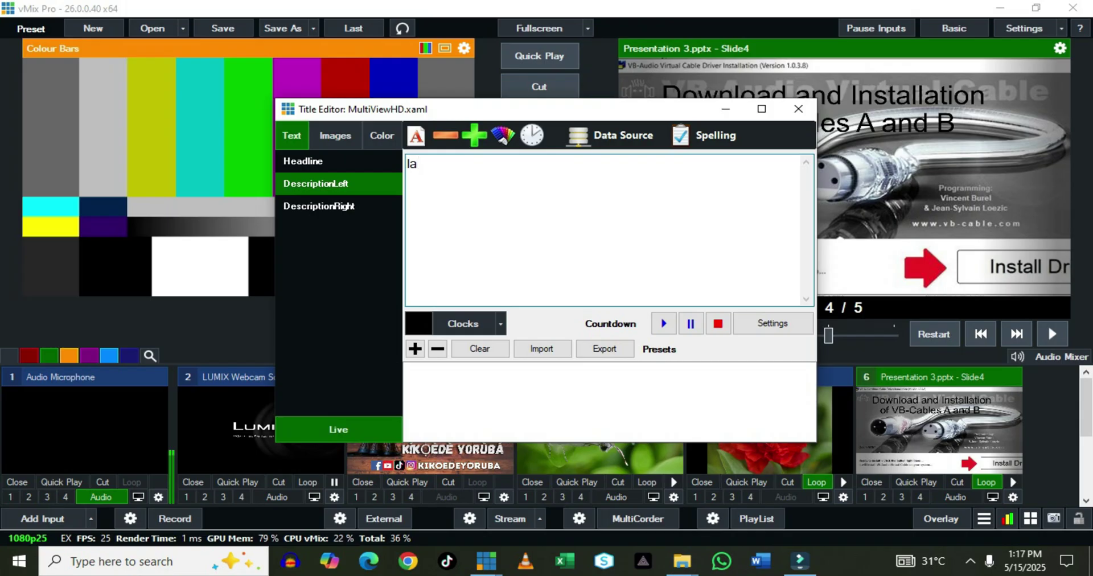
text(gos)
Replace the title's DescriptionRight text with "UK" in capitals
click(318, 206)
key(ctrl+a)
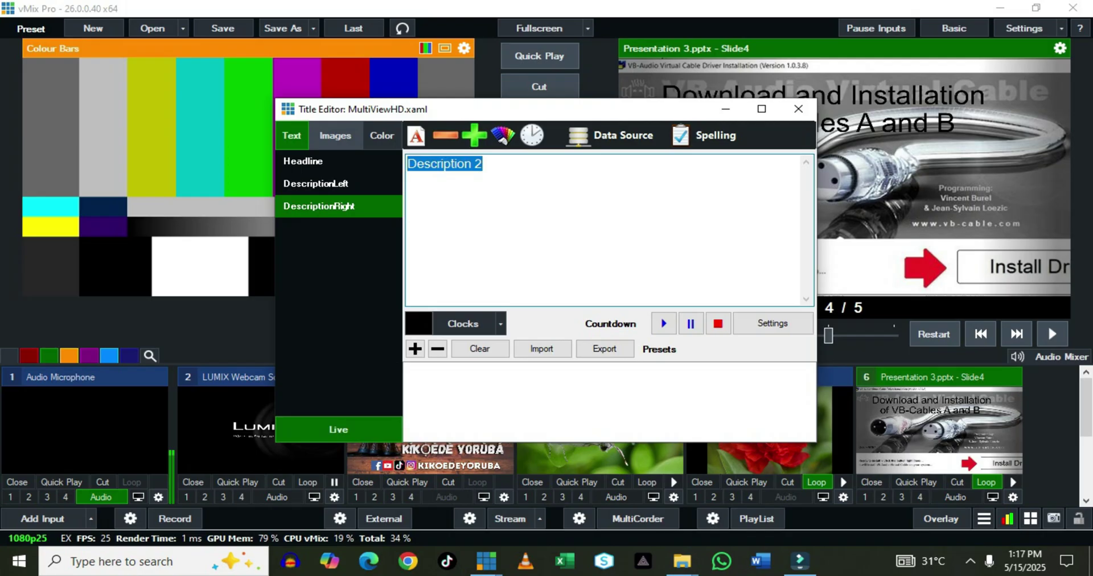
text(uk)
key(BackSpace)
key(BackSpace)
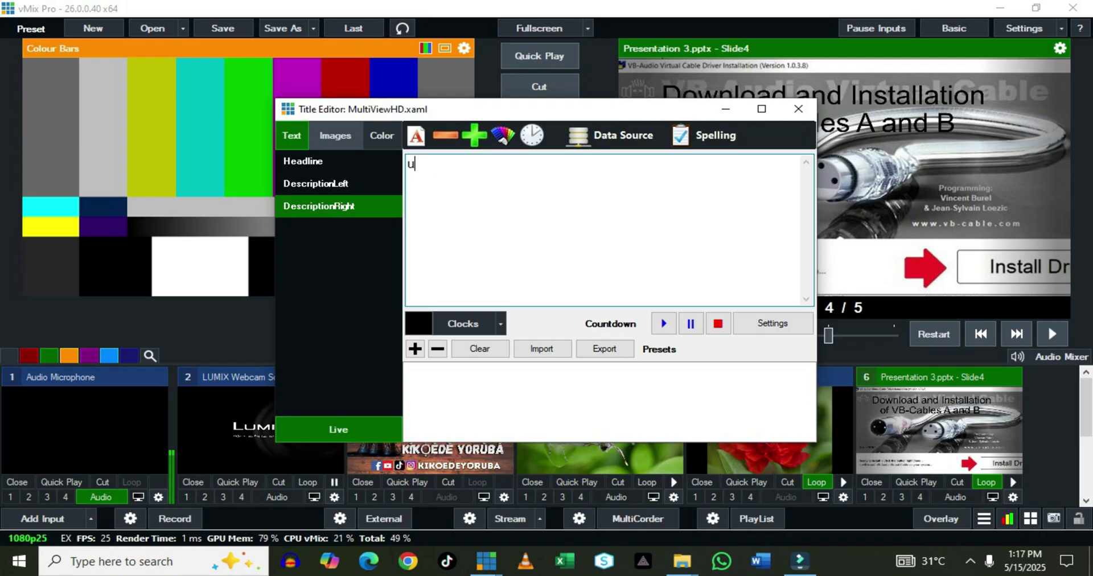
text(UK)
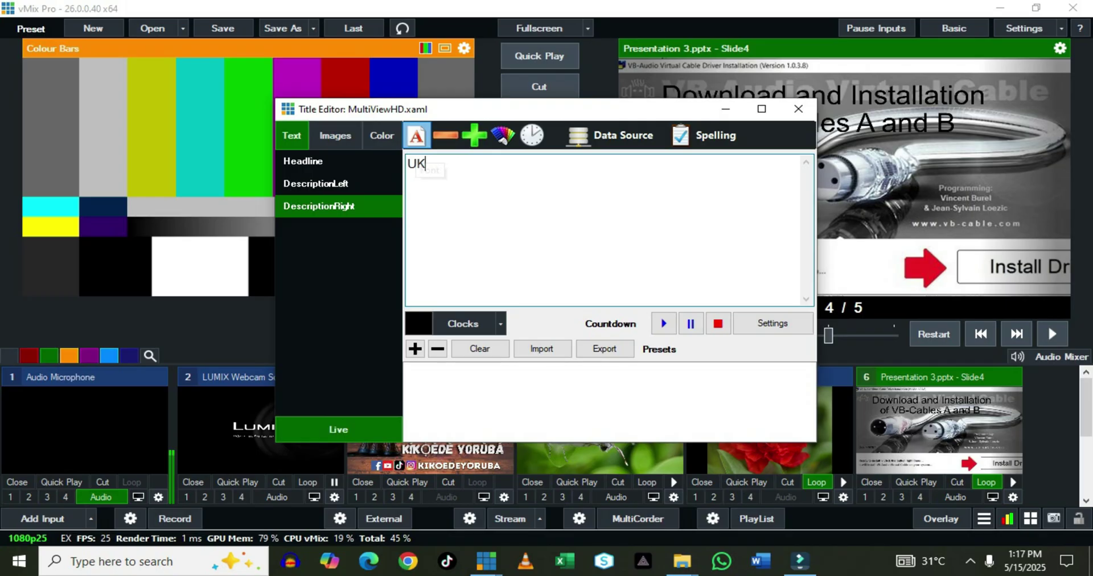
Set the DescriptionRight font to AcmeFont and close the title editor
click(416, 136)
click(315, 219)
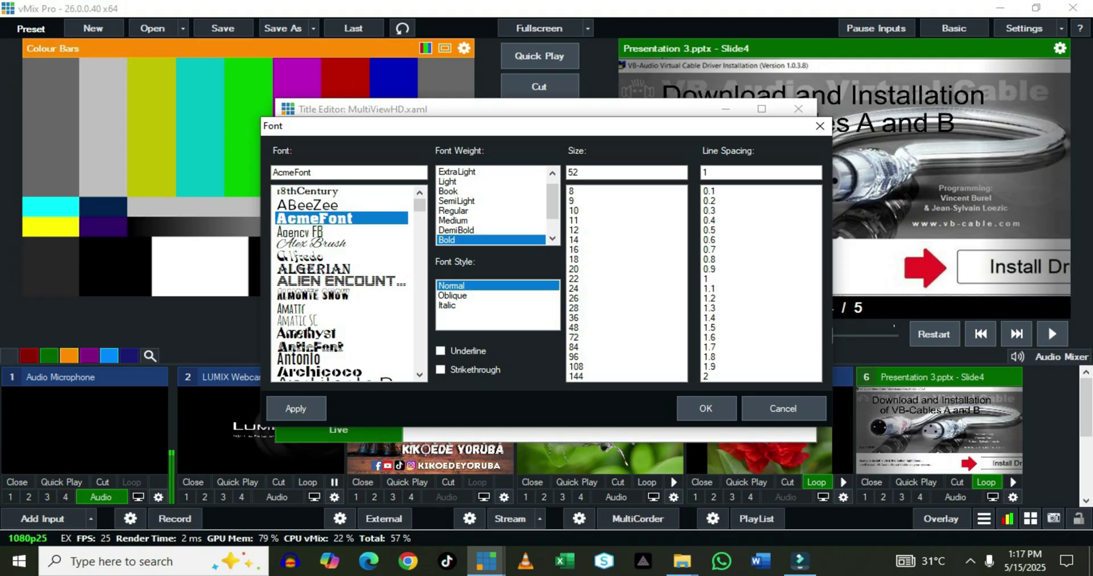
click(705, 408)
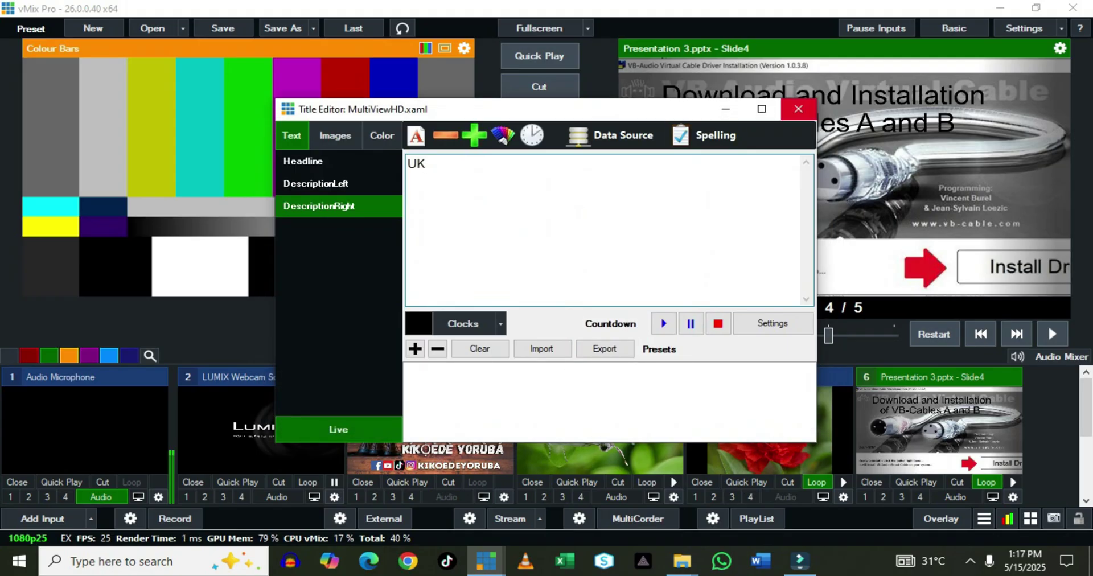
click(798, 108)
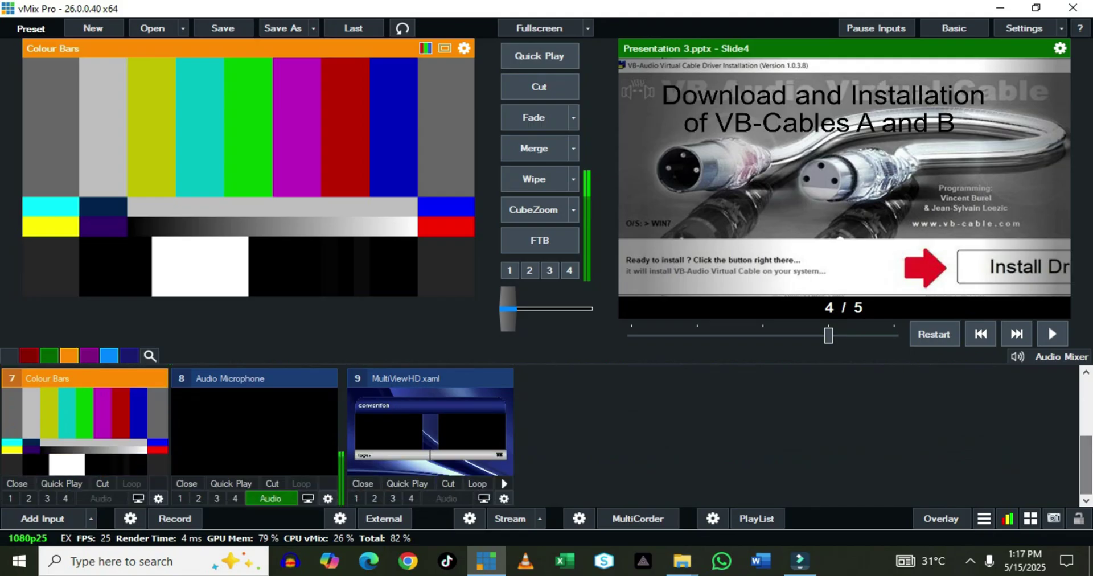
Preview the MultiViewHD title and send it to the output with a Merge transition
click(430, 431)
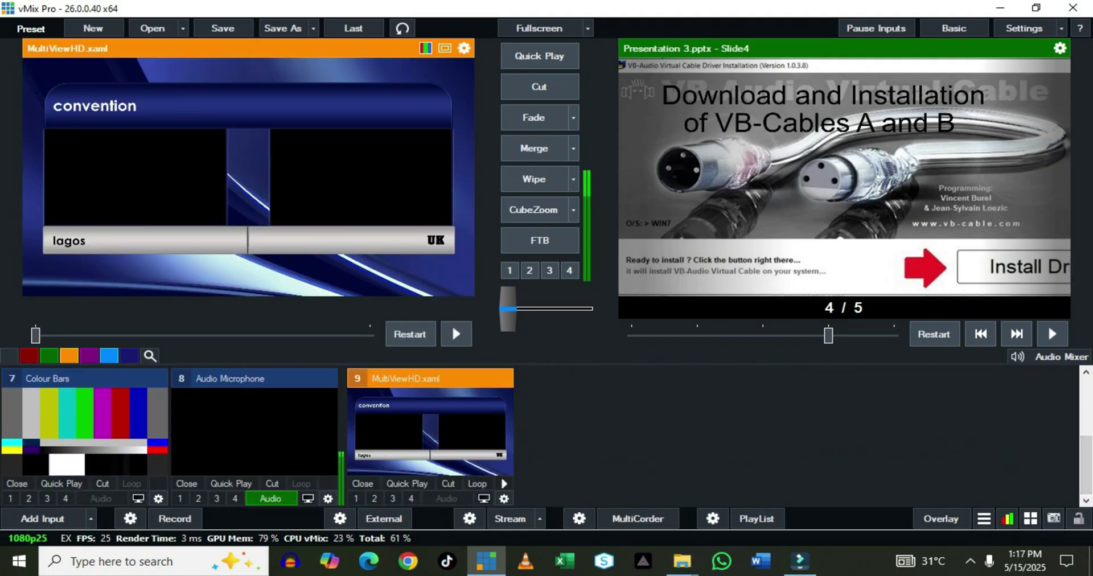
click(534, 148)
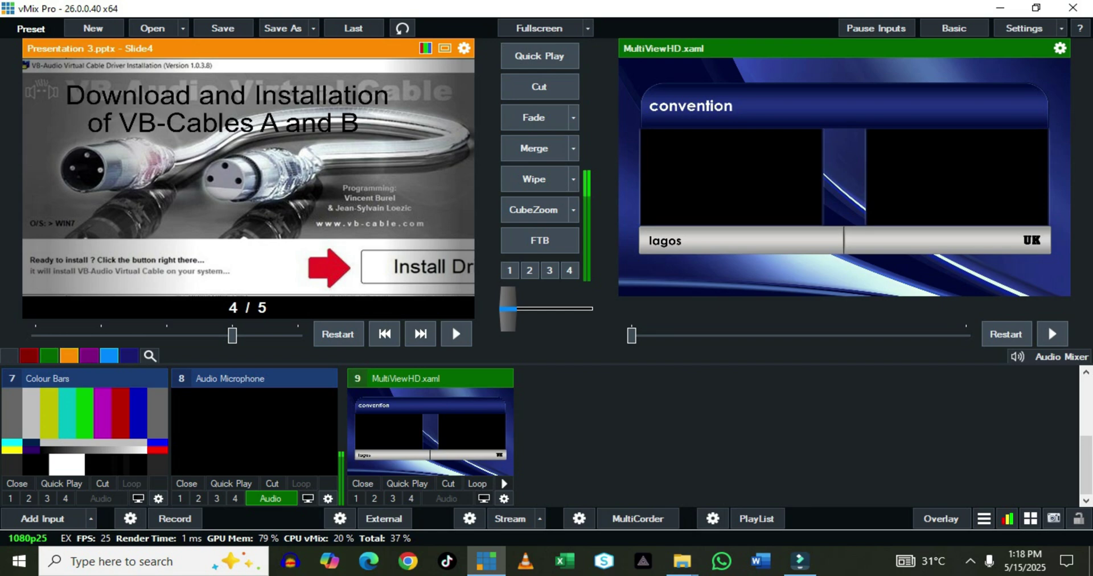
Assign 2 LUMIX Webcam Software to layer 1 of the MultiViewHD input
click(504, 499)
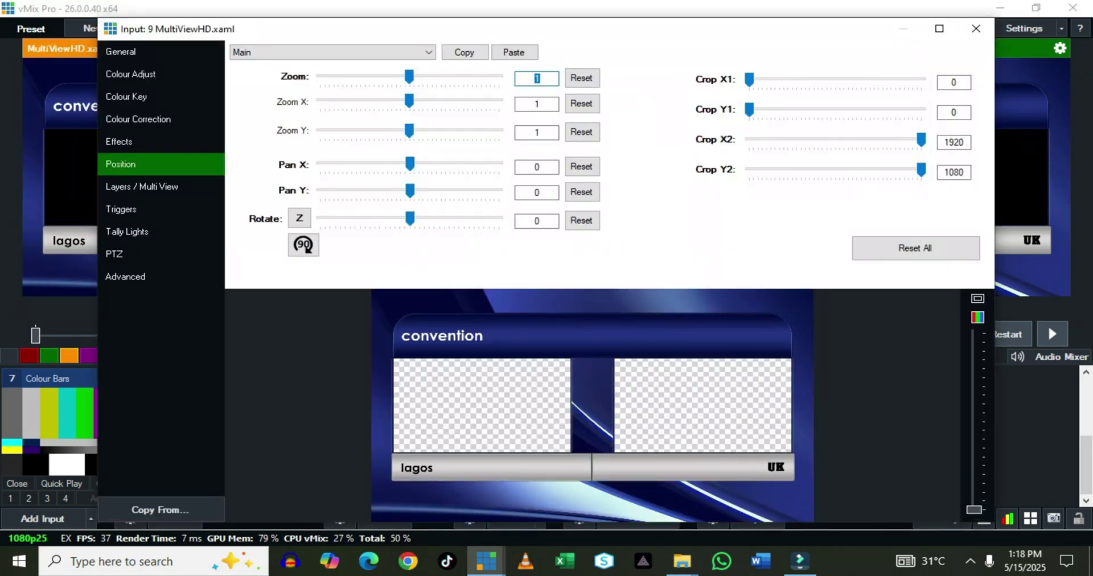
click(975, 29)
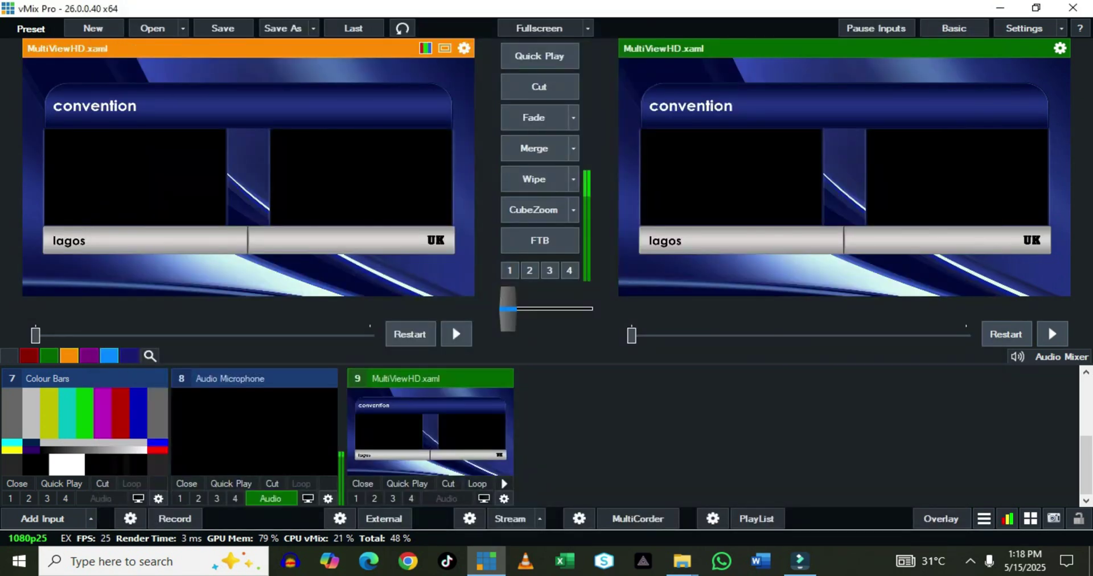
click(503, 499)
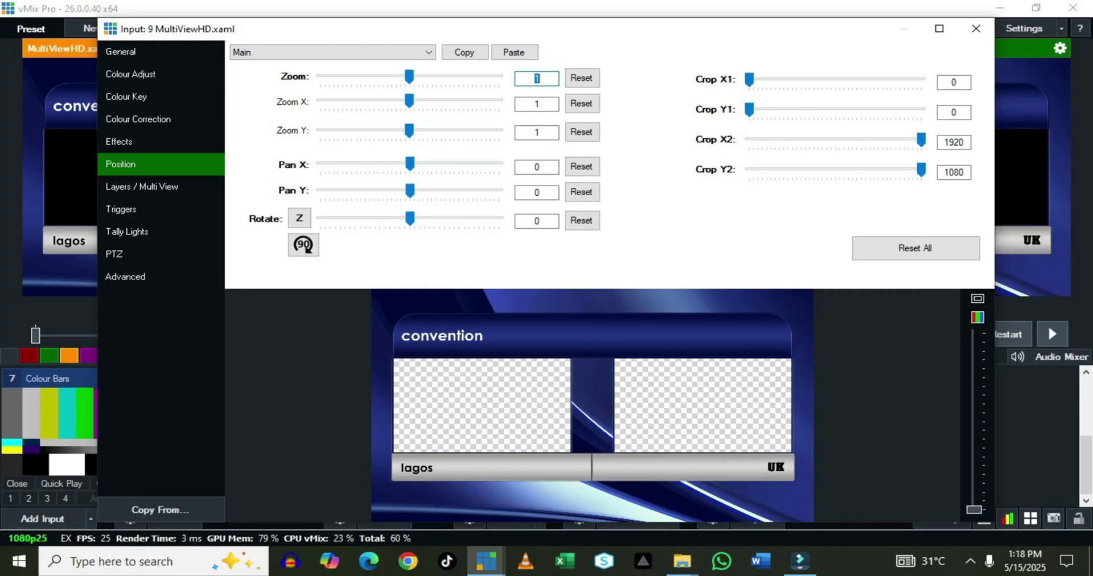
click(142, 187)
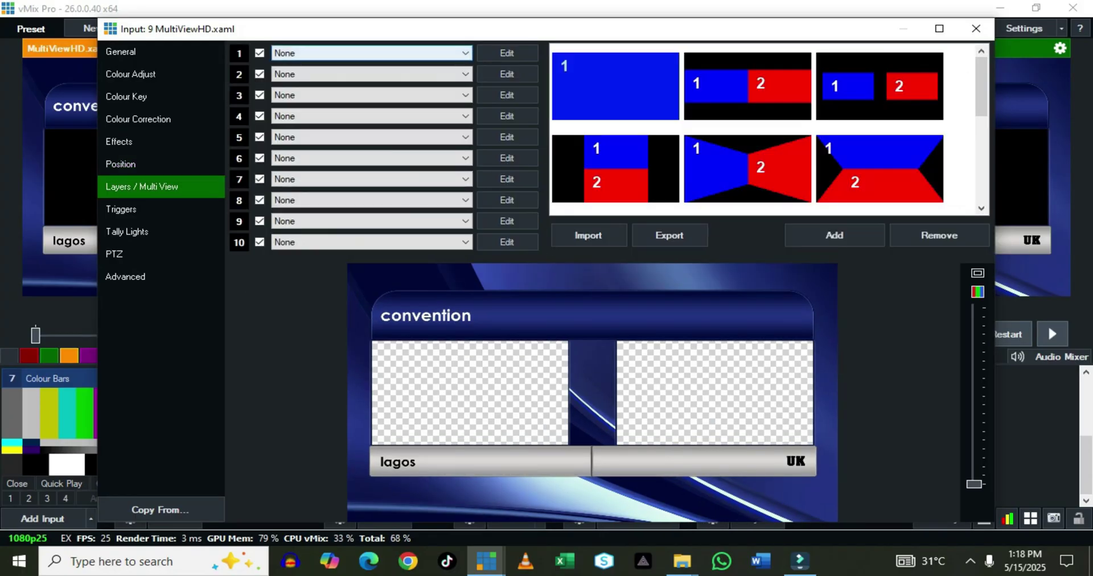
click(370, 53)
click(341, 87)
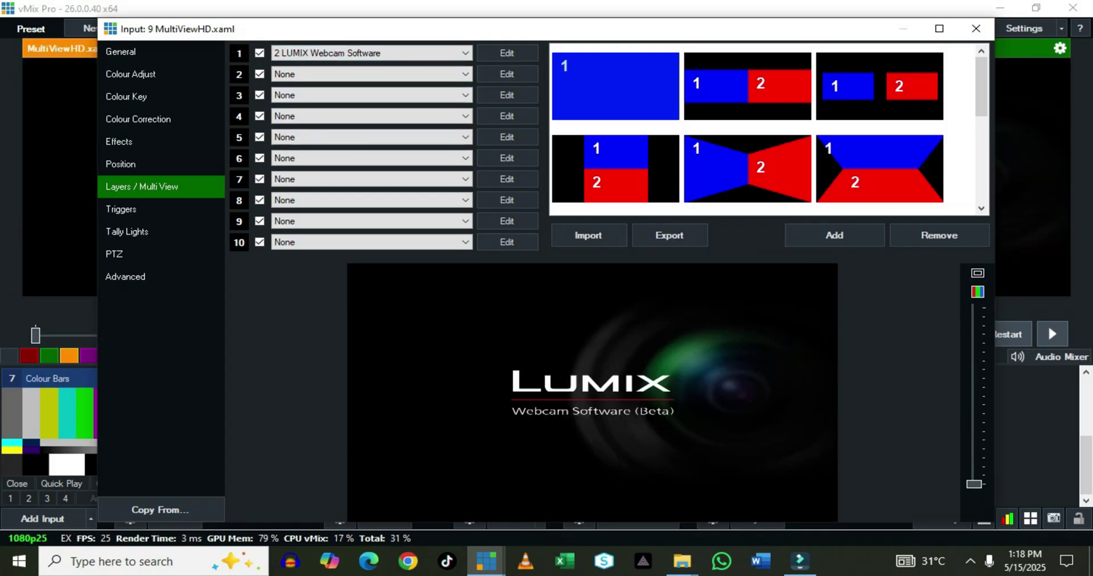
Shrink the LUMIX layer to a zoom of 0.4325 and move it over the title's left frame
click(507, 53)
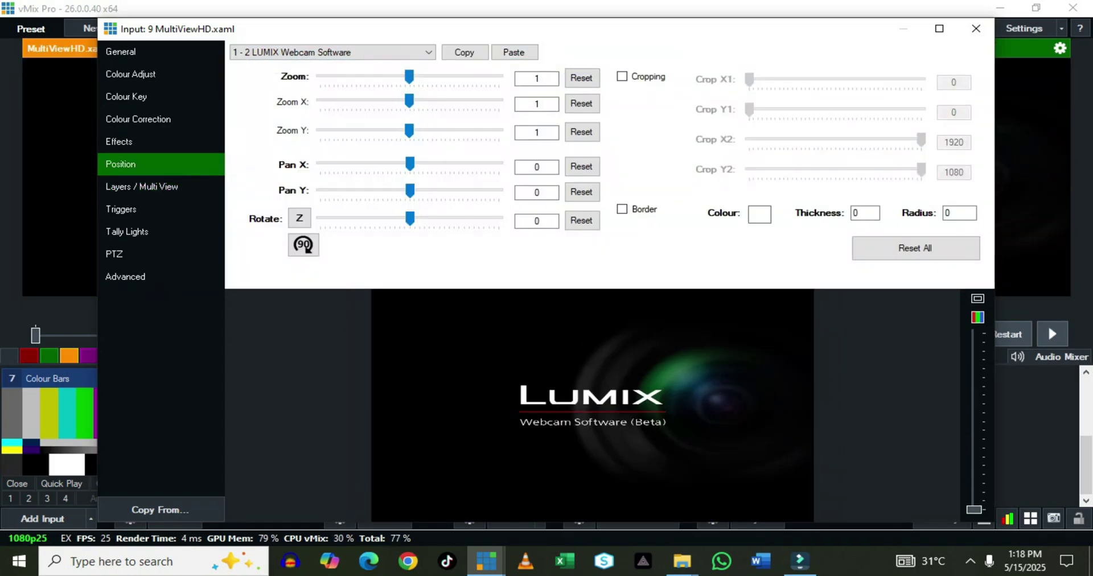
click(142, 187)
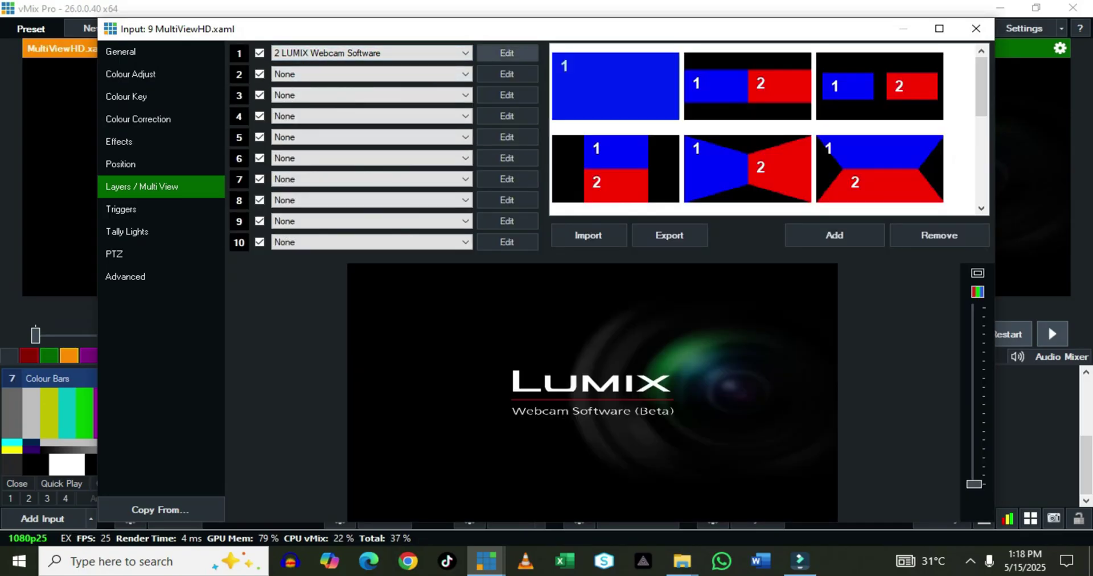
click(507, 53)
drag(409, 76, 359, 76)
drag(593, 406, 480, 406)
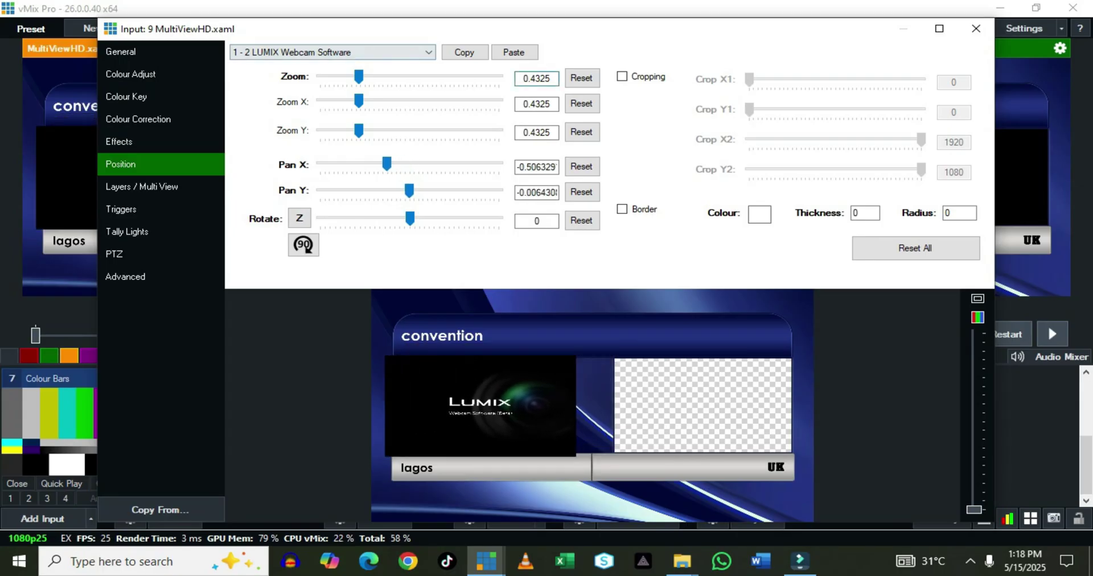
Fine-tune the LUMIX layer to a zoom of 0.39875 and nudge it to fit inside the left frame above "lagos"
drag(358, 76, 355, 76)
drag(481, 406, 481, 405)
click(356, 76)
key(Right)
key(Right)
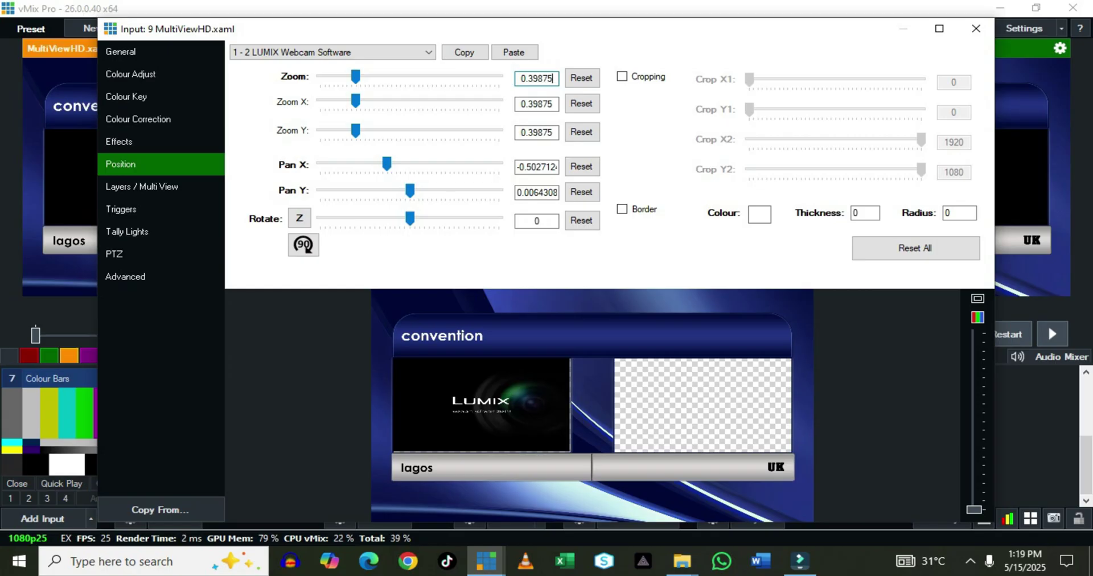
Assign 3 Kikoedeyoruba (1).png to layer 2 of the MultiViewHD input
click(142, 186)
click(370, 74)
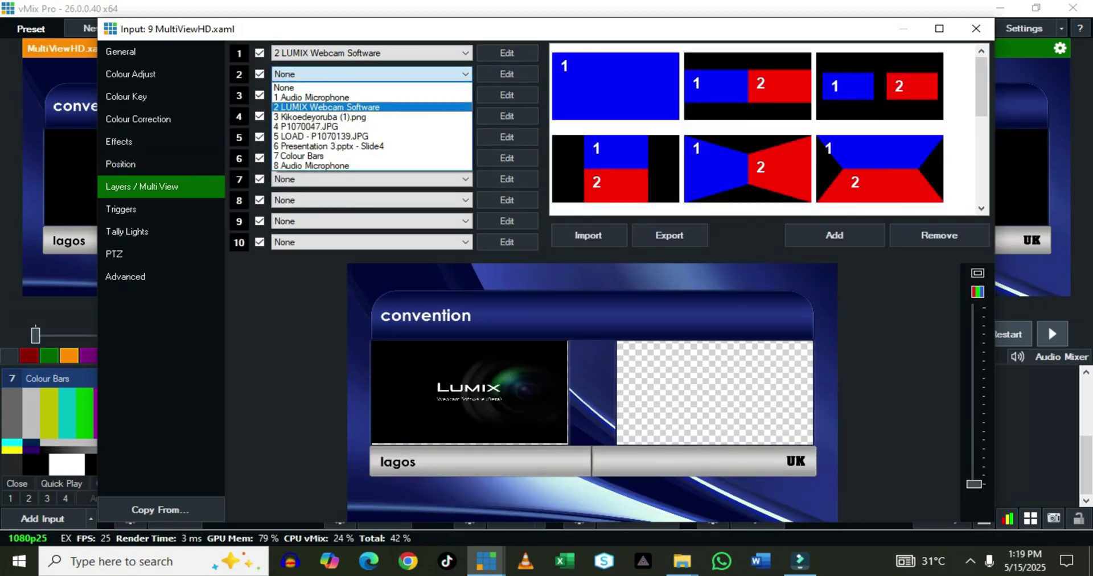
click(364, 117)
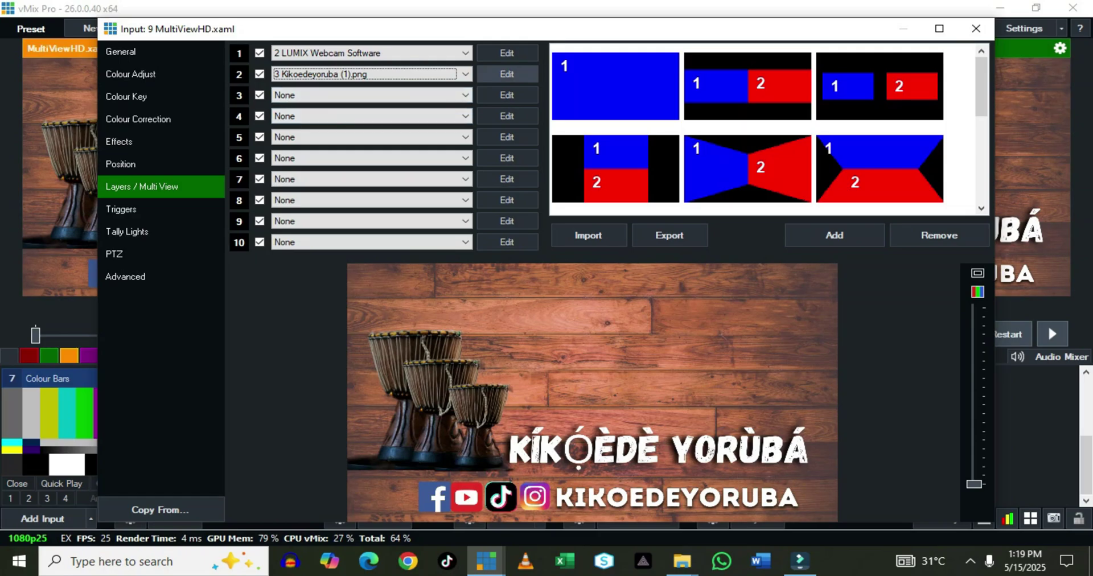
Shrink the Kikoedeyoruba layer to a zoom of 0.4145 and fit it inside the title's right frame above "UK"
click(506, 74)
drag(409, 77, 353, 77)
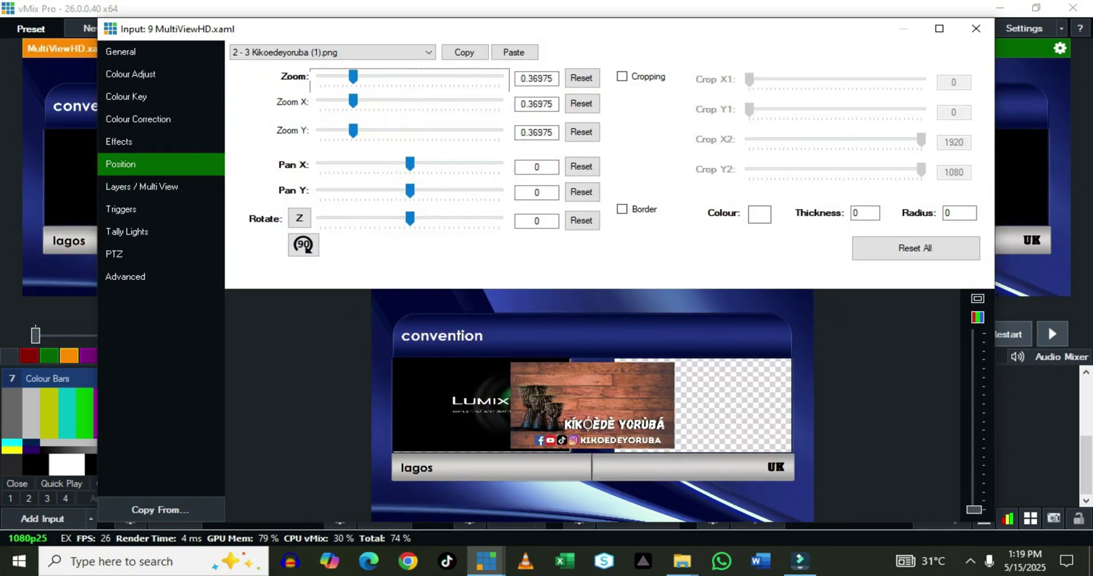
drag(592, 405, 697, 403)
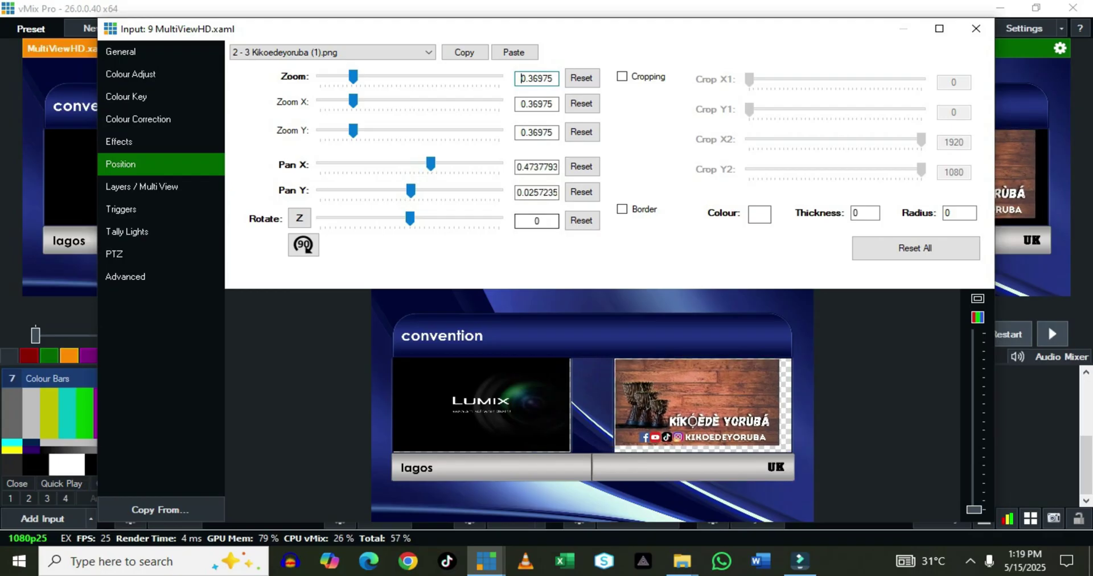
drag(353, 77, 357, 77)
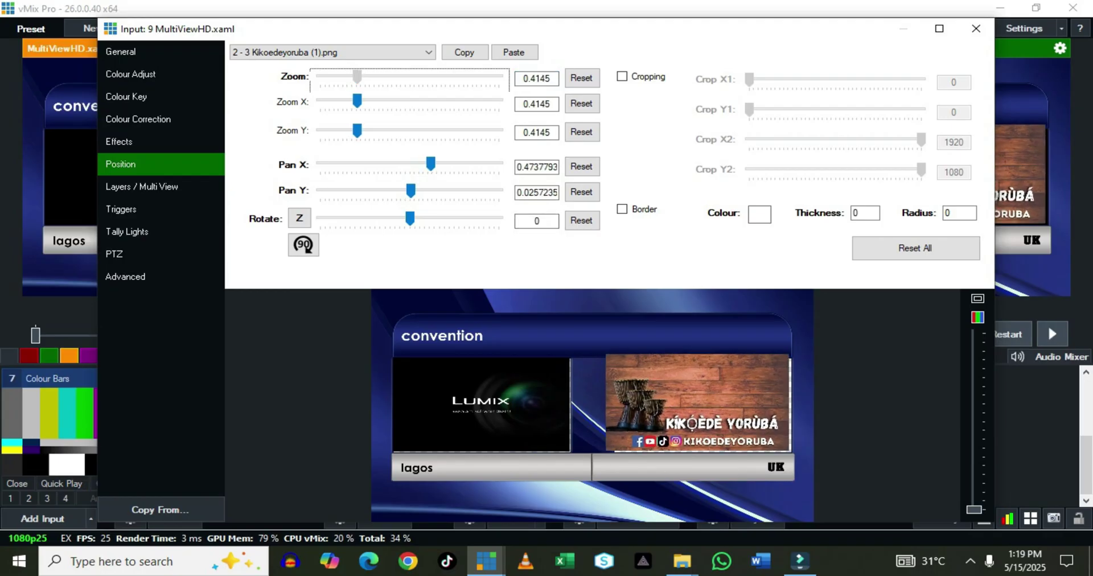
drag(697, 402, 701, 404)
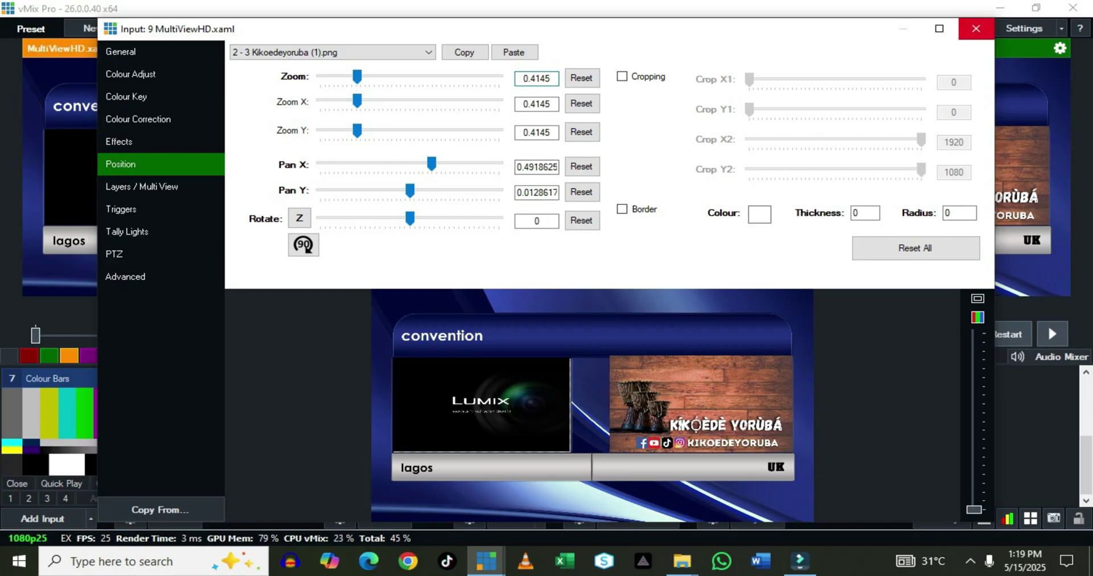
click(976, 29)
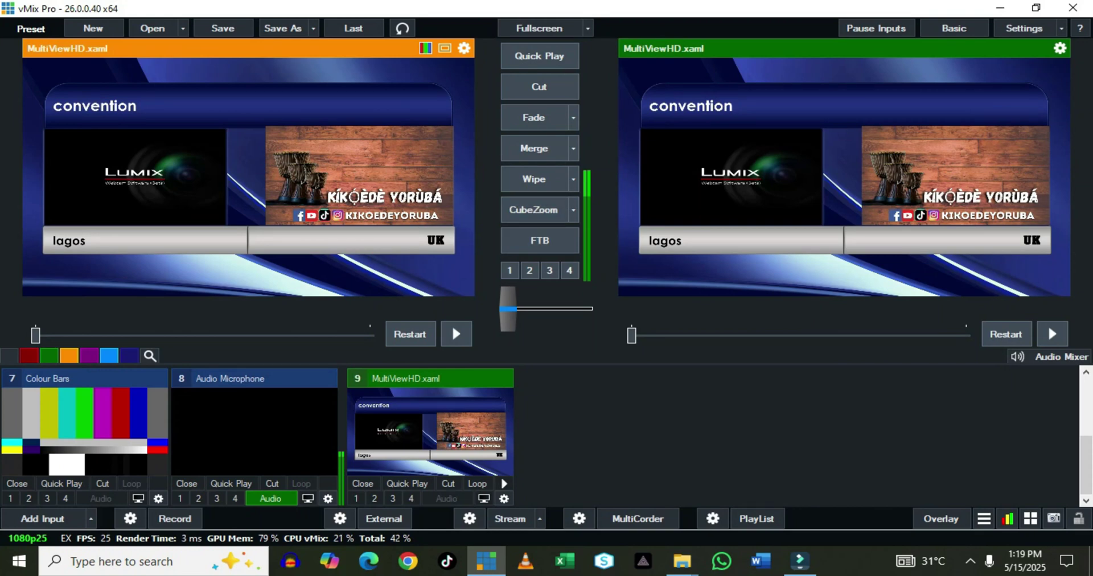
Send Kikoedeyoruba (1).png to the output with Quick Play, followed by LUMIX Webcam Software
scroll(257, 455, up, 3)
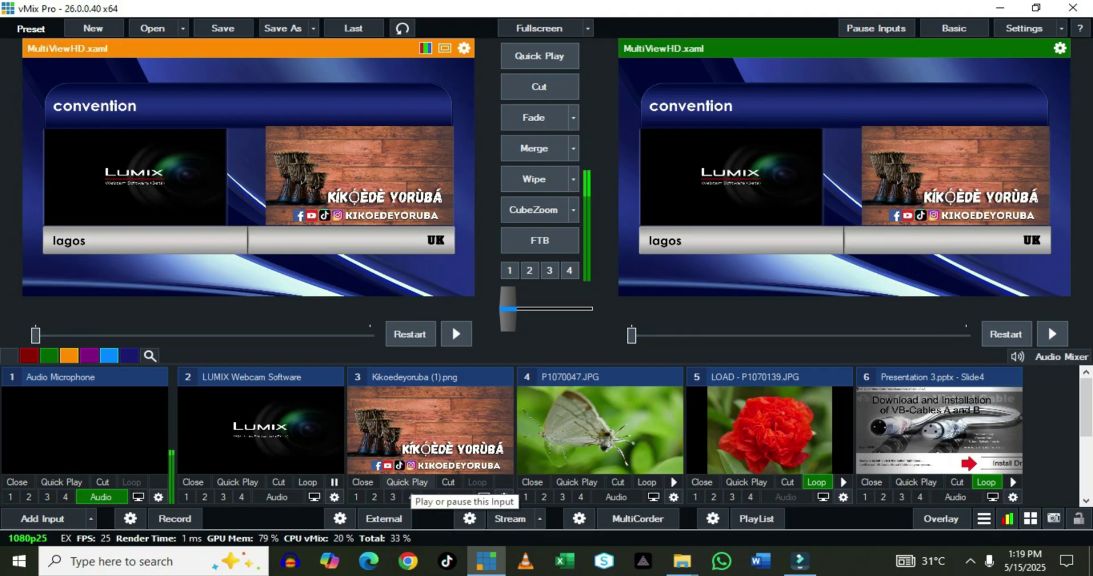
click(409, 482)
click(238, 482)
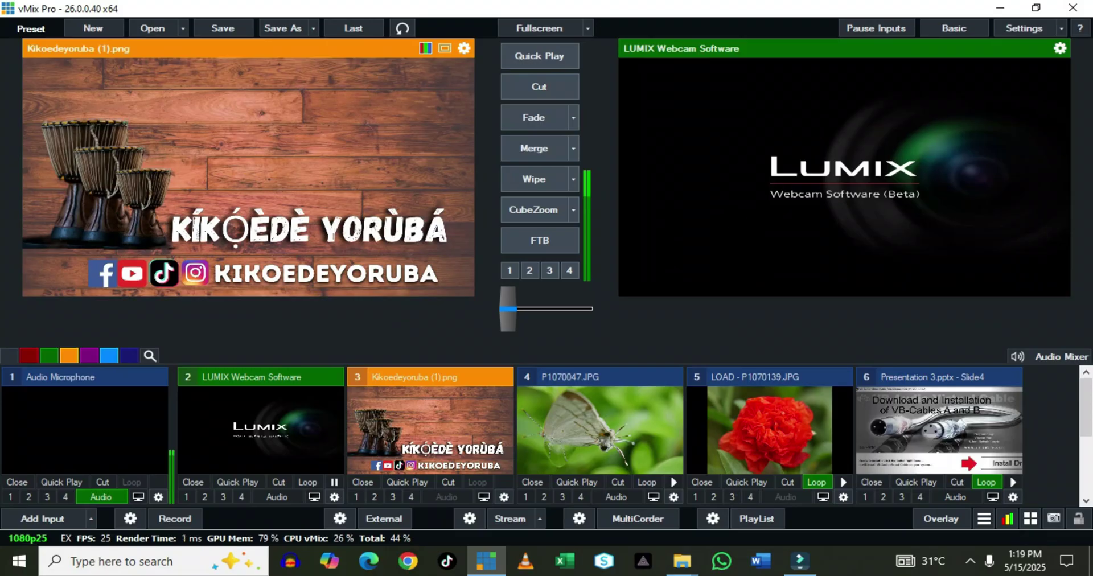
Collapse inputs 4 to 7 and send MultiViewHD to the output with Quick Play
click(649, 377)
click(654, 377)
click(674, 377)
click(692, 377)
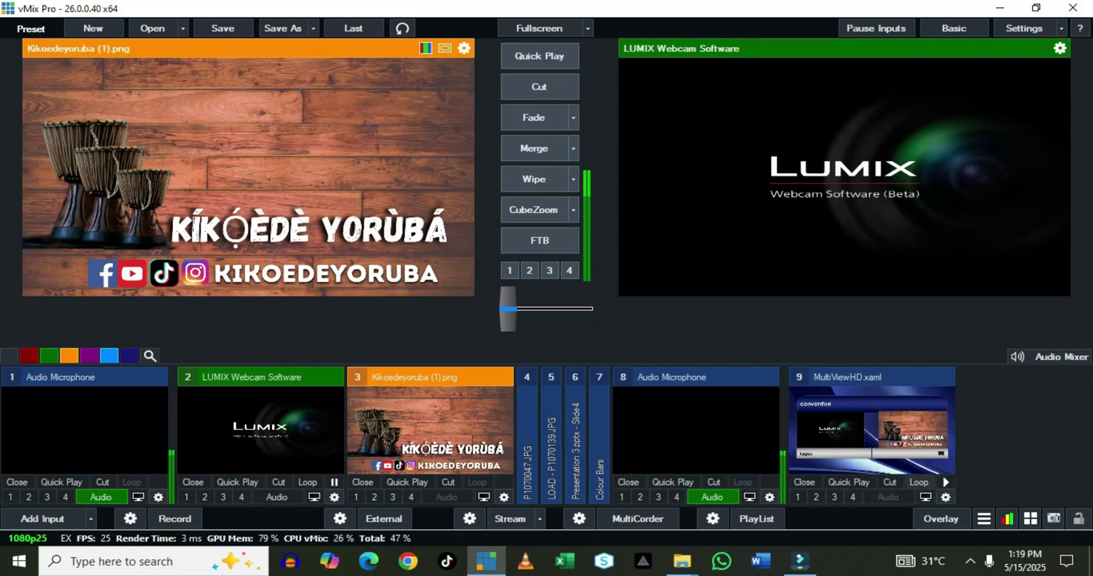
click(848, 482)
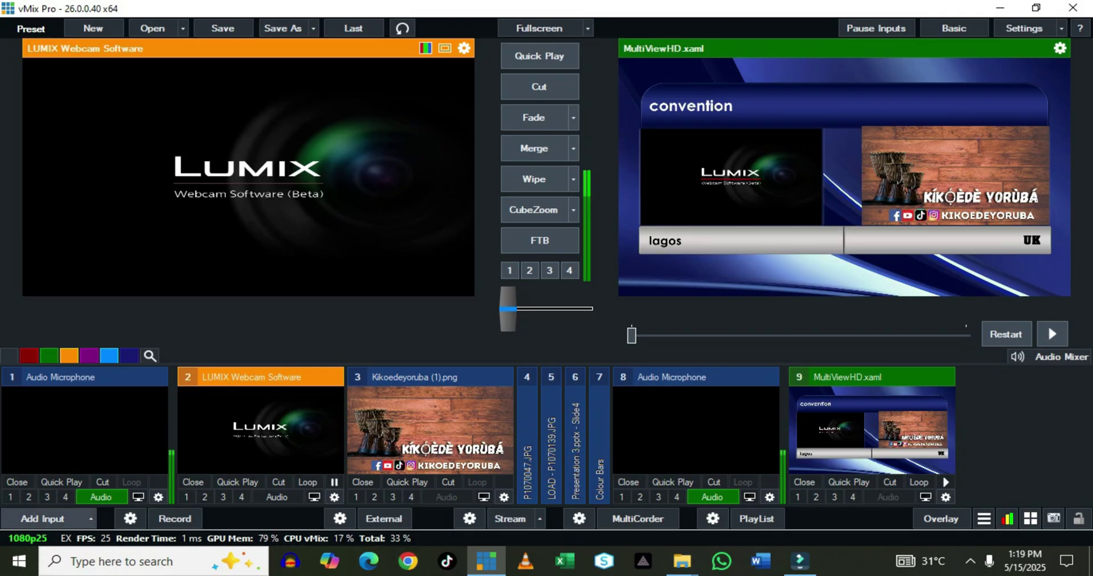
Add the GT Vertical title "Vert 1- Stadium Black" as a new input
click(43, 518)
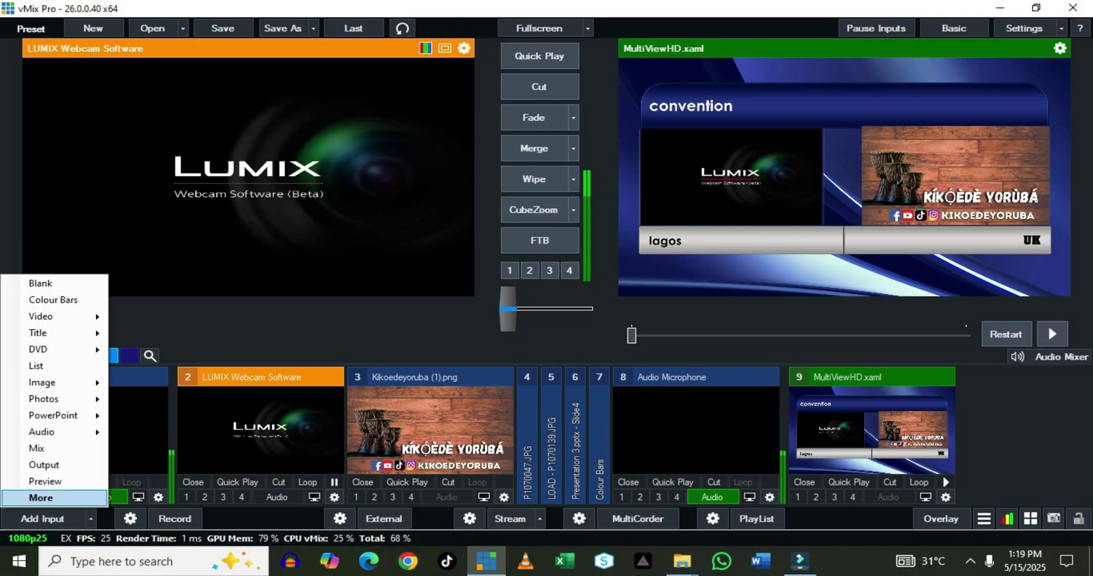
click(41, 497)
click(155, 388)
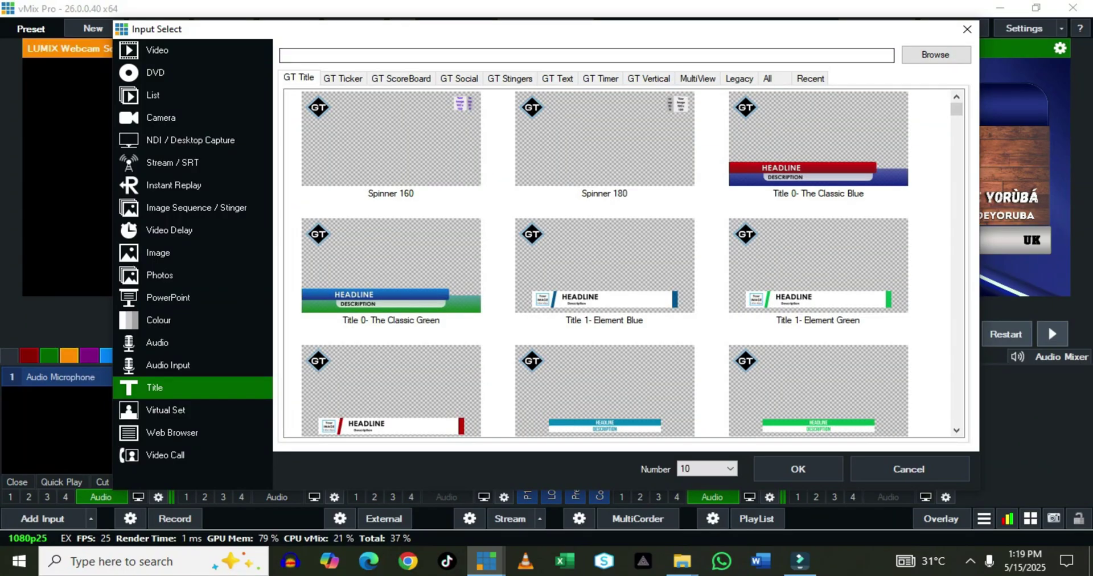
click(648, 78)
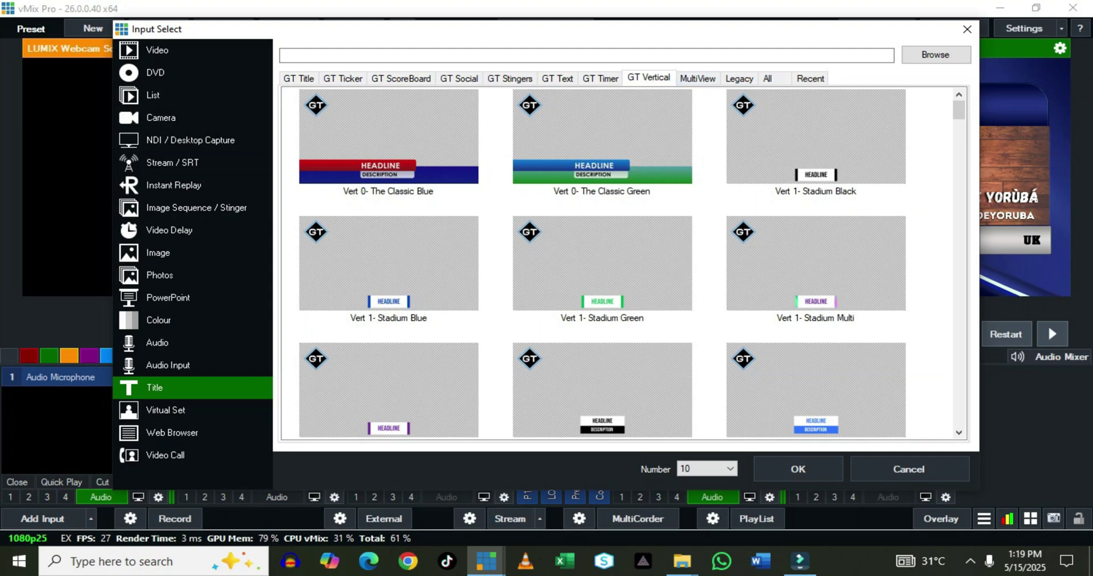
click(815, 142)
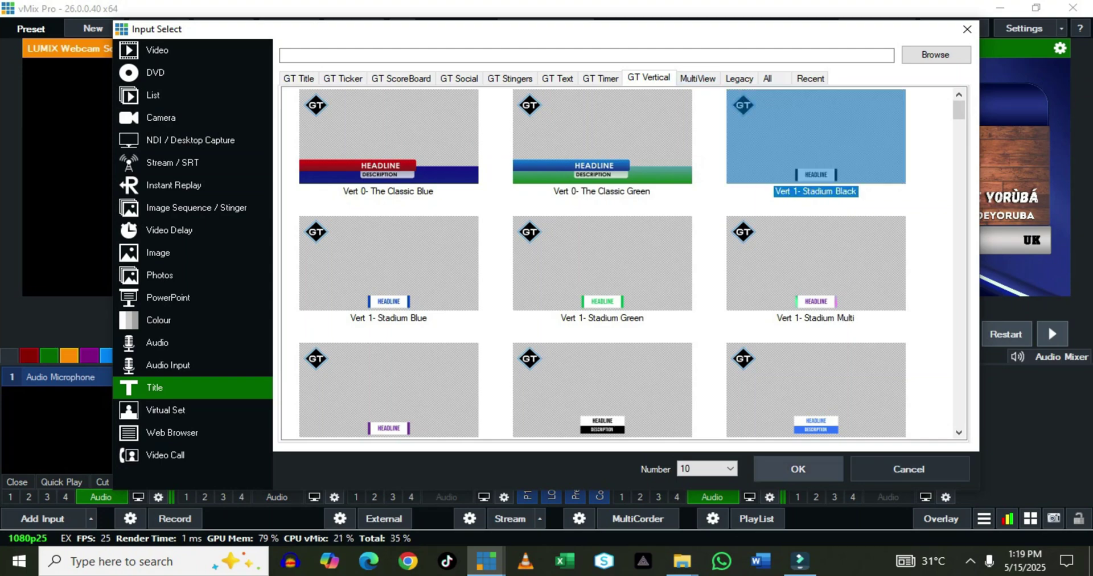
click(798, 469)
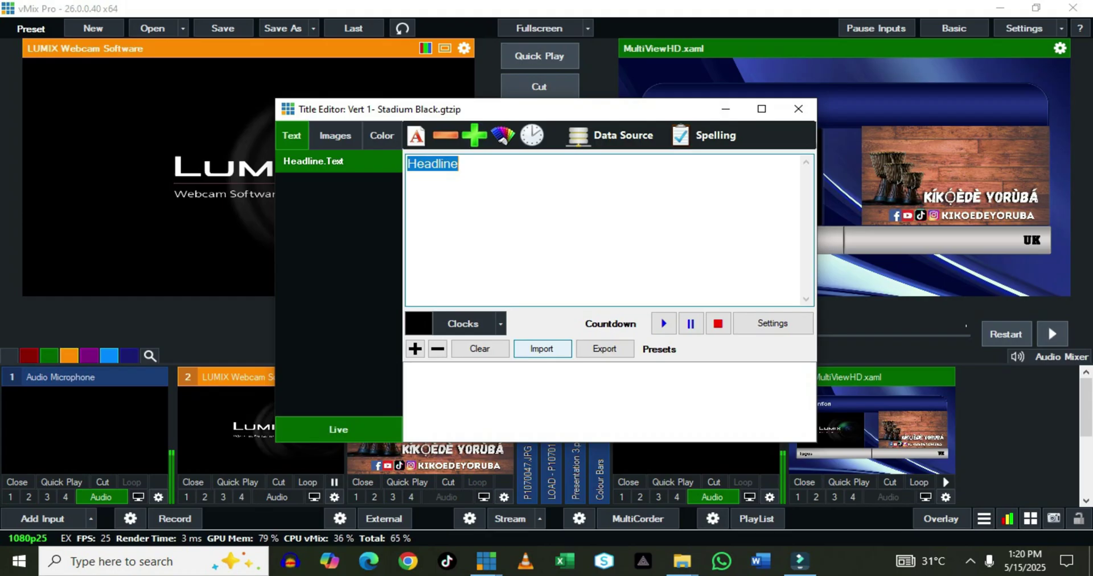
Enter the person's name as the Stadium Black title's headline, preview the title, and move its editor clear of the preview
text(OLUWATOBI)
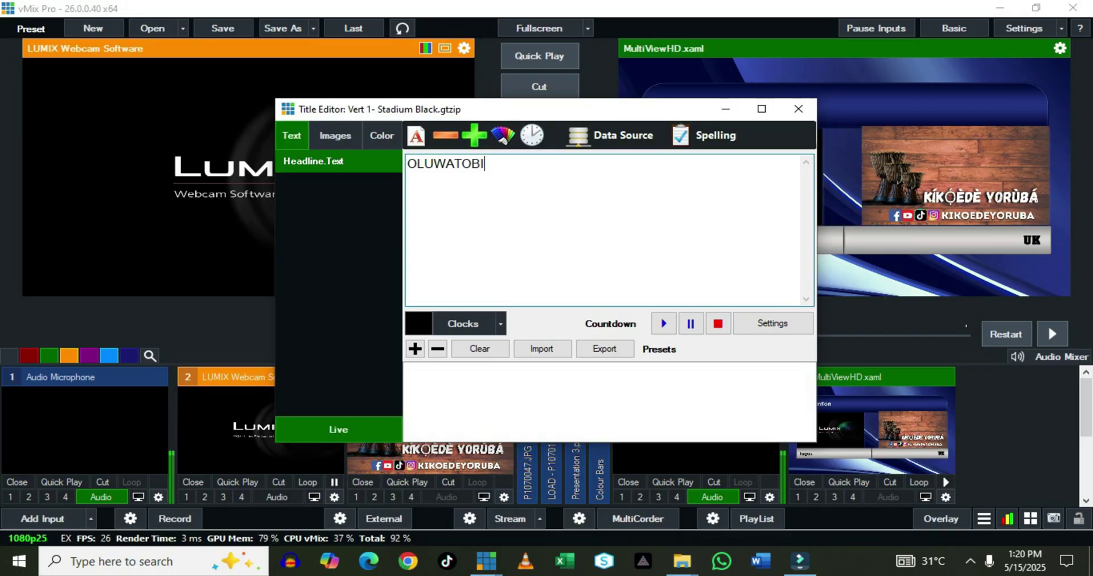
drag(1086, 407, 1086, 466)
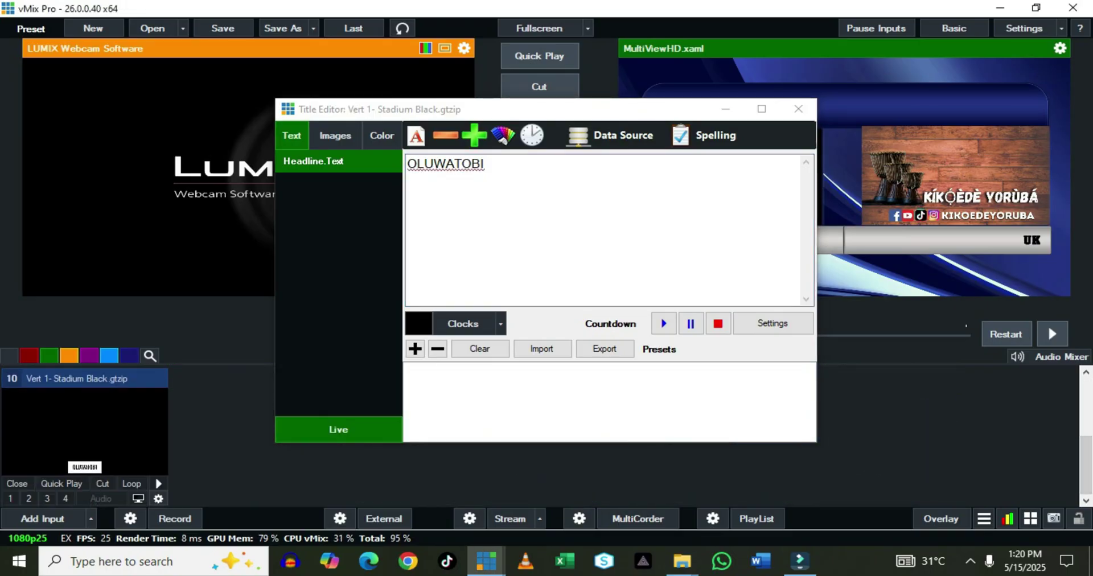
click(84, 428)
drag(441, 107, 602, 127)
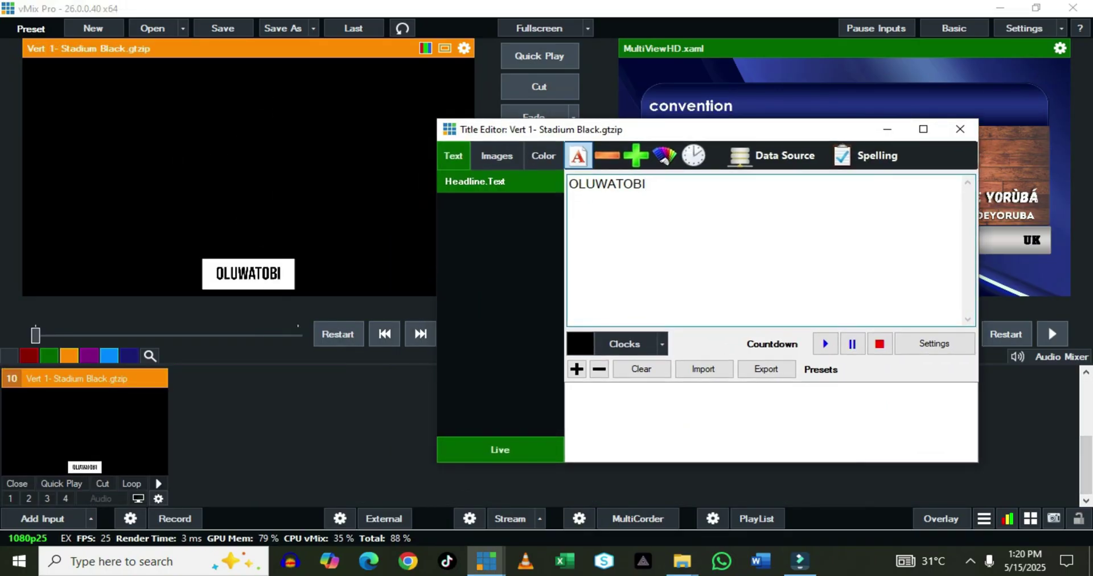
Change the headline font to Antonio UltraCondensed and close the title editor
click(578, 155)
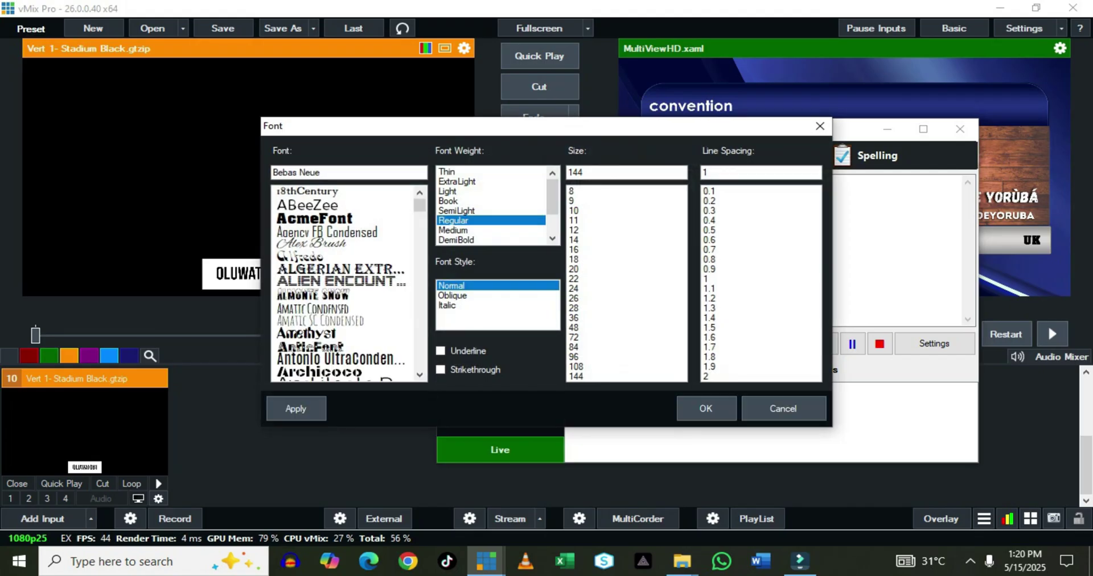
click(313, 218)
drag(399, 125, 518, 86)
click(461, 319)
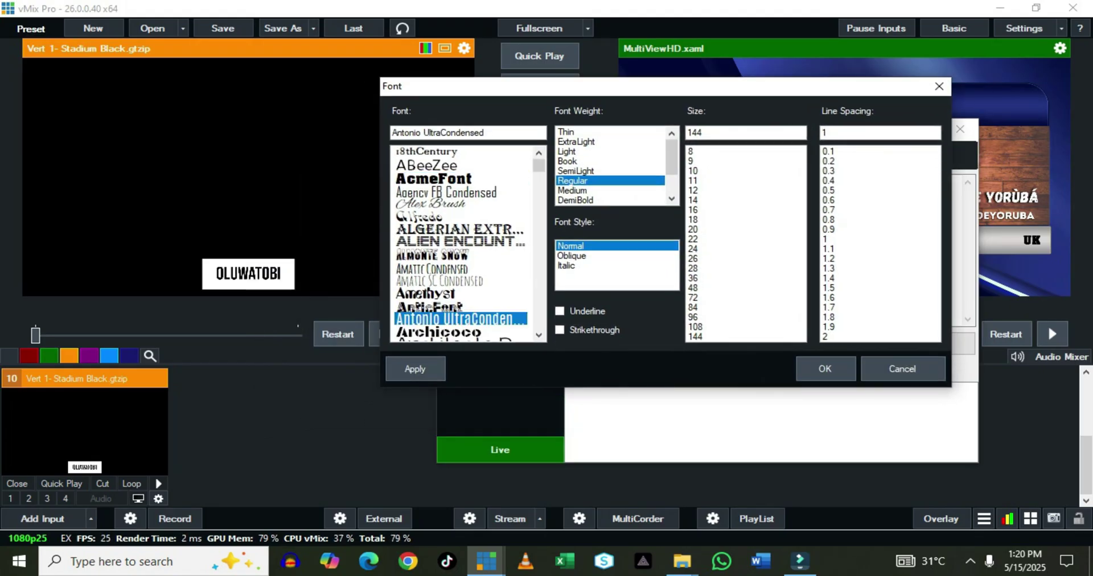
click(825, 368)
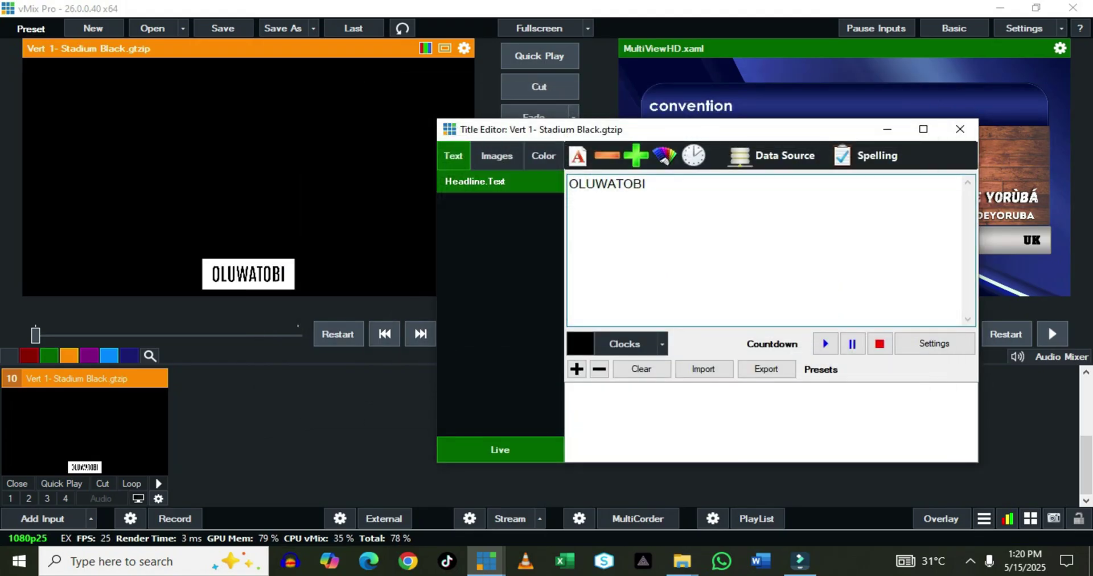
click(934, 166)
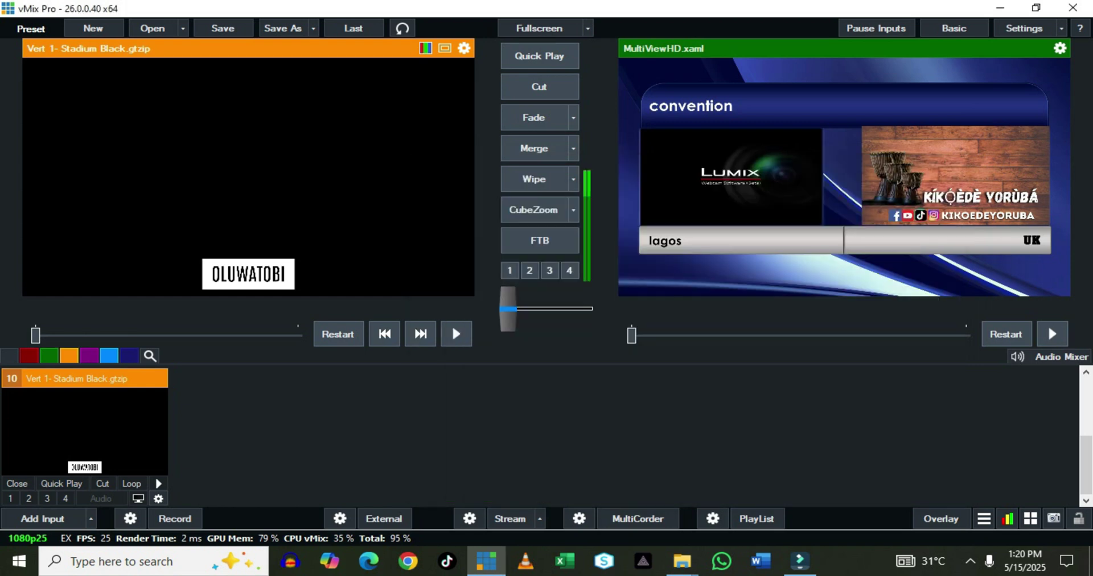
Scale the Main layer of the Stadium Black title to a zoom of 0.935 and move it slightly left and down
click(158, 498)
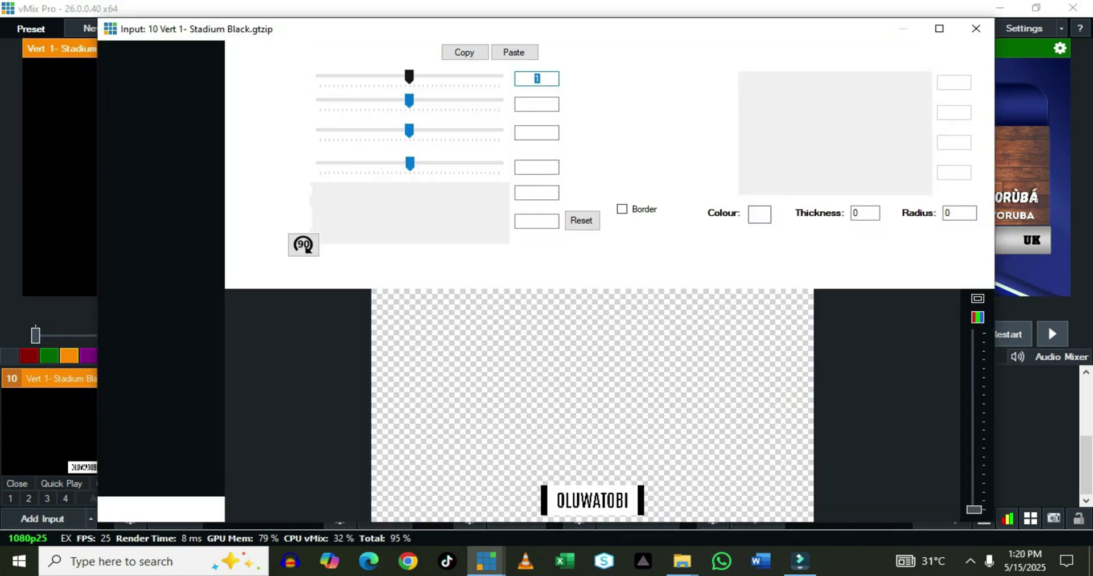
drag(409, 76, 402, 76)
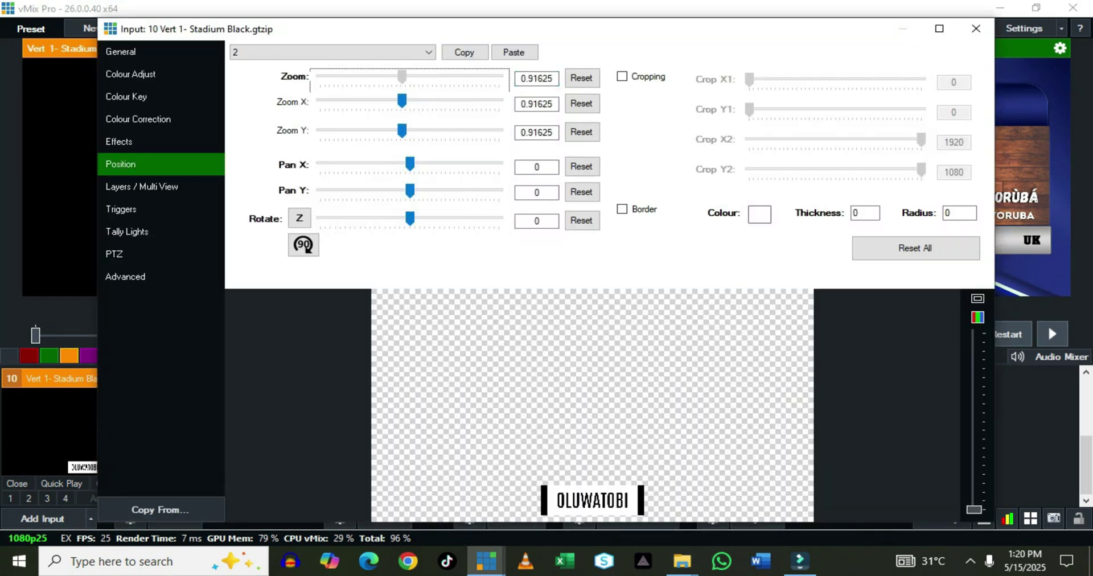
click(398, 52)
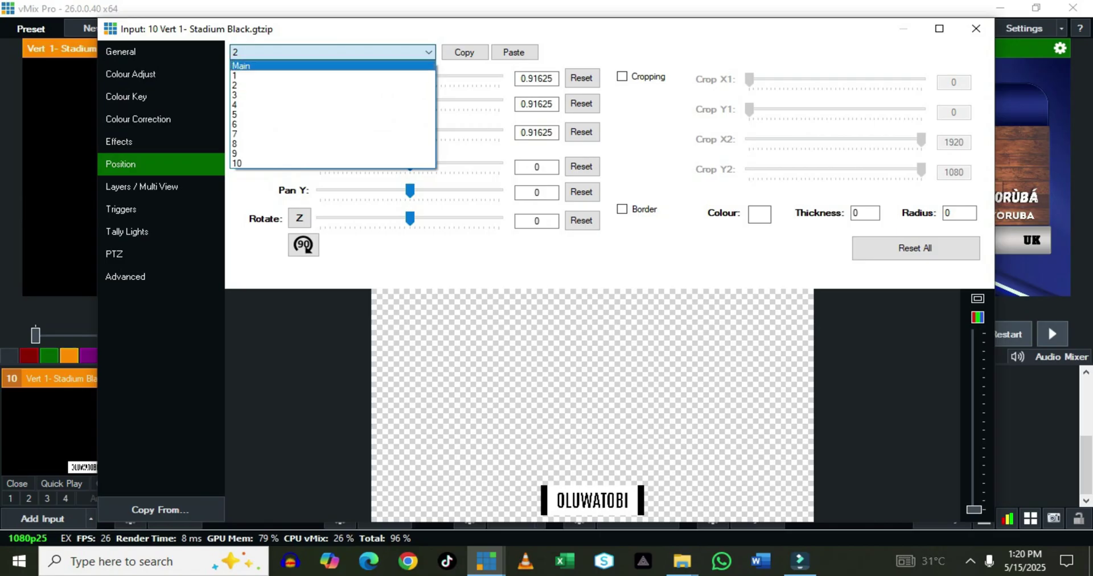
click(387, 66)
drag(408, 77, 403, 76)
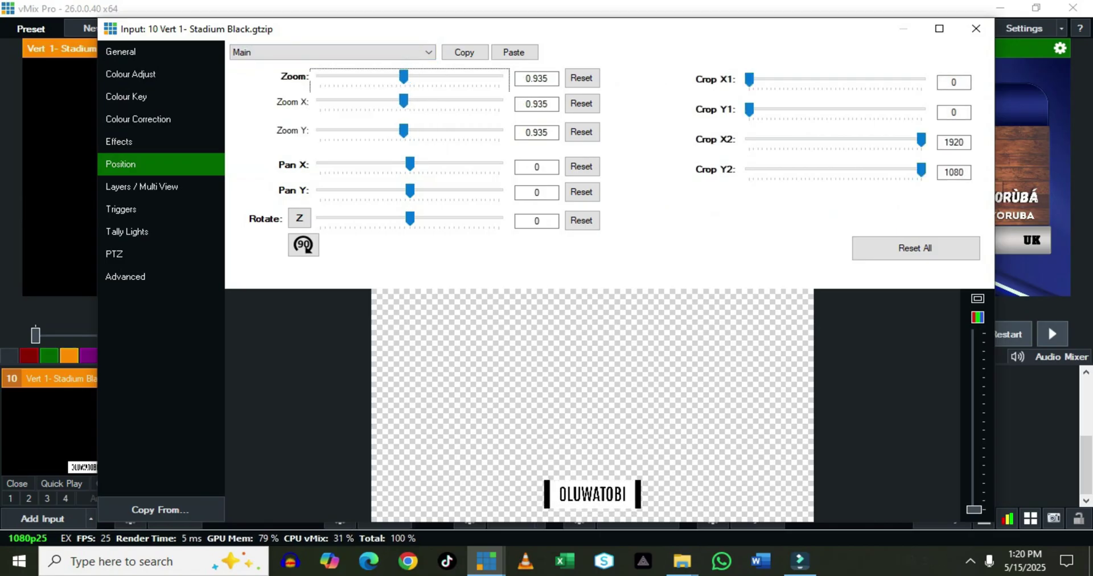
drag(593, 494, 564, 501)
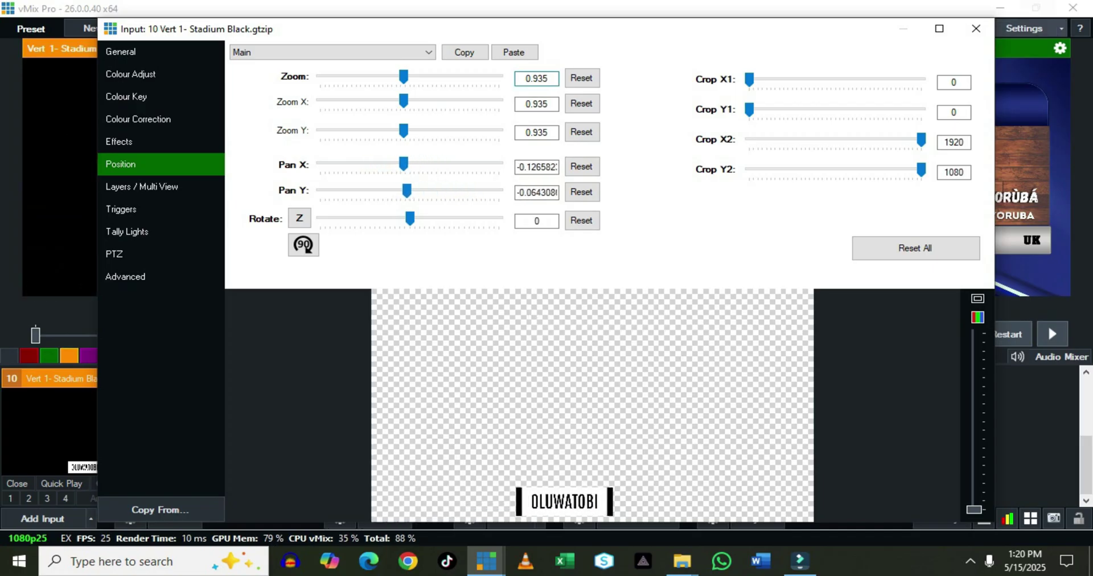
click(975, 28)
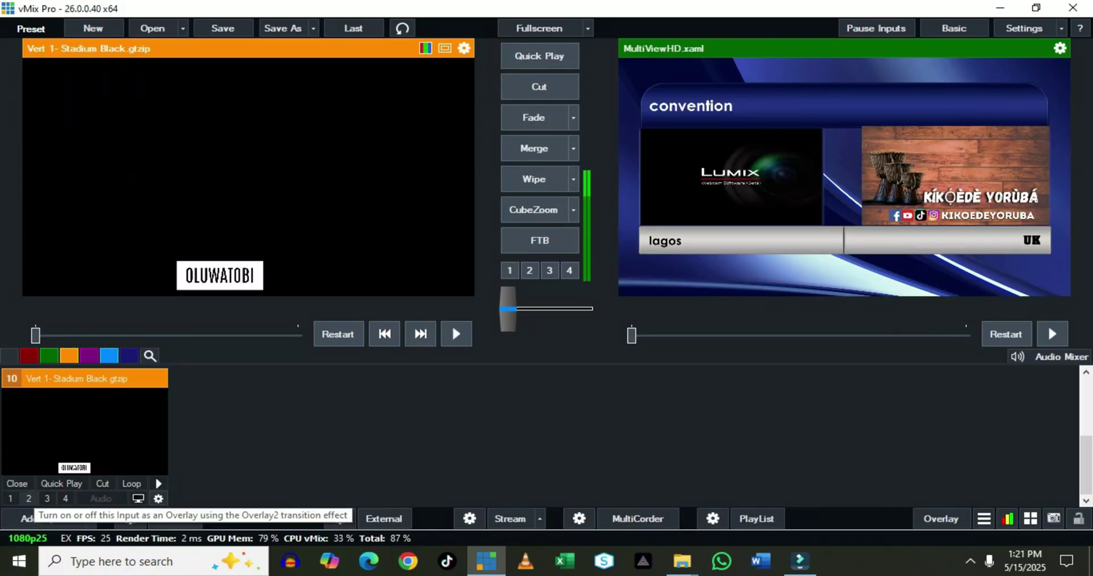
Show the Stadium Black title over the output as overlay 1 and check overlay 1's type in the Overlay Settings
click(10, 498)
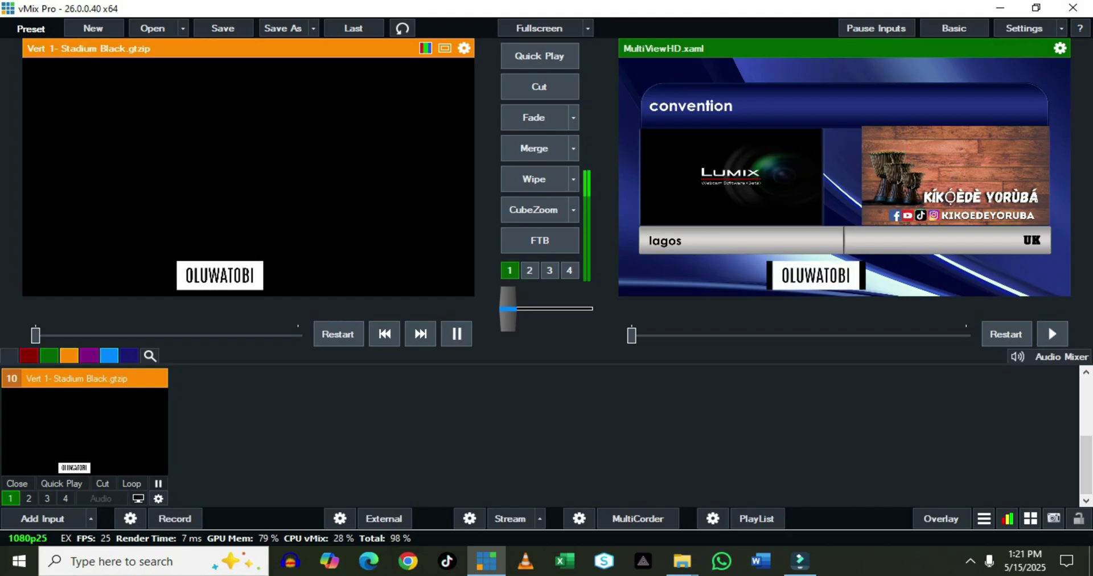
click(942, 518)
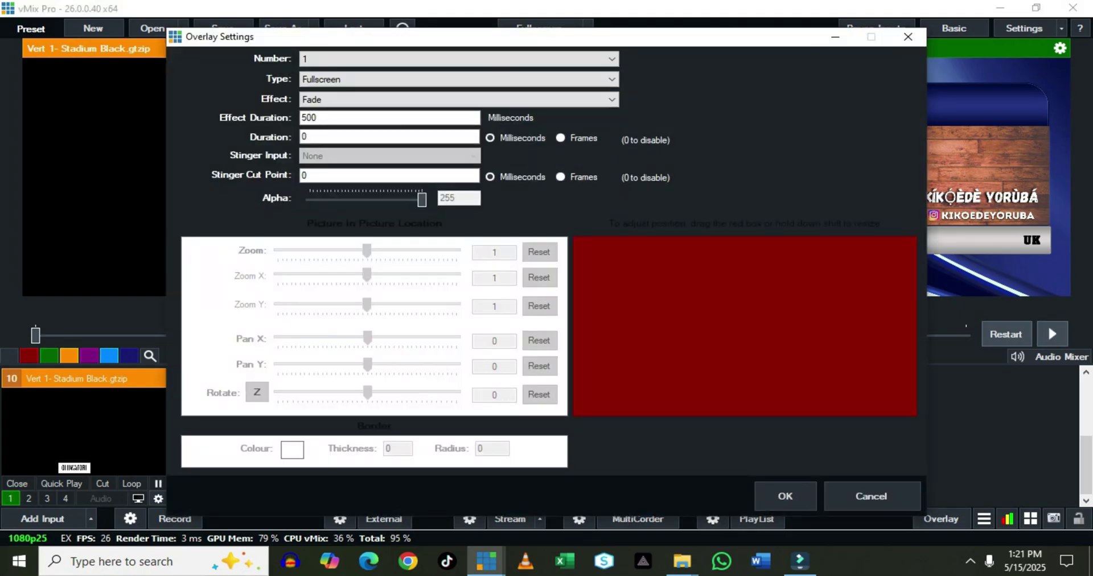
click(459, 79)
click(459, 102)
click(786, 496)
Merge the output to LUMIX Webcam Software and back to MultiViewHD, and switch overlay 1 off and on again
scroll(410, 482, up, 2)
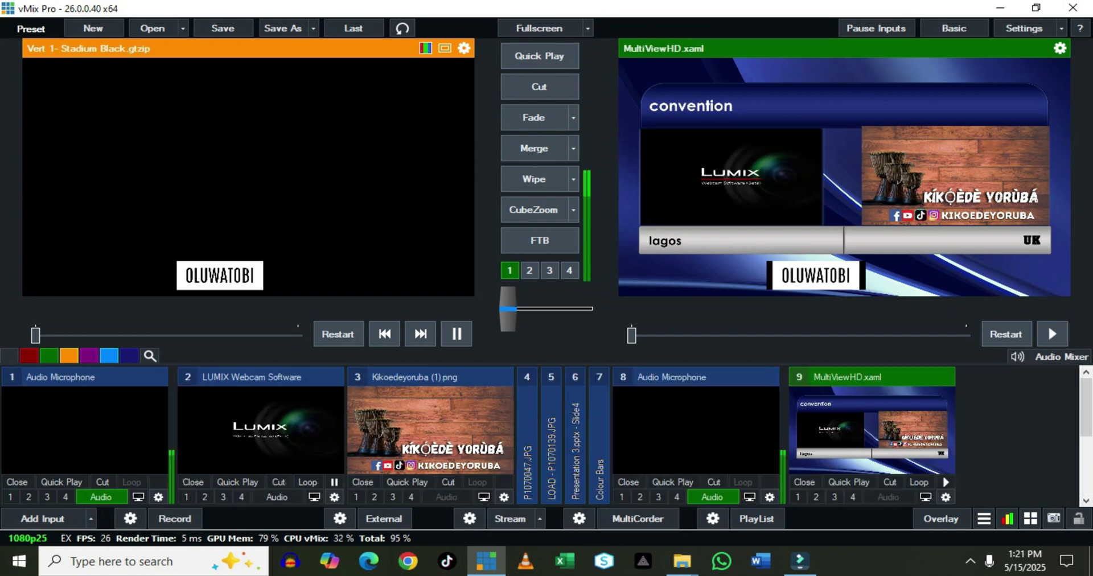
click(261, 430)
click(534, 148)
click(534, 149)
click(510, 270)
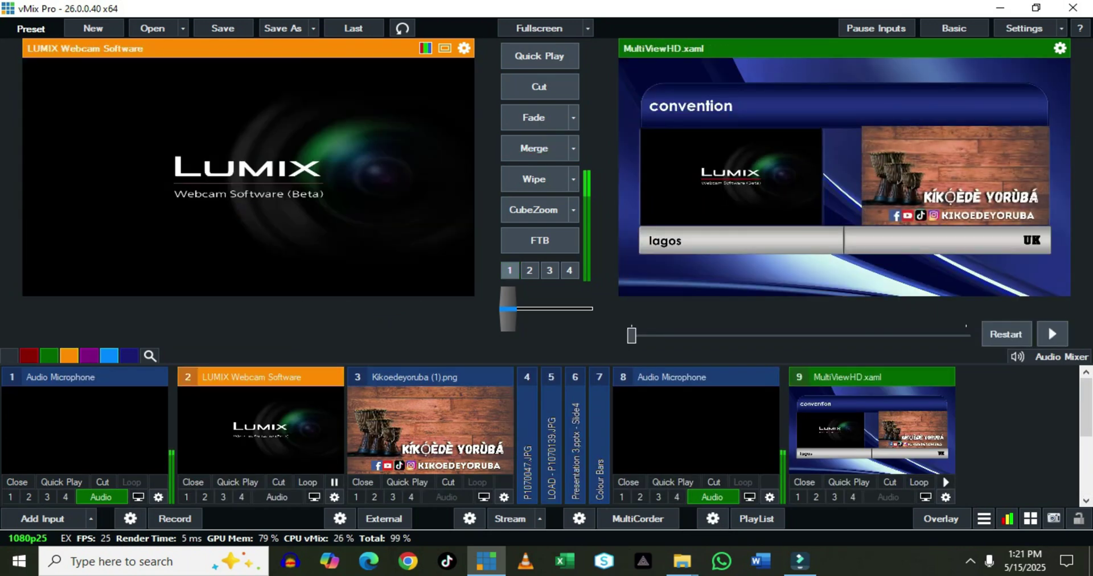
click(509, 270)
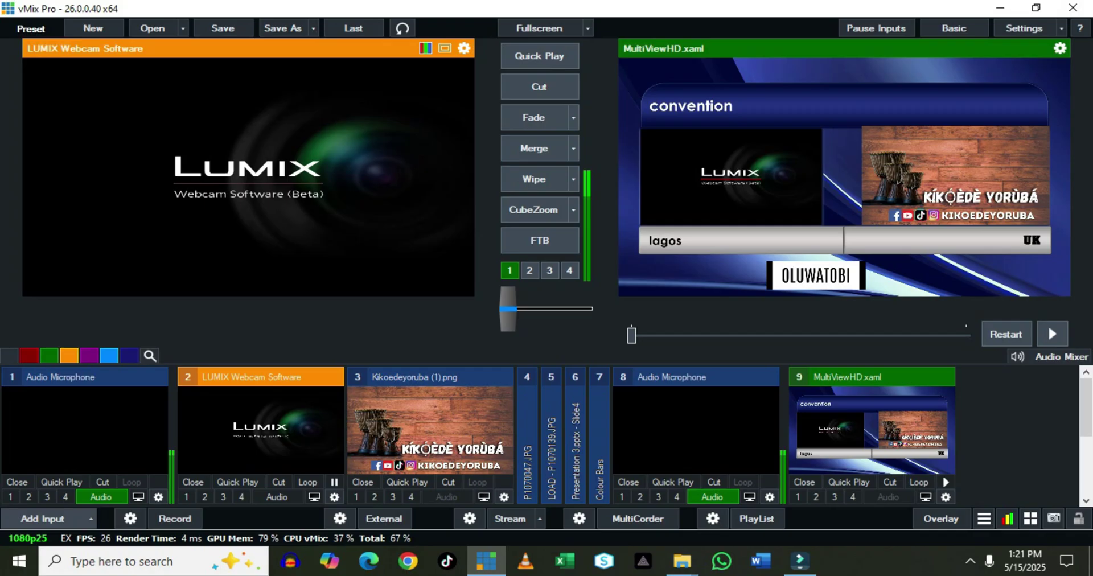
Browse the virtual set library and add 2 virtualstudiosets.com_15_MID as a new Virtual Set input
click(42, 519)
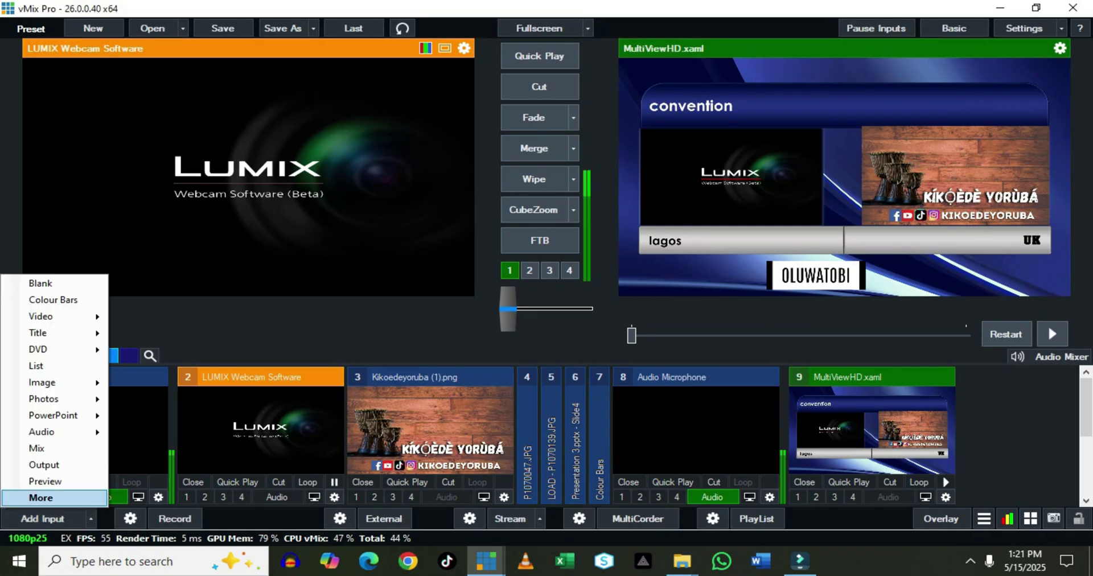
click(40, 498)
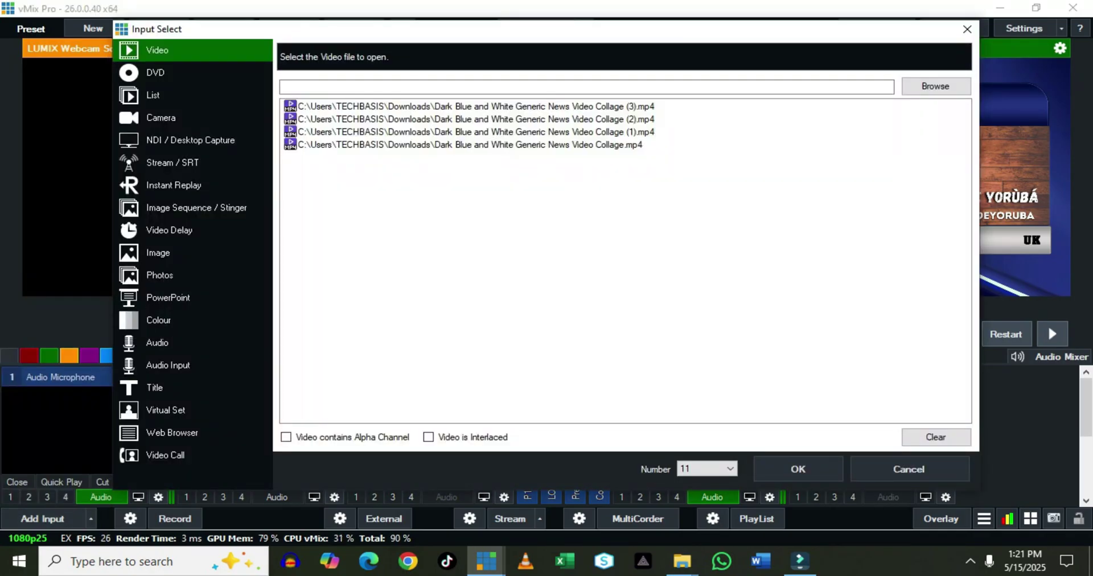
click(166, 411)
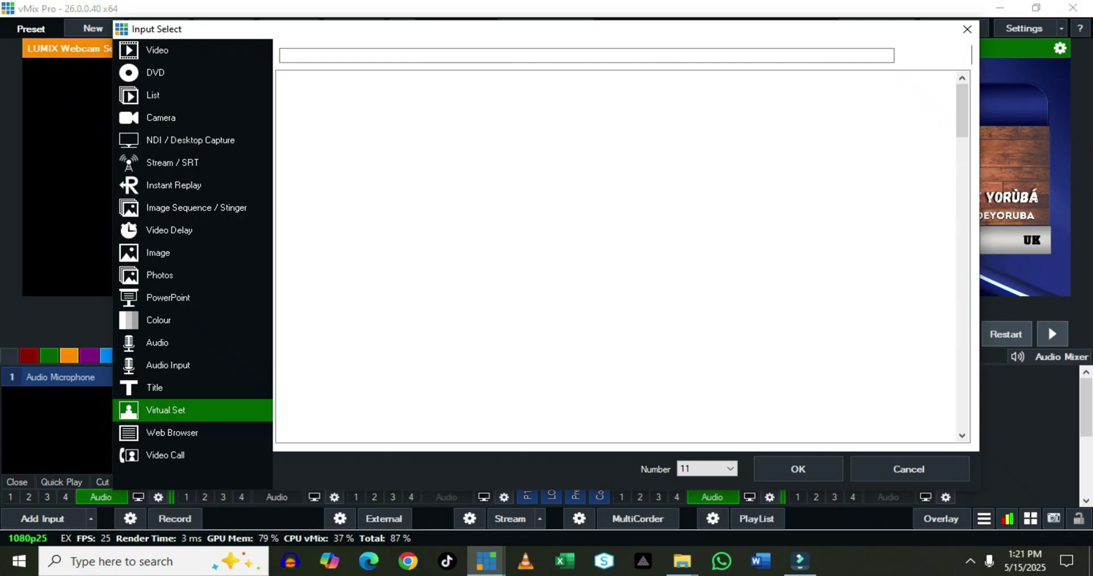
click(597, 247)
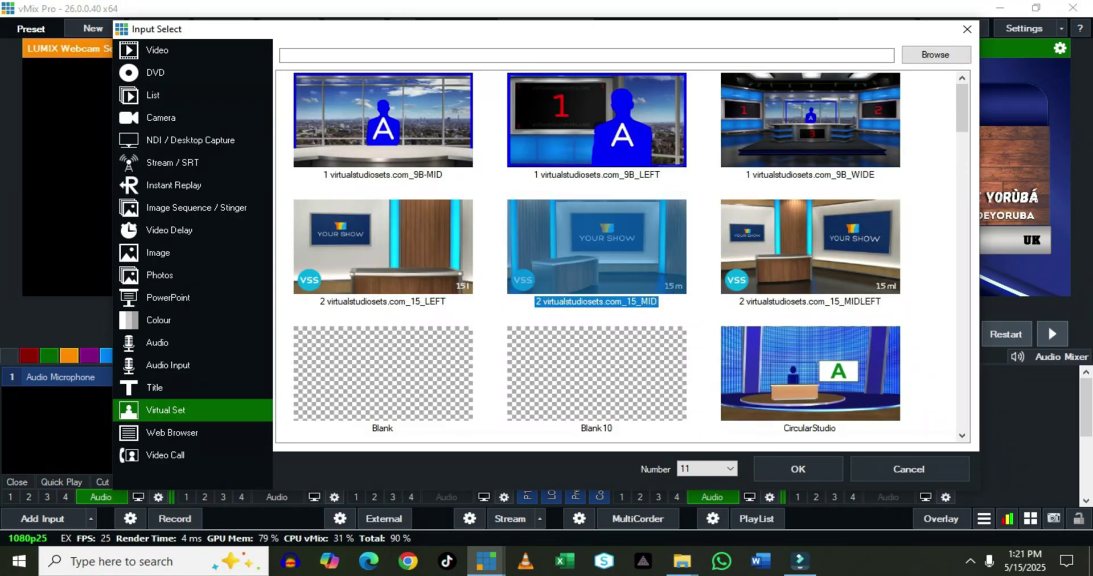
scroll(623, 256, down, 5)
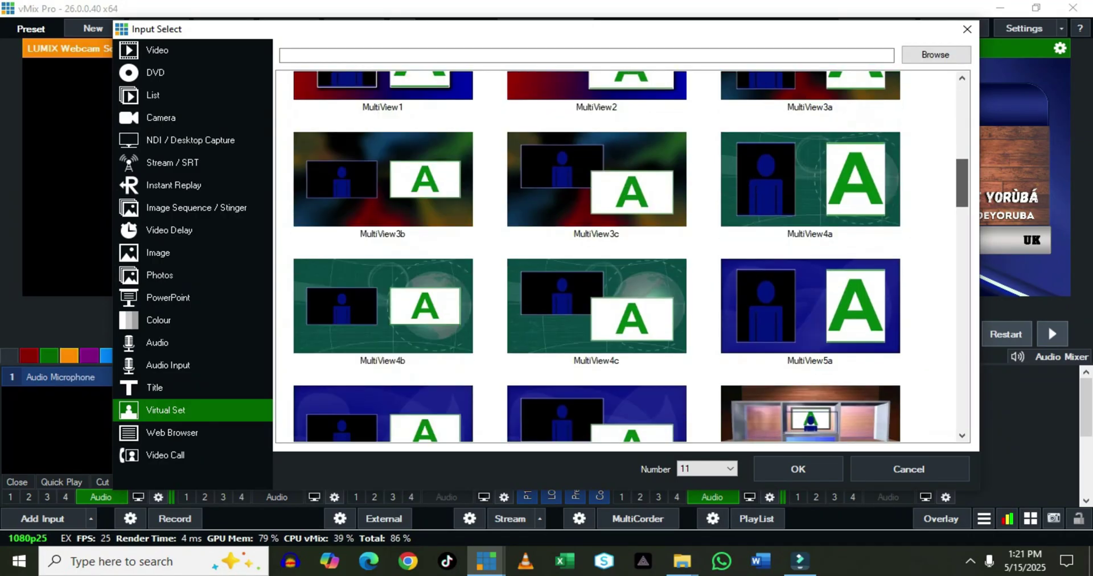
scroll(623, 256, up, 1)
scroll(623, 256, up, 3)
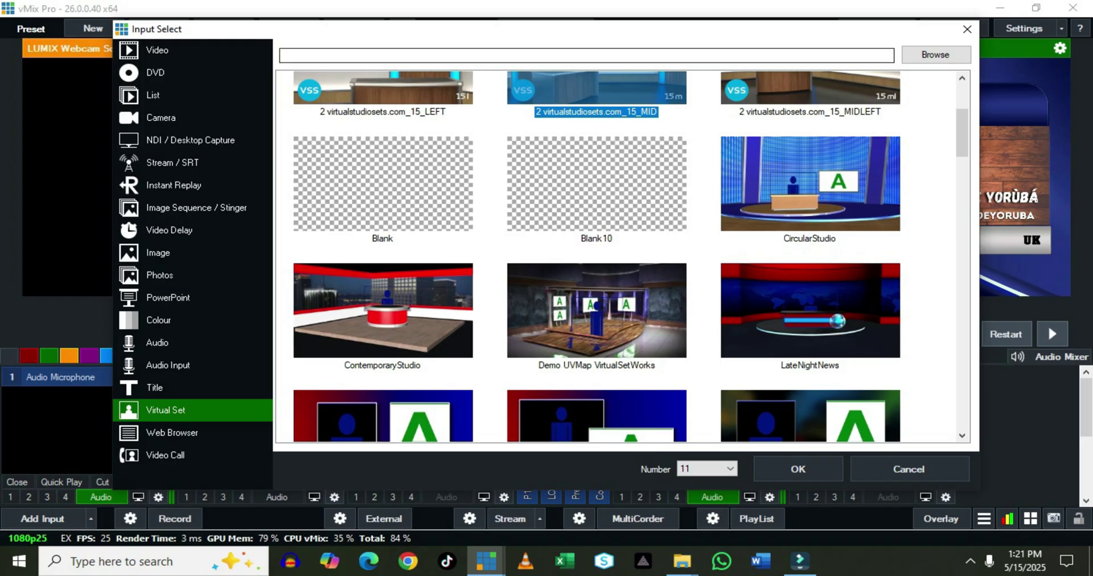
scroll(623, 256, up, 3)
scroll(623, 257, up, 1)
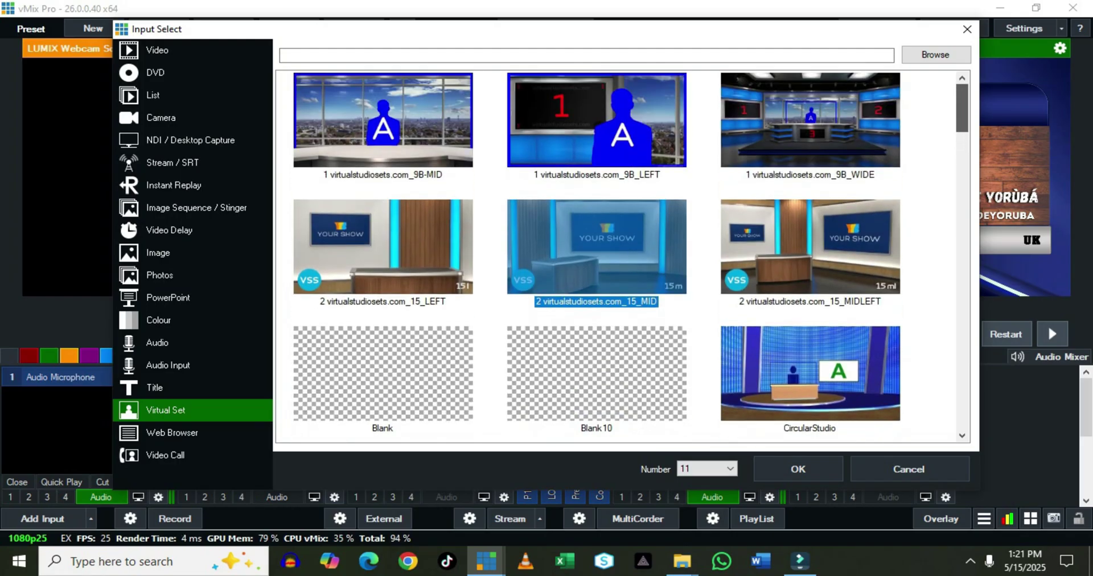
click(798, 469)
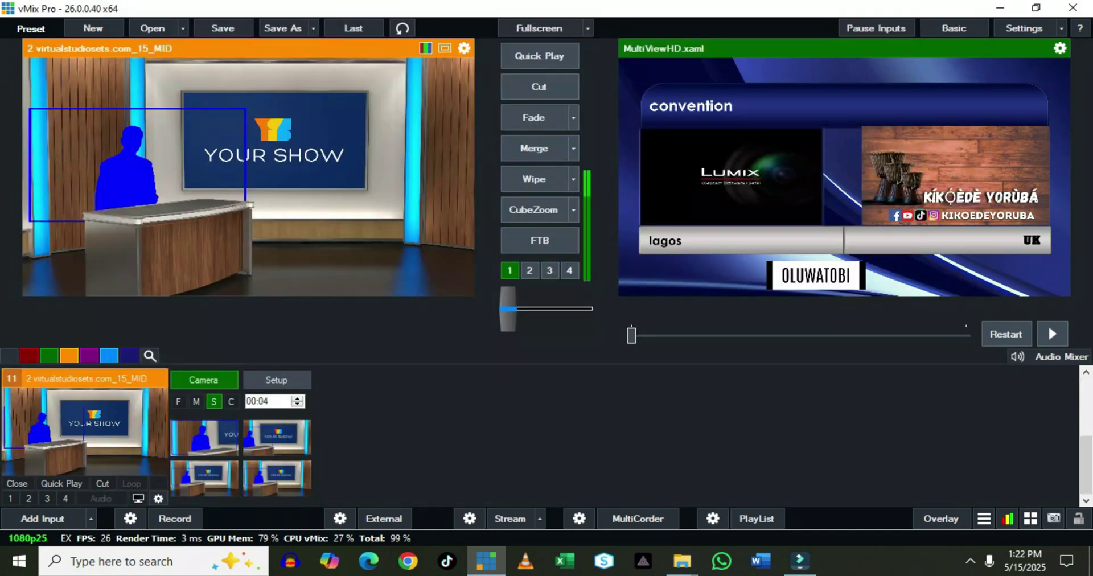
Try assigning an input to the virtual set's TALENT layer, then return that layer's input to None
click(276, 379)
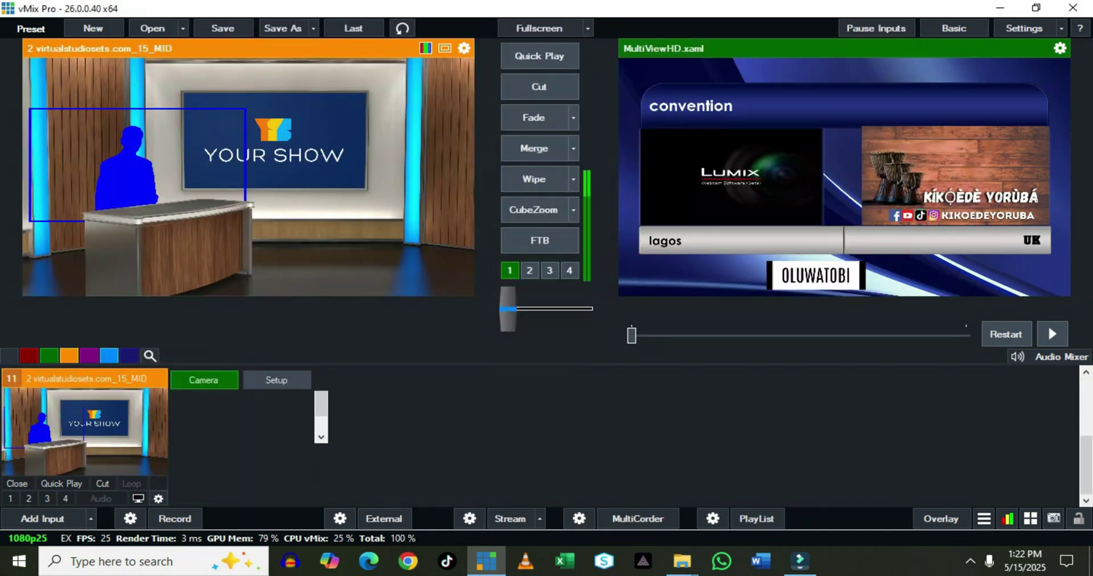
click(296, 402)
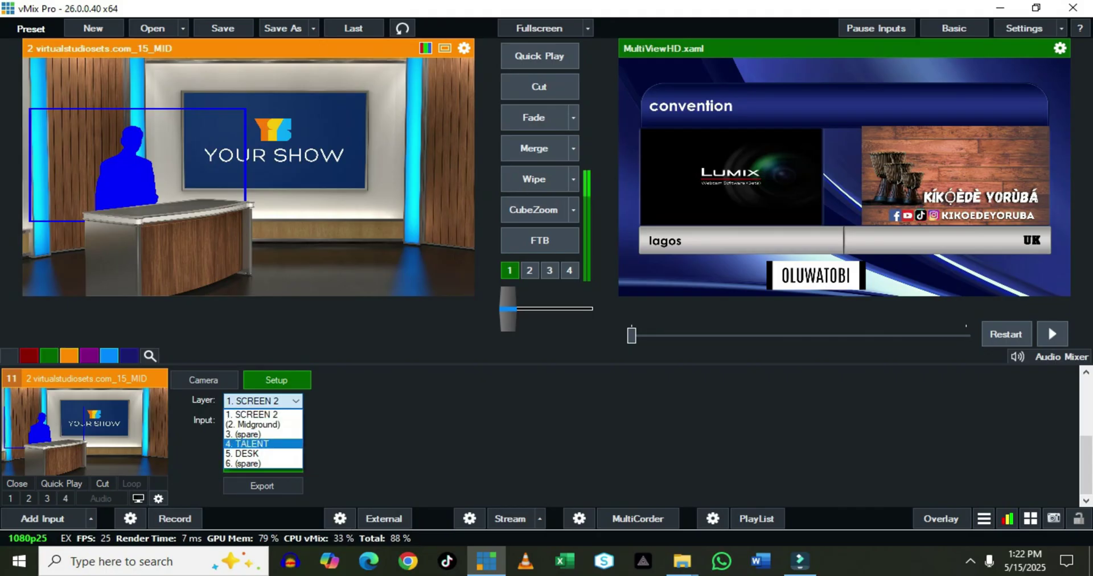
click(249, 444)
click(262, 421)
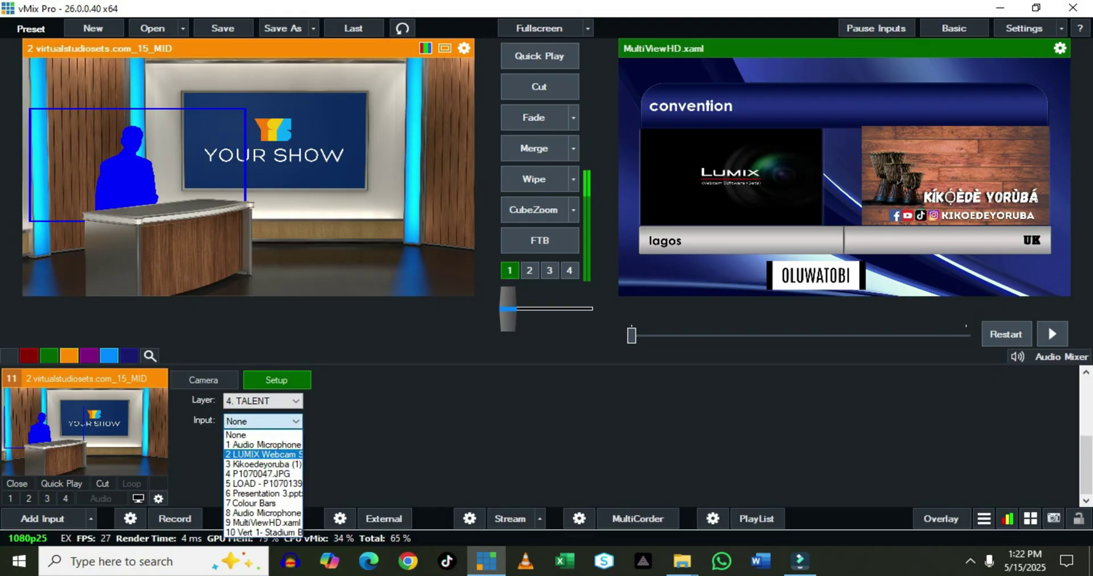
click(262, 482)
click(263, 421)
click(250, 435)
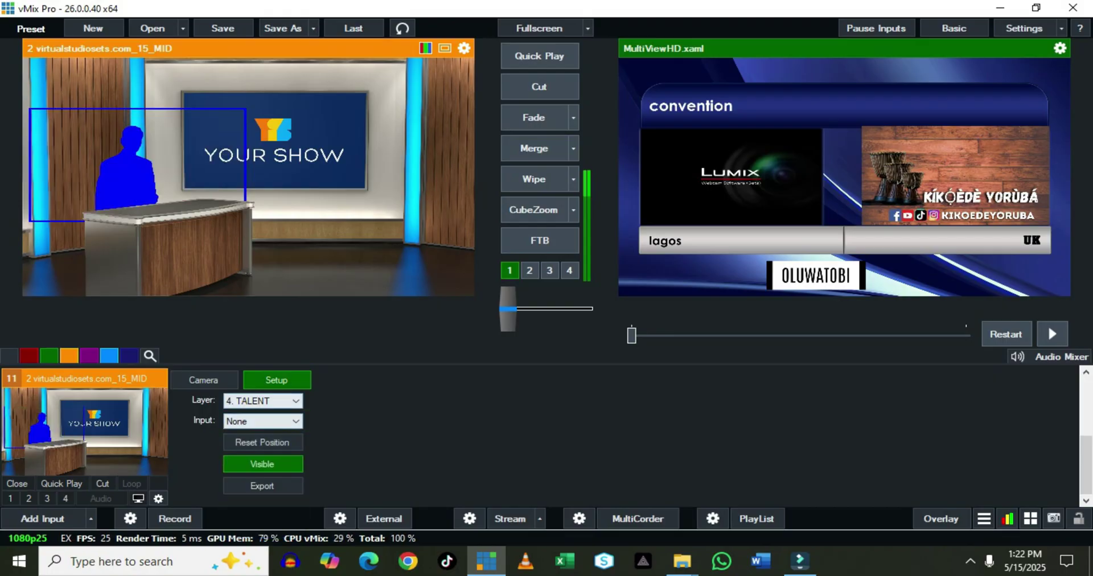
click(263, 421)
Switch the virtual set to its second camera preset, the closer view of the desk and screen
click(273, 401)
click(204, 380)
click(276, 439)
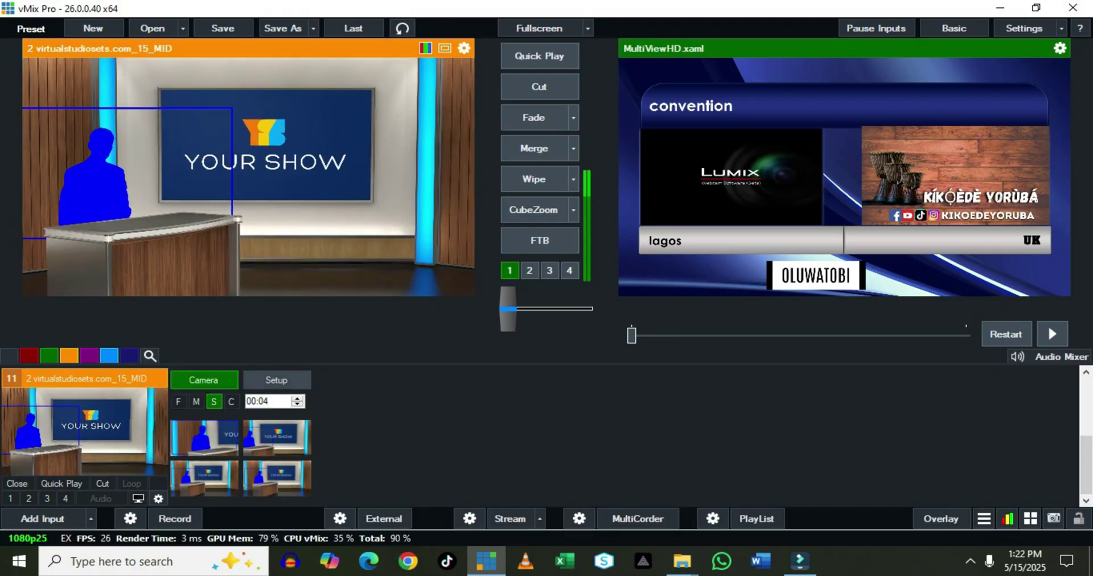
Assign the LUMIX Webcam Software input to the virtual set's SCREEN 2 layer
click(276, 381)
click(262, 401)
click(256, 424)
click(262, 401)
click(256, 415)
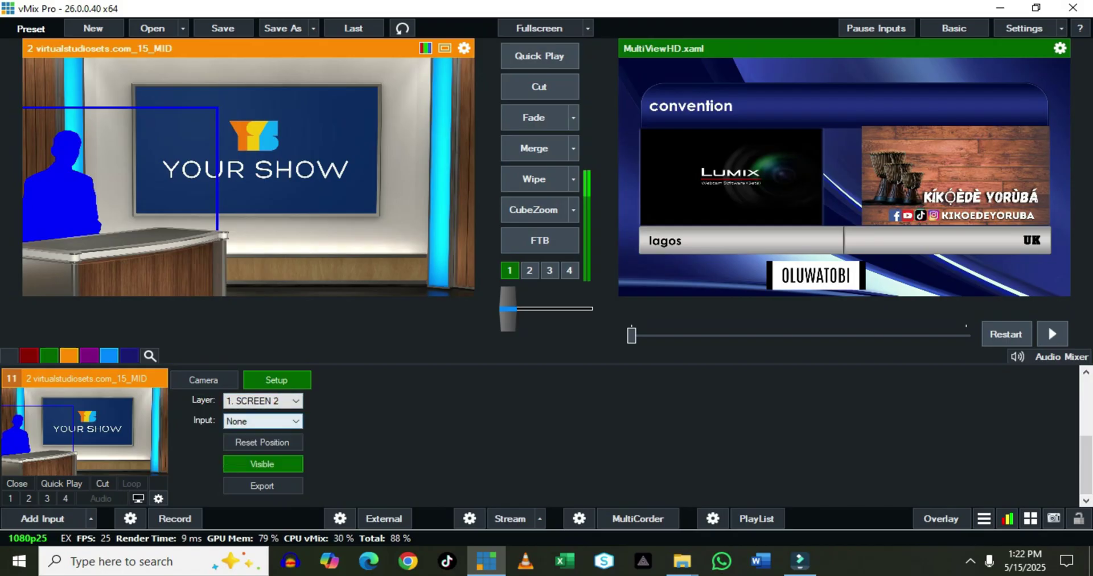
click(262, 421)
click(262, 445)
click(263, 421)
click(263, 454)
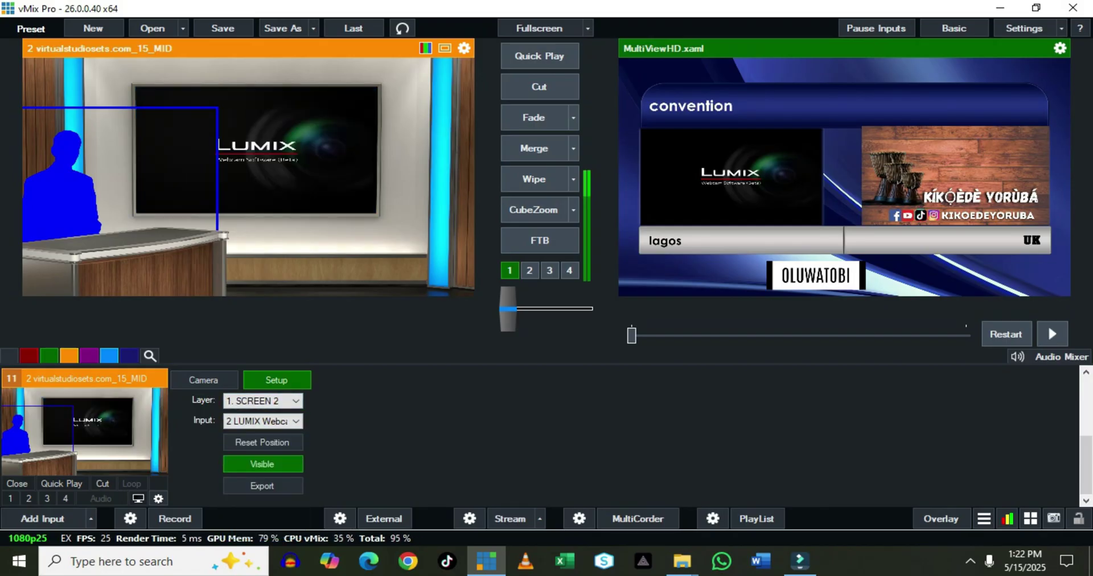
Select the virtual set's TALENT layer in its setup and fade the virtual set to the output
click(262, 401)
scroll(259, 424, down, 1)
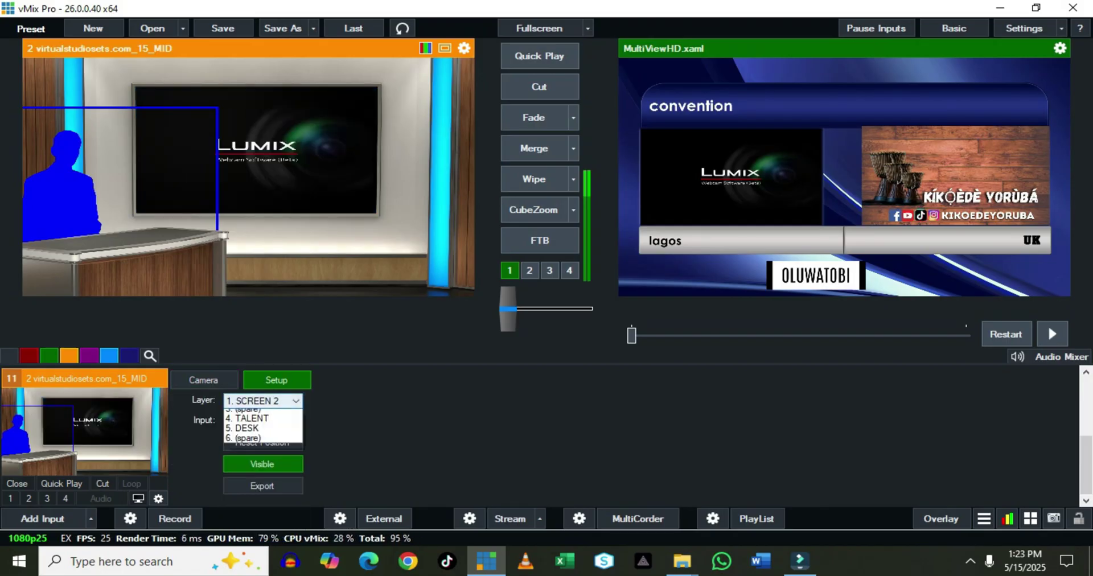
click(256, 431)
click(263, 401)
click(257, 421)
click(534, 118)
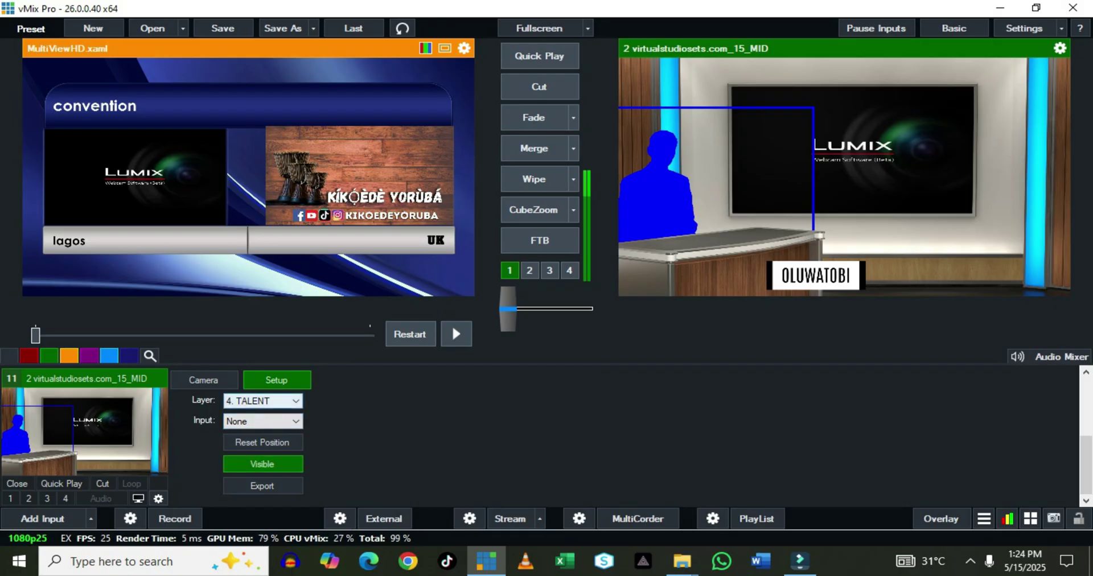
Select the SCREEN 2 layer and look through Videos and Local Disk (E:) for a folder to export the virtual set to
click(273, 402)
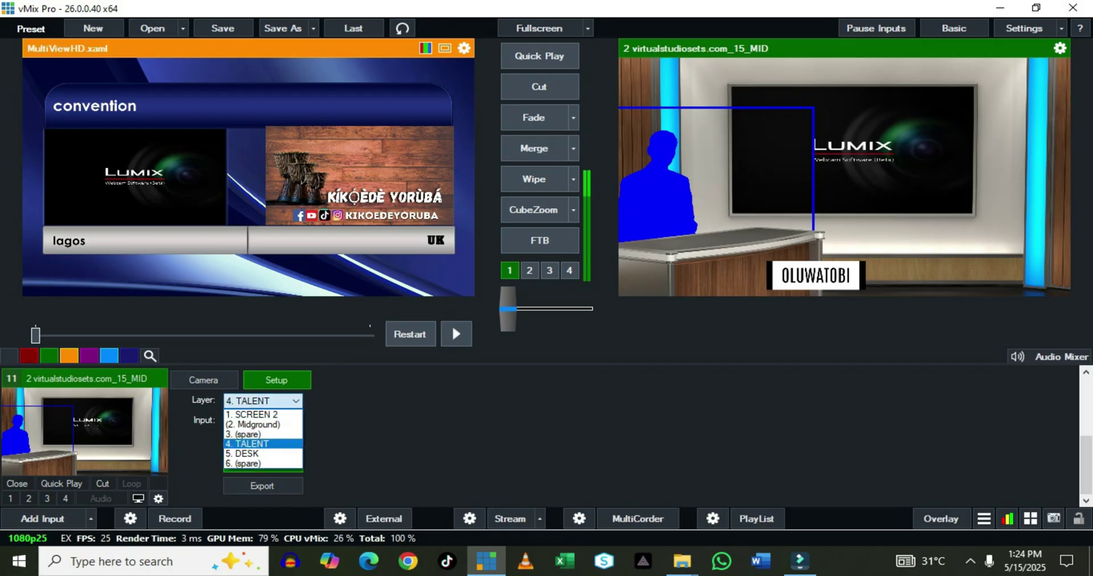
key(Up)
key(Up)
click(252, 415)
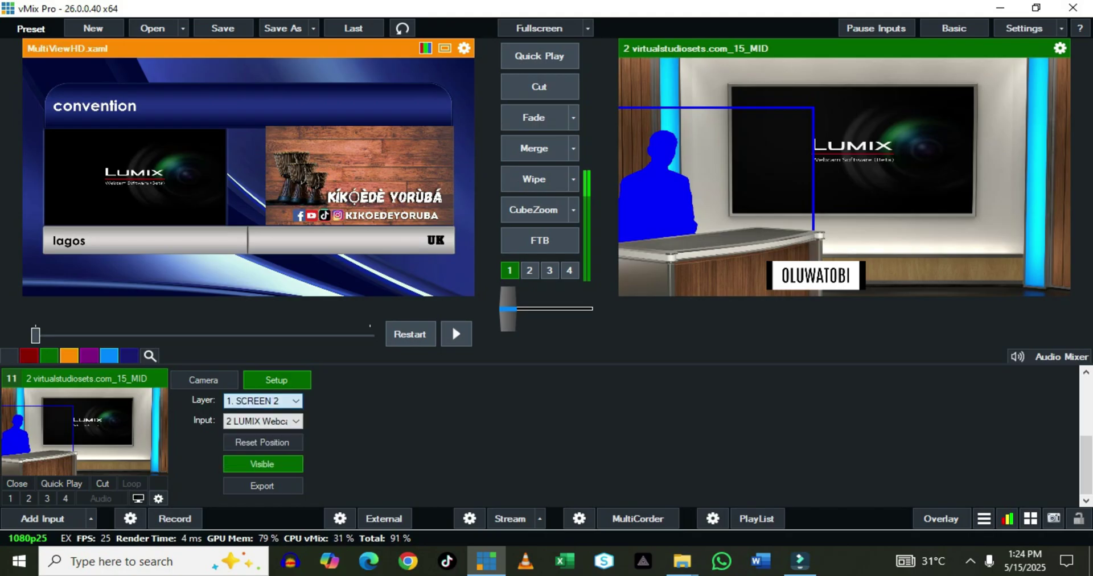
click(263, 486)
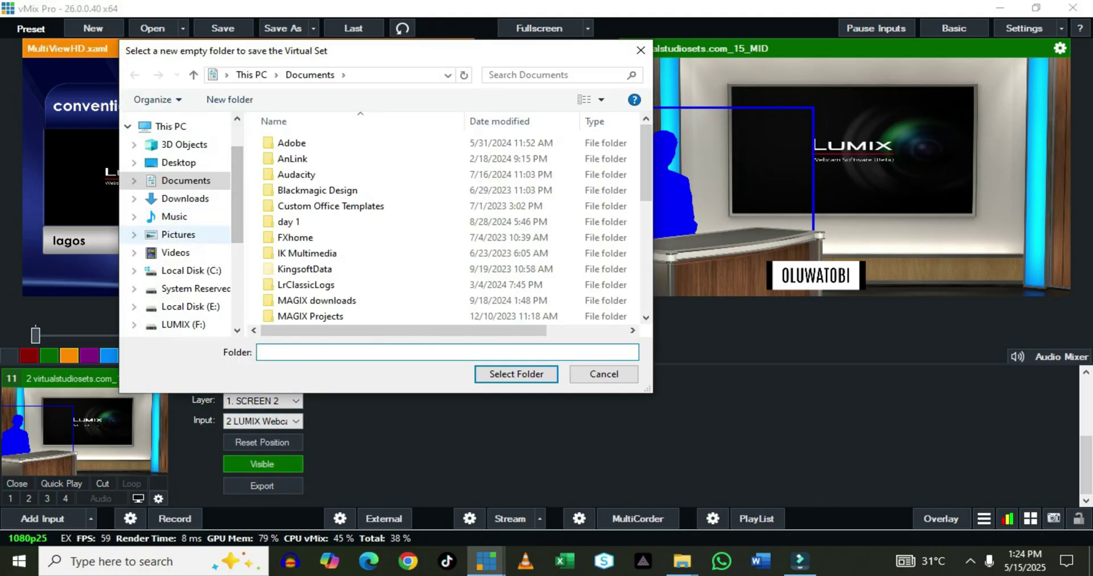
click(175, 253)
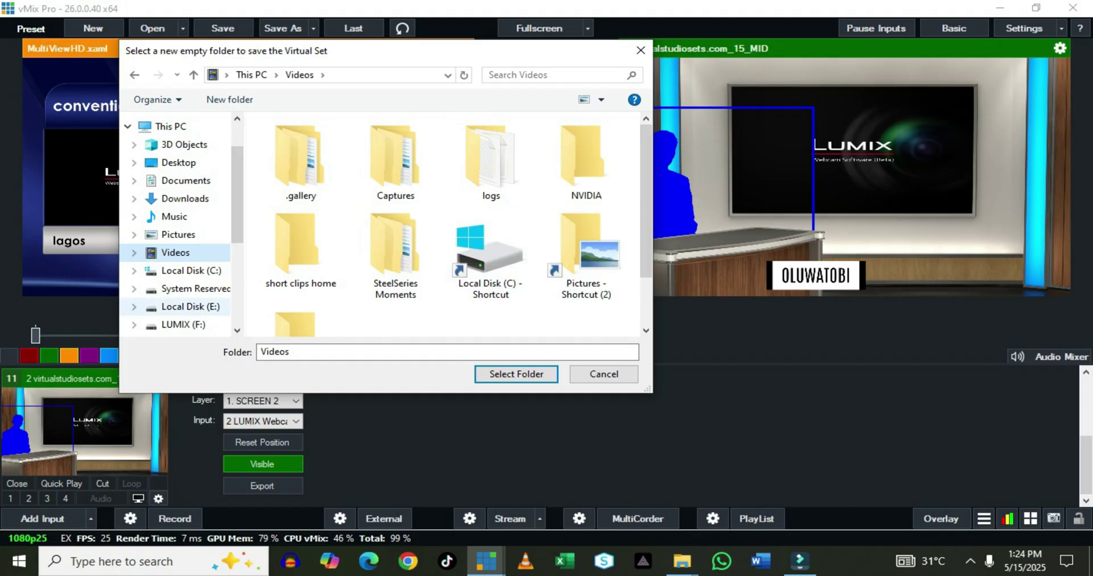
click(190, 307)
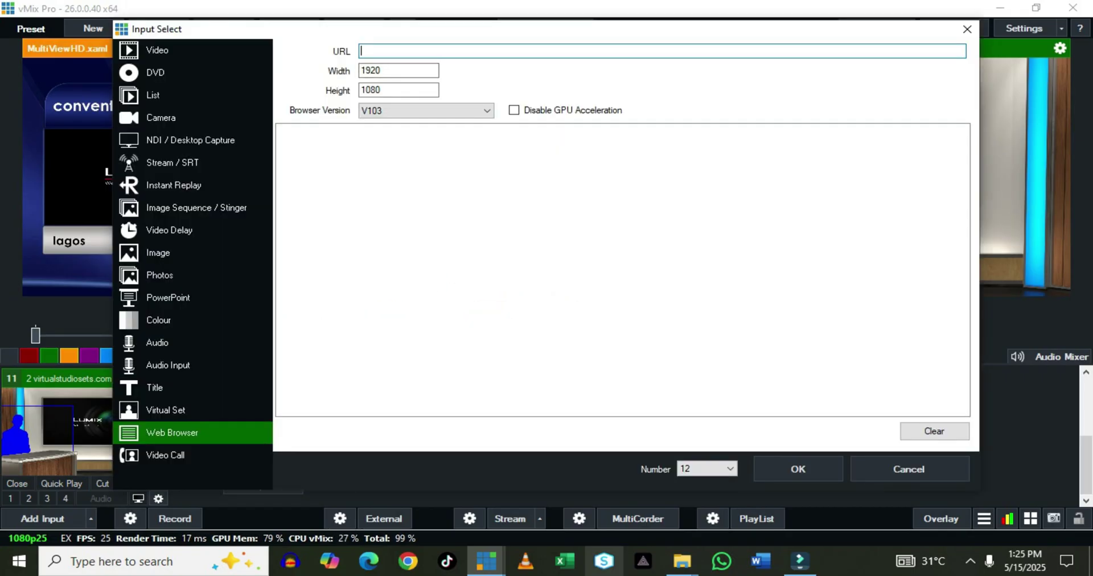
click(970, 561)
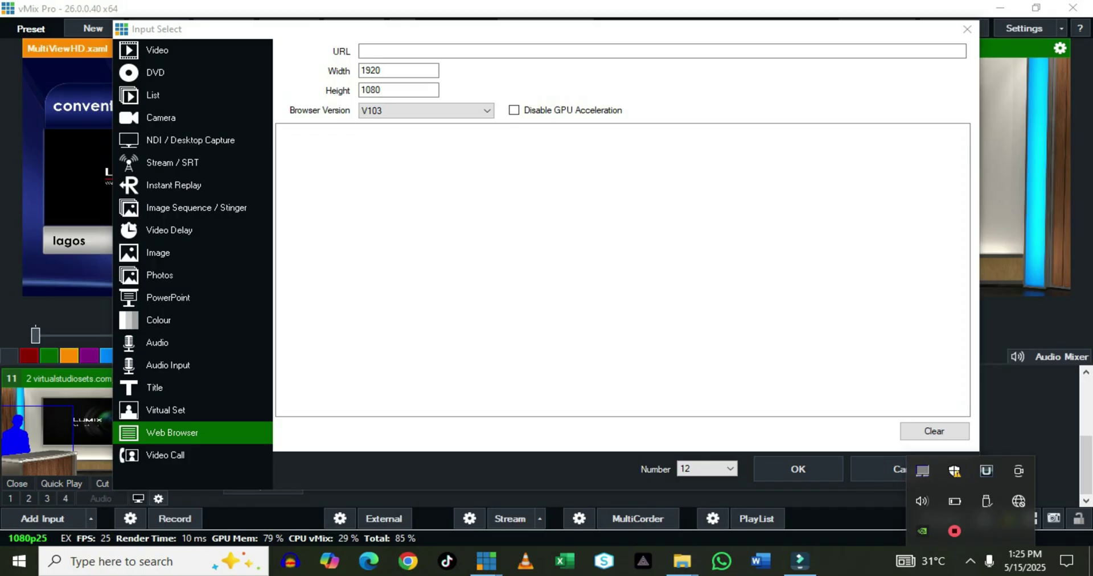